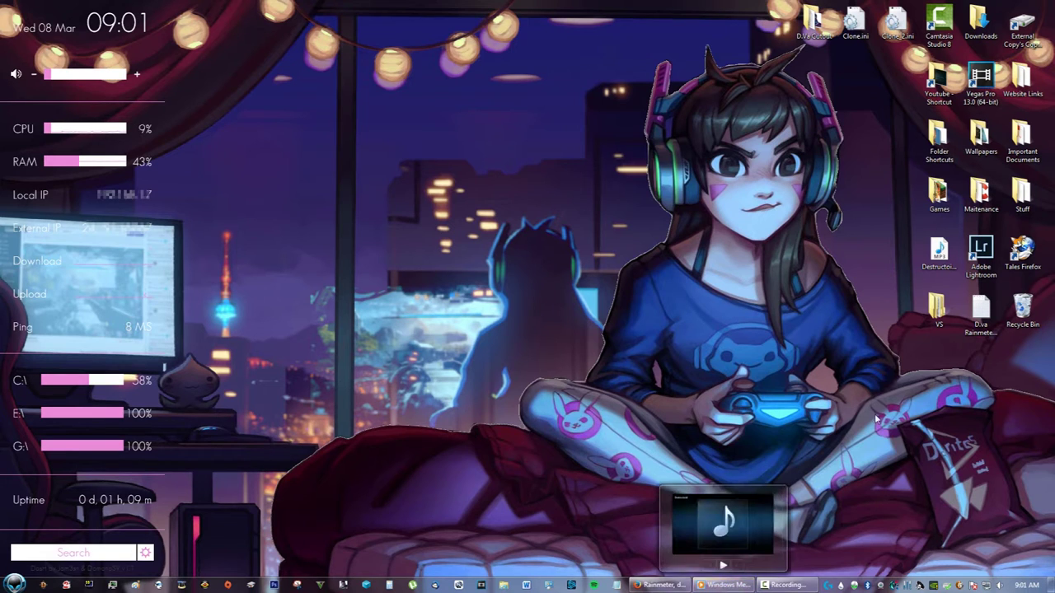
# Play the track in Windows Media Player to preview the music visualizer behind the D.Va wallpaper character.
pyautogui.click(724, 585)
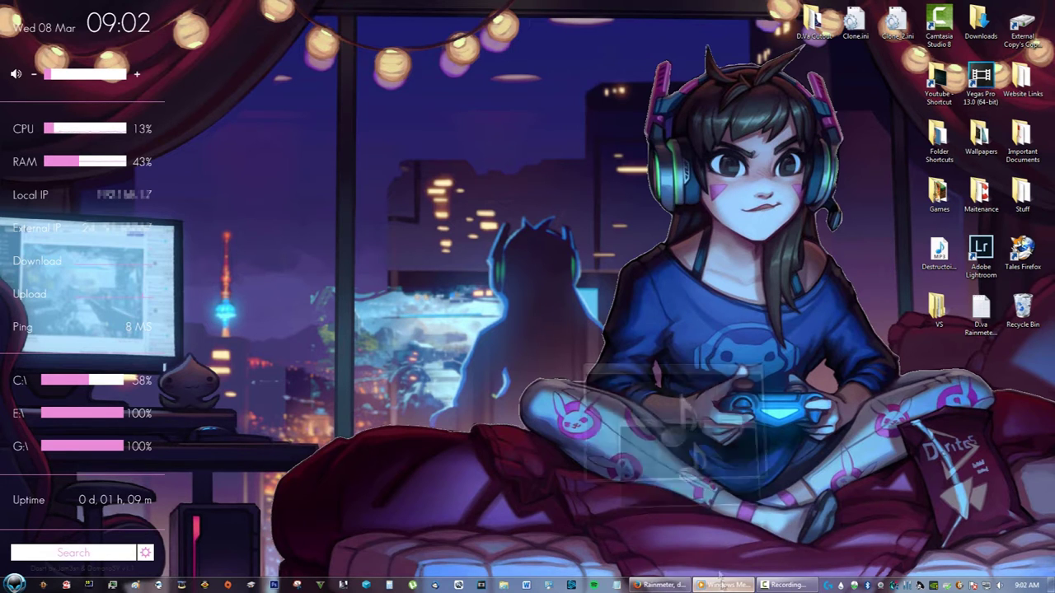
pyautogui.click(652, 417)
pyautogui.click(735, 264)
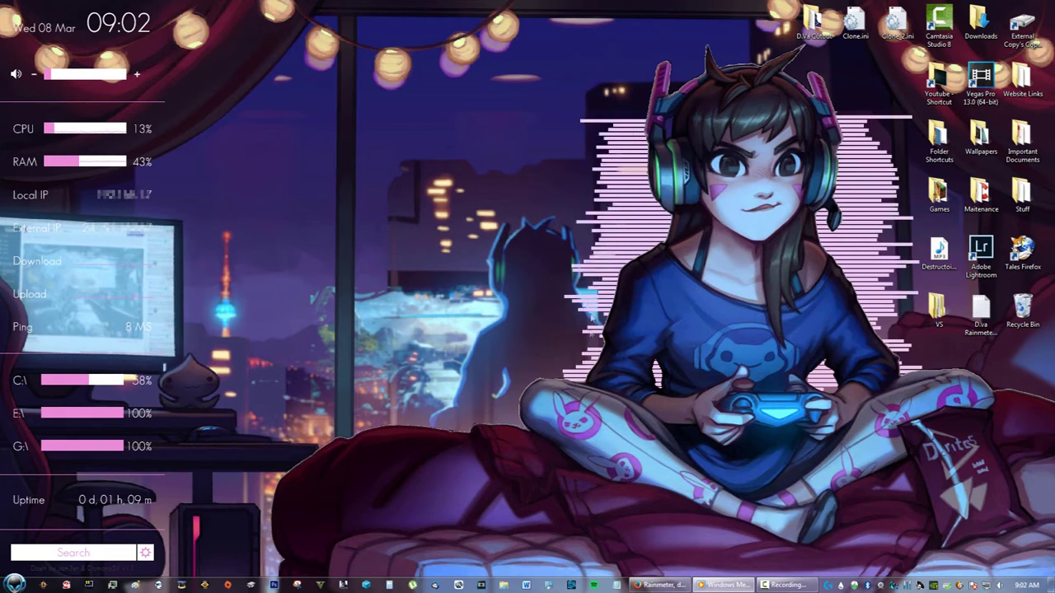
pyautogui.click(722, 587)
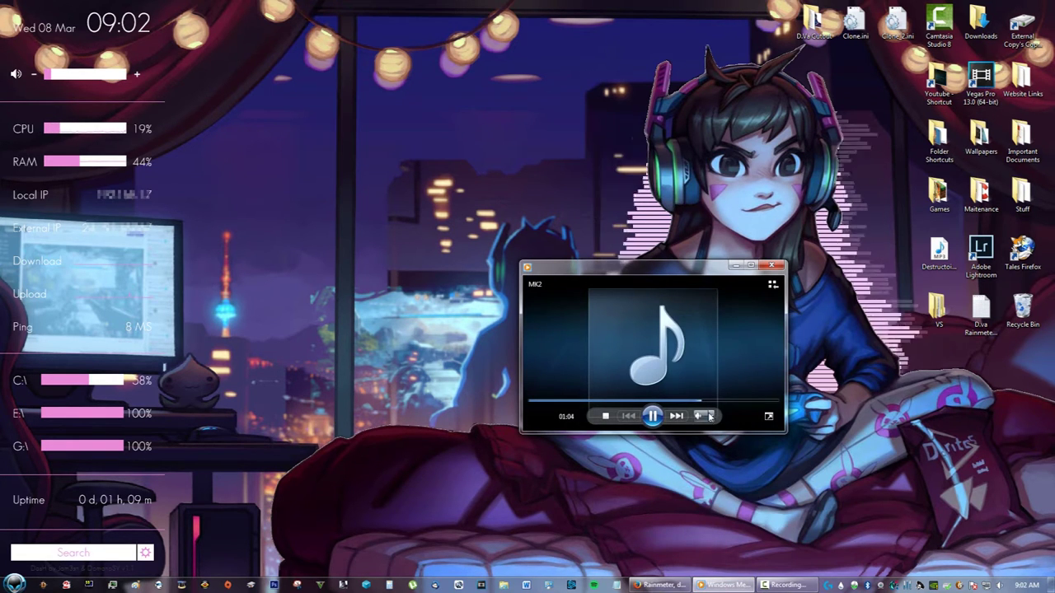
pyautogui.click(710, 417)
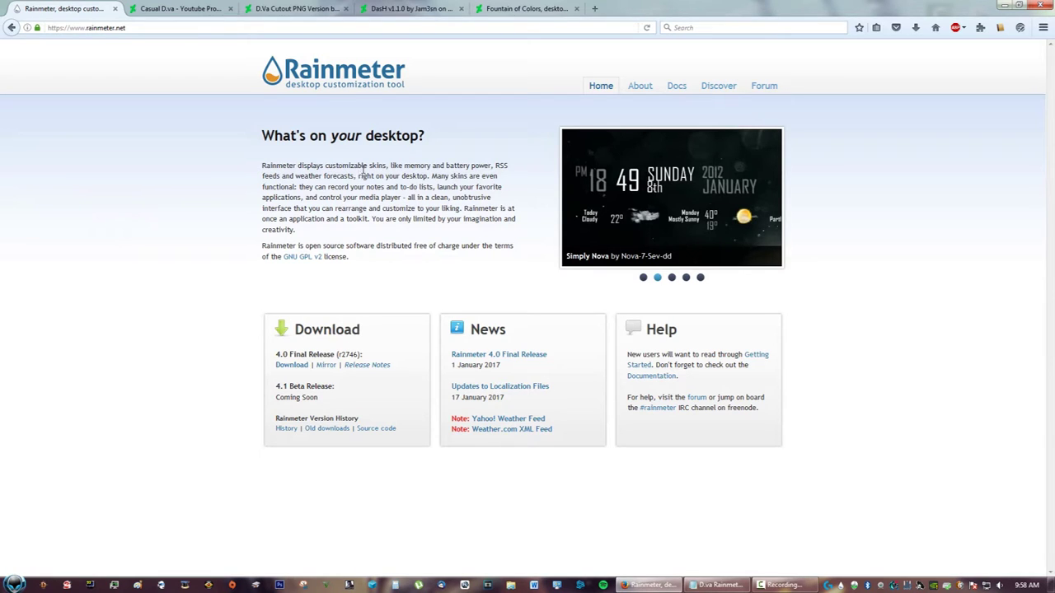
# Download the Rainmeter 4.0 final release and install it with the standard installation, running Rainmeter on completion.
pyautogui.click(292, 365)
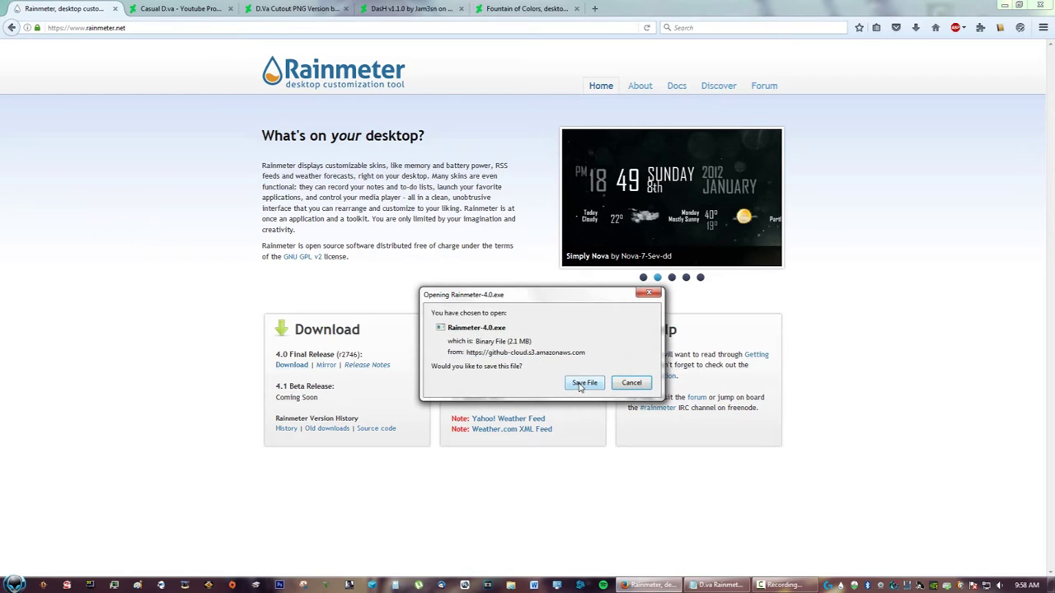
pyautogui.click(584, 383)
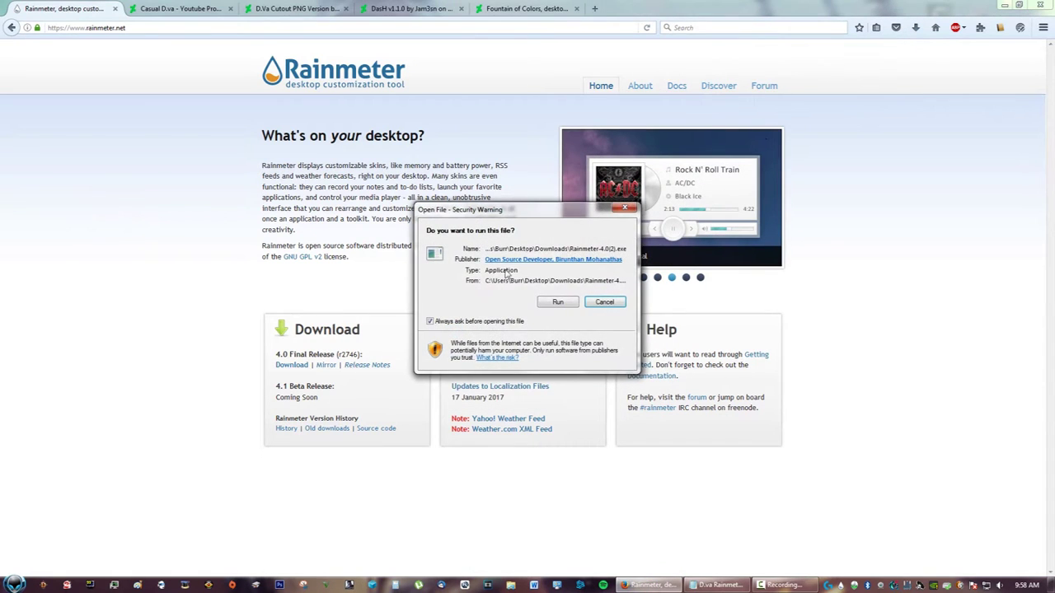
pyautogui.click(550, 305)
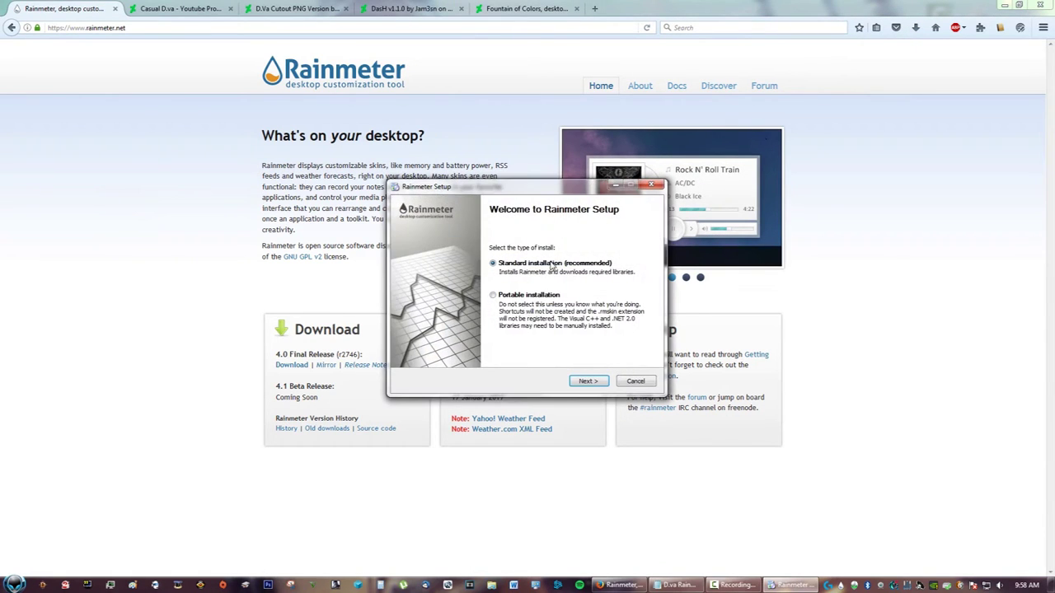
pyautogui.click(588, 380)
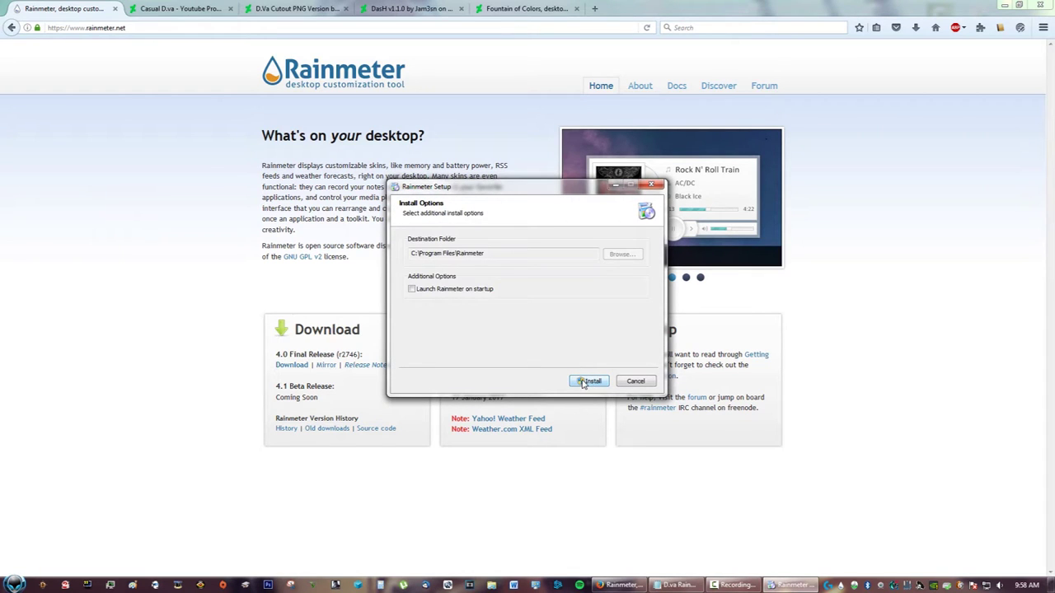
pyautogui.click(589, 380)
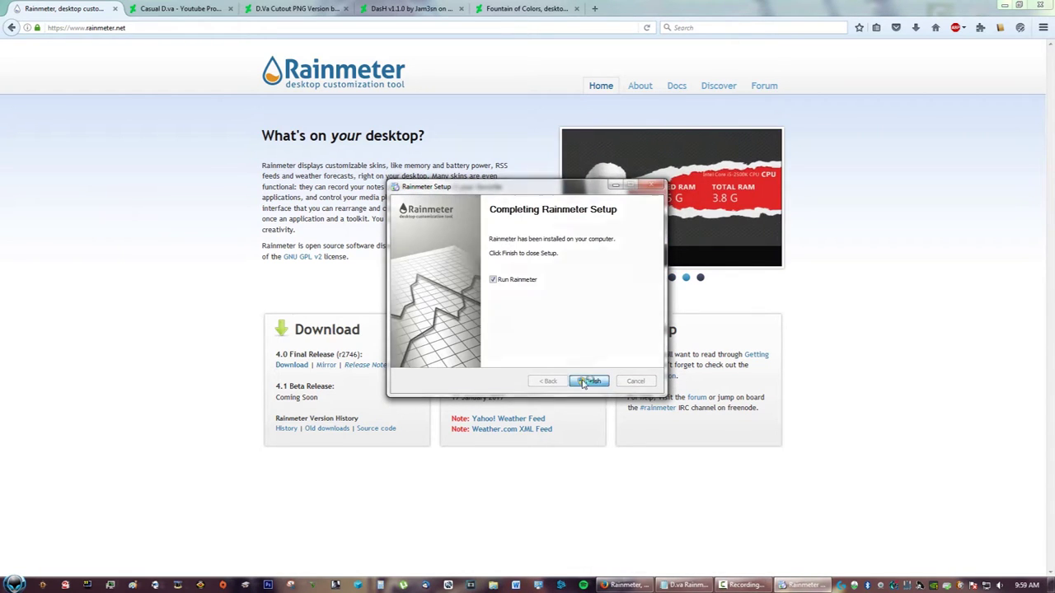
pyautogui.click(587, 382)
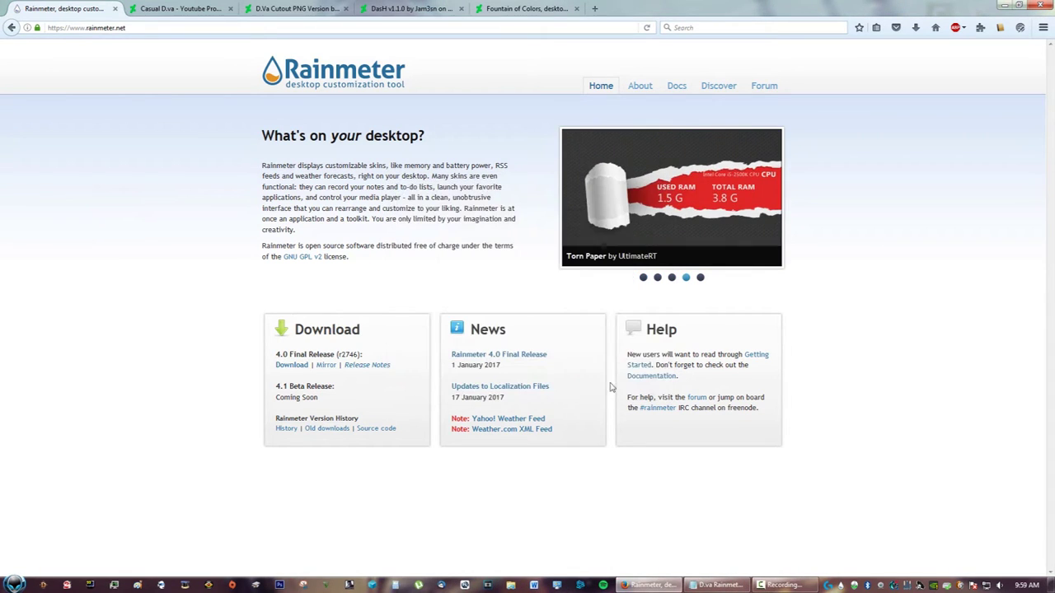
# Open Rainmeter's management window, look through the list of installed skins, and minimize the window.
pyautogui.rightClick(841, 587)
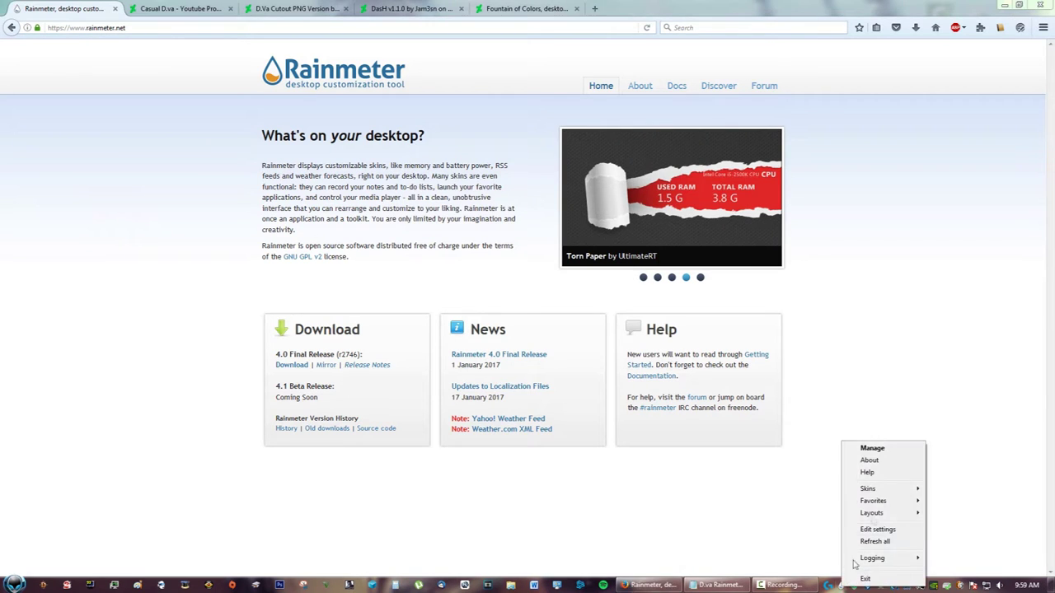
pyautogui.click(875, 448)
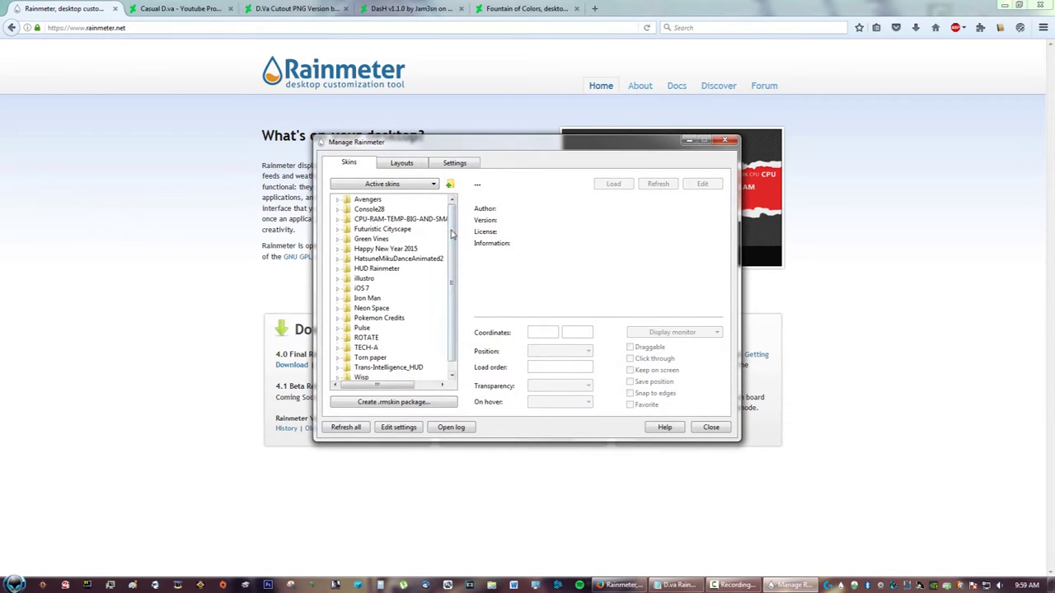
pyautogui.scroll(-1, 452, 206)
pyautogui.scroll(1, 451, 208)
pyautogui.scroll(-1, 451, 329)
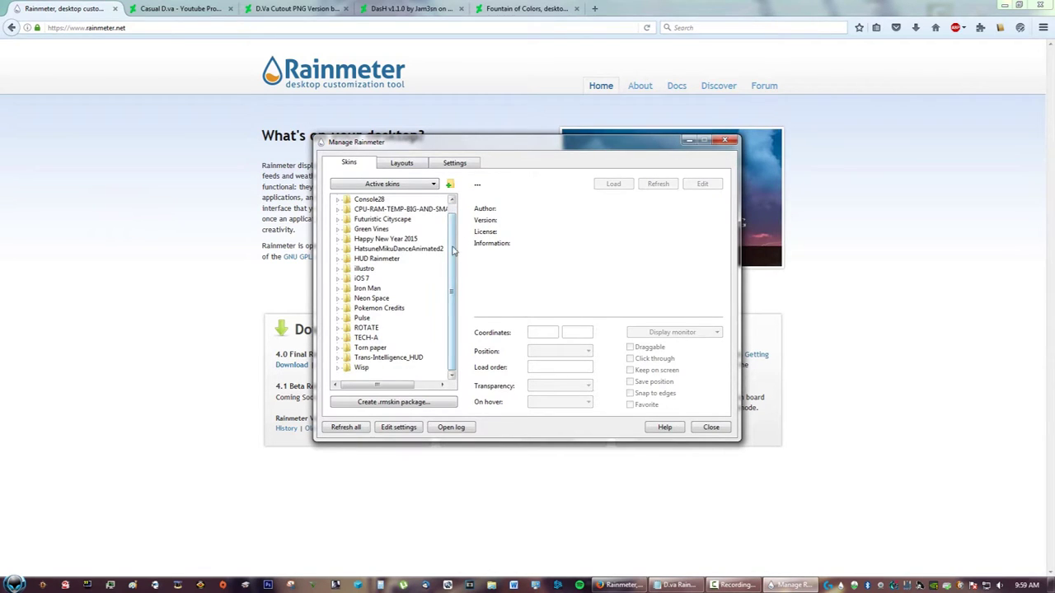
pyautogui.scroll(1, 451, 247)
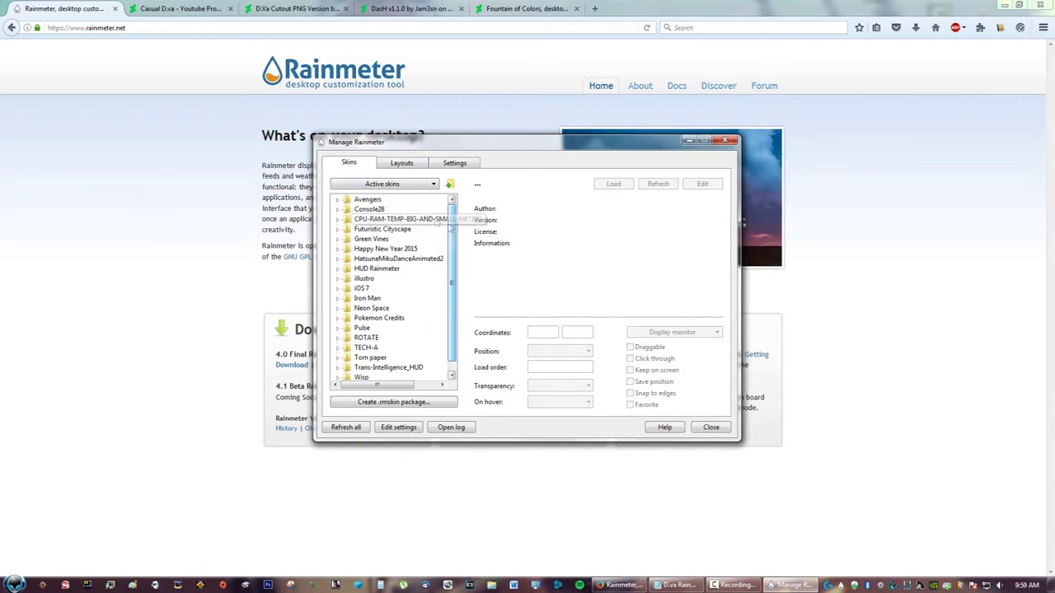
pyautogui.click(689, 142)
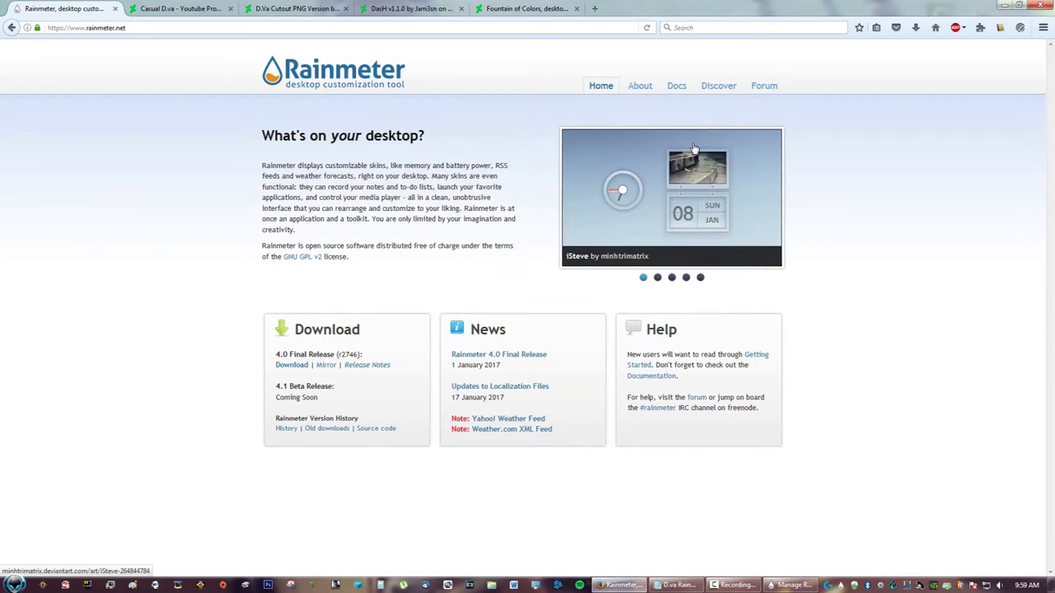
# Set the full-size Casual D.va artwork from DeviantArt as the desktop background with the Fit position, and check the desktop.
pyautogui.click(183, 8)
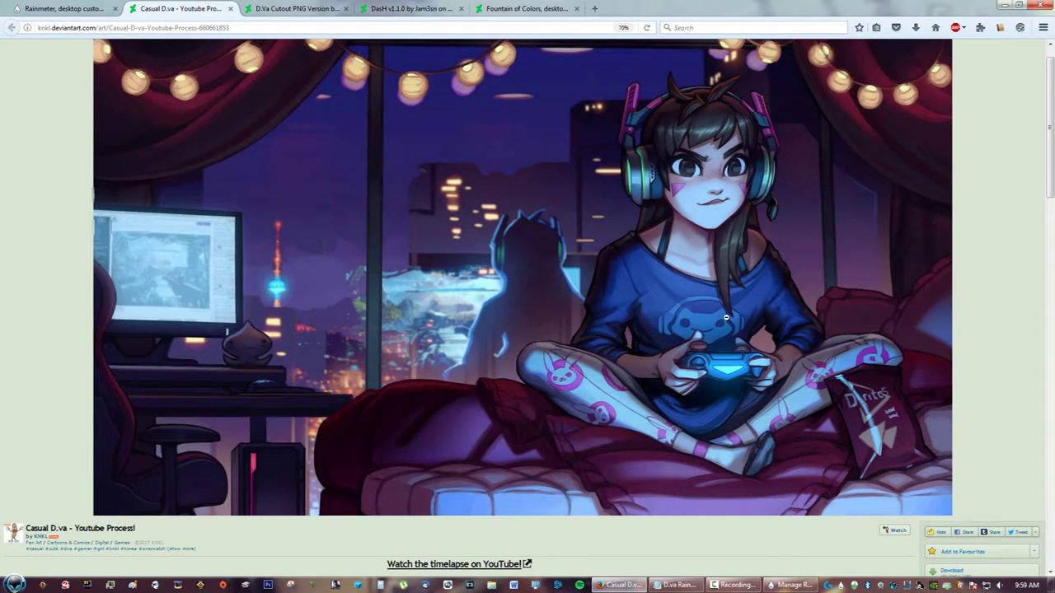
pyautogui.click(591, 253)
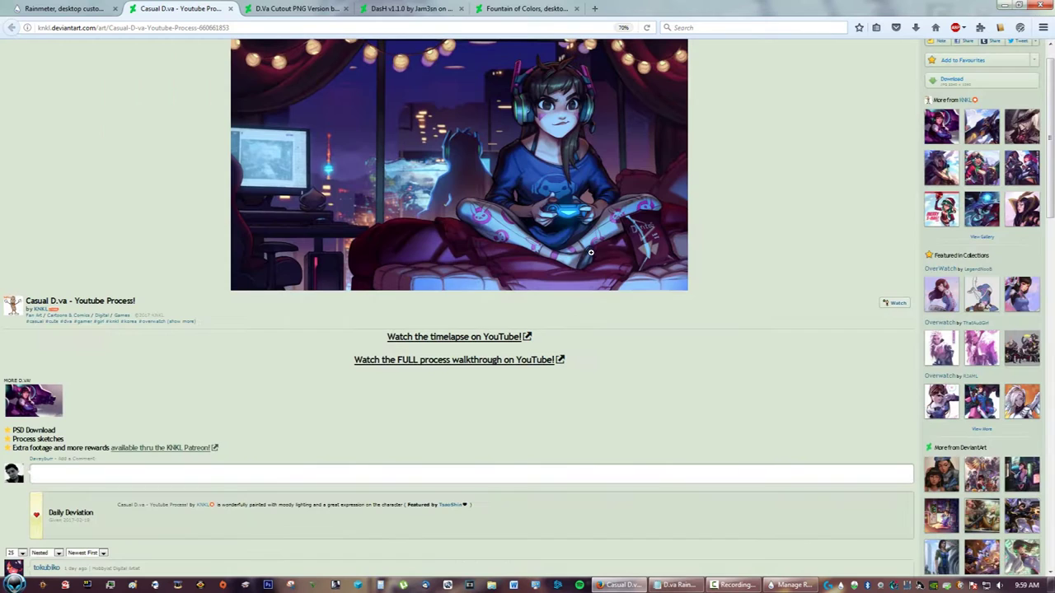
pyautogui.click(581, 239)
pyautogui.rightClick(578, 231)
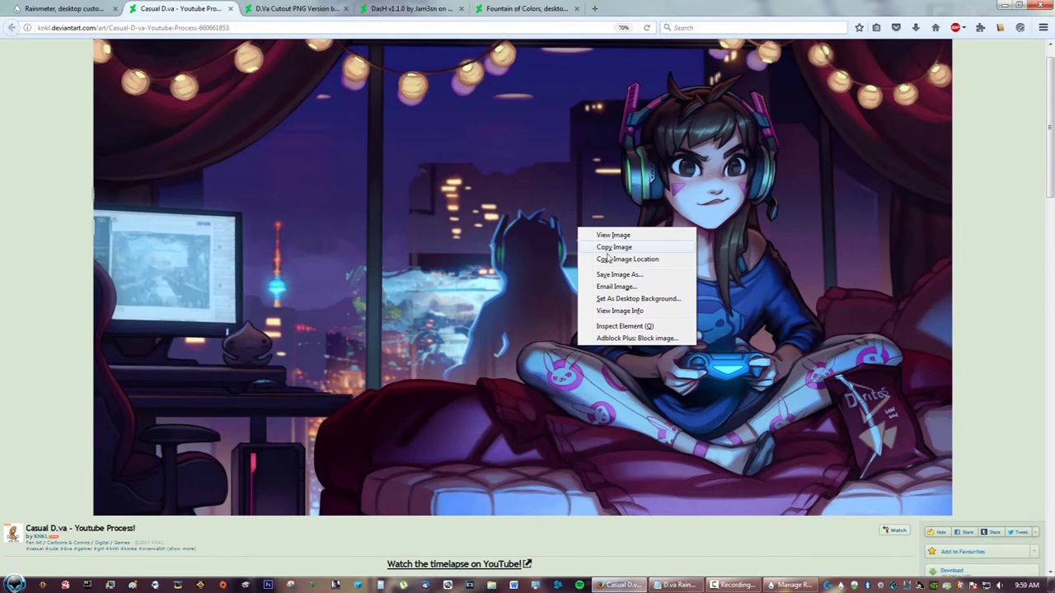
pyautogui.click(632, 300)
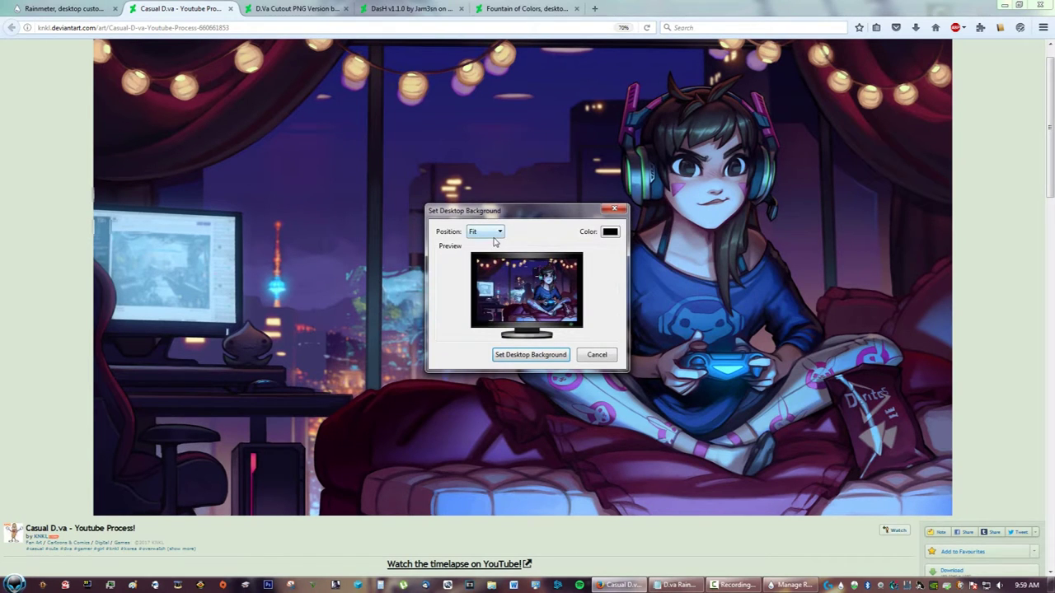
pyautogui.click(494, 233)
pyautogui.click(487, 291)
pyautogui.click(493, 233)
pyautogui.click(489, 291)
pyautogui.click(540, 361)
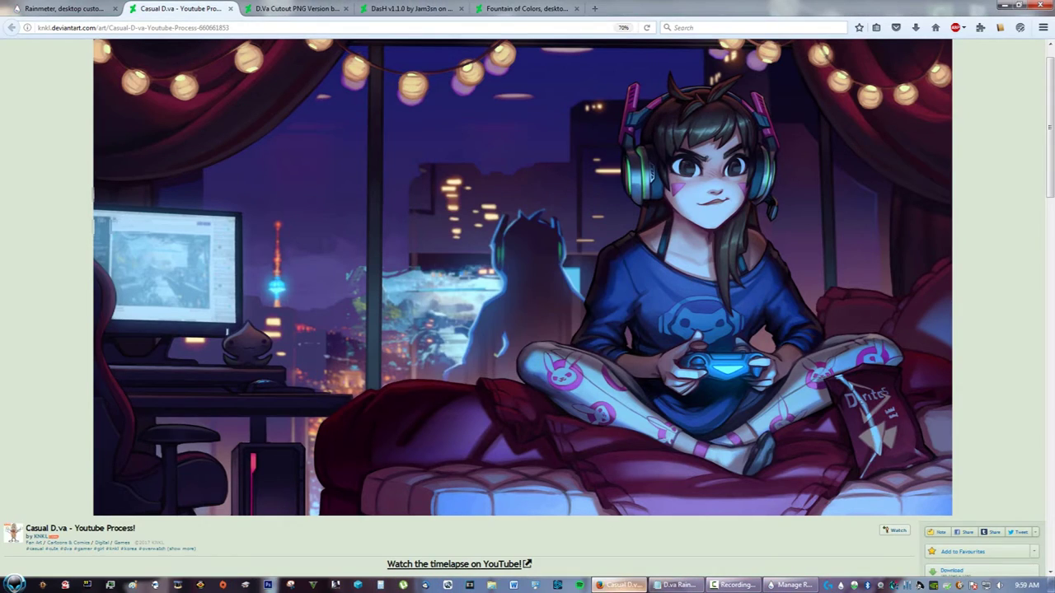
pyautogui.click(622, 585)
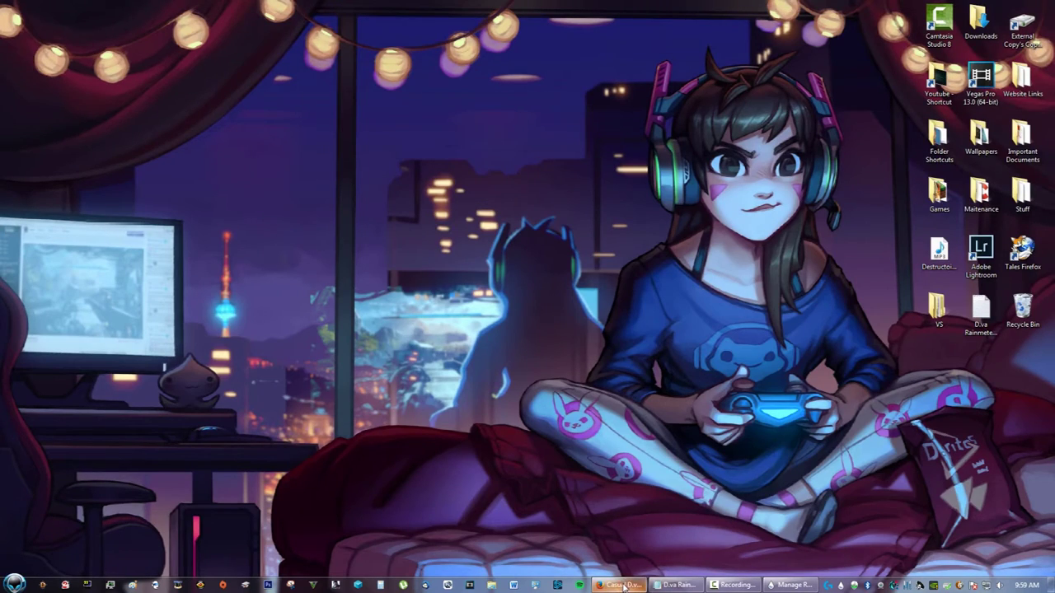
pyautogui.click(622, 585)
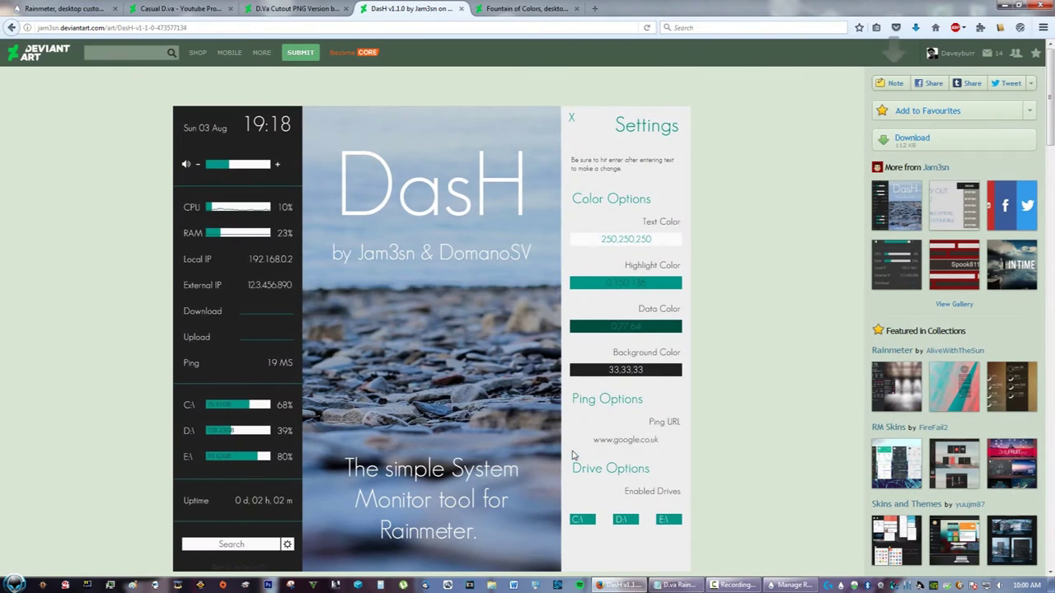
# Install the downloaded DasH v1.1 skin package with its included skins loaded, and check the skin on the desktop.
pyautogui.click(915, 27)
pyautogui.click(824, 71)
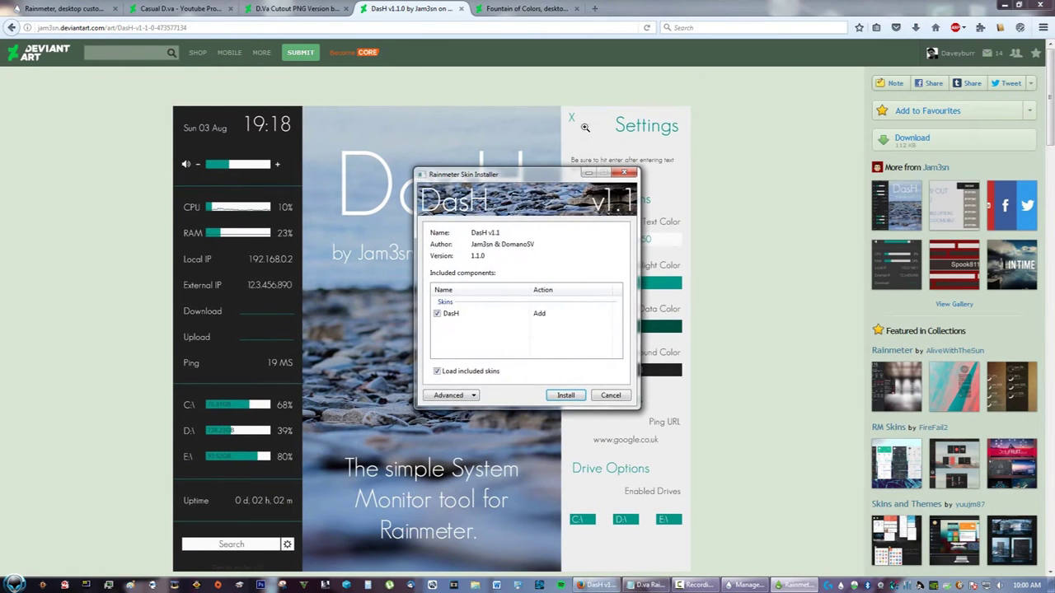
pyautogui.click(566, 395)
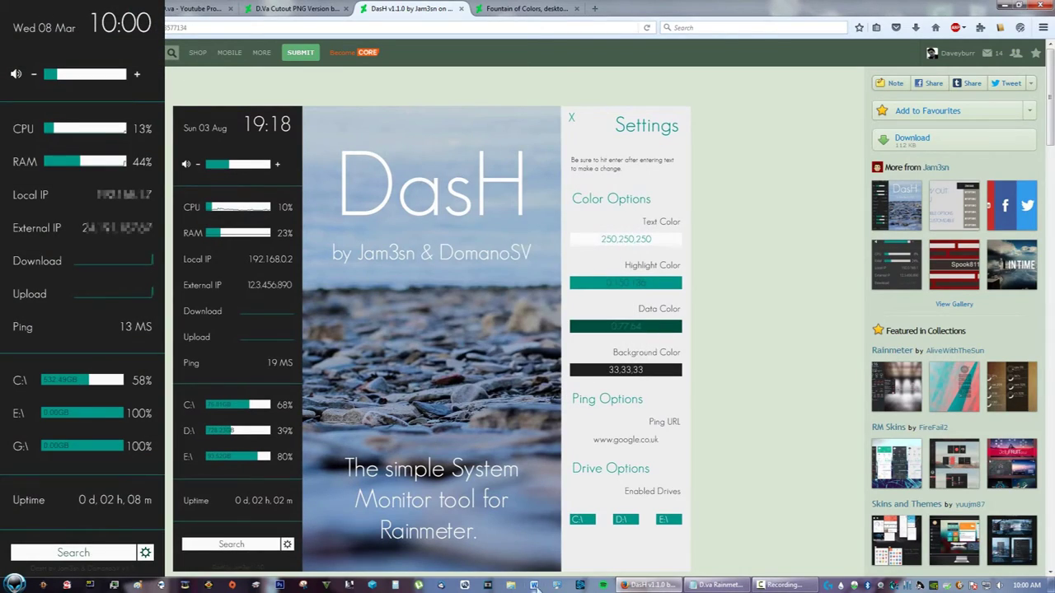
pyautogui.click(651, 585)
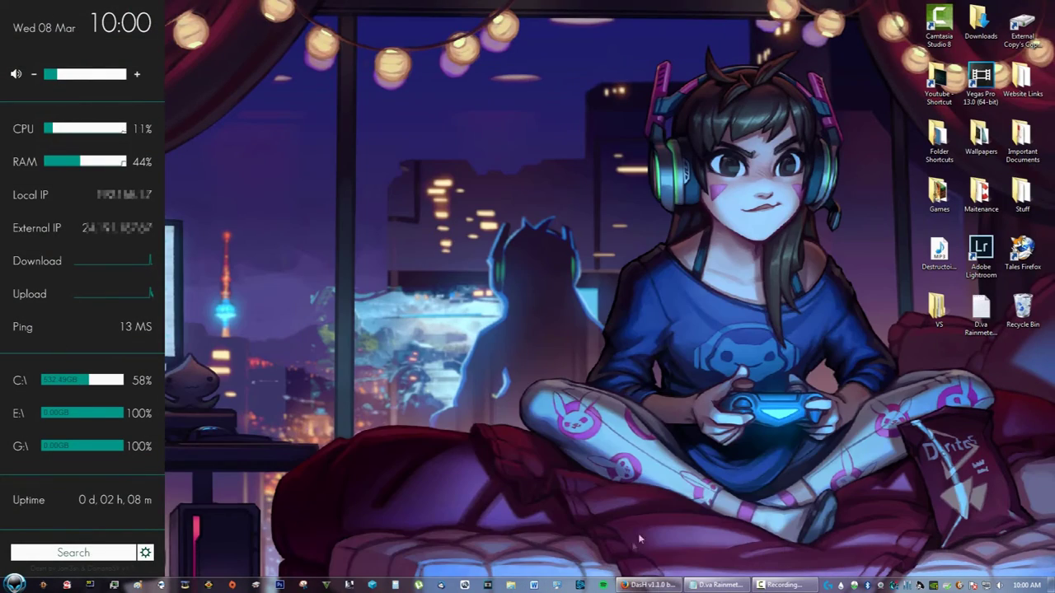
pyautogui.click(651, 585)
pyautogui.click(651, 585)
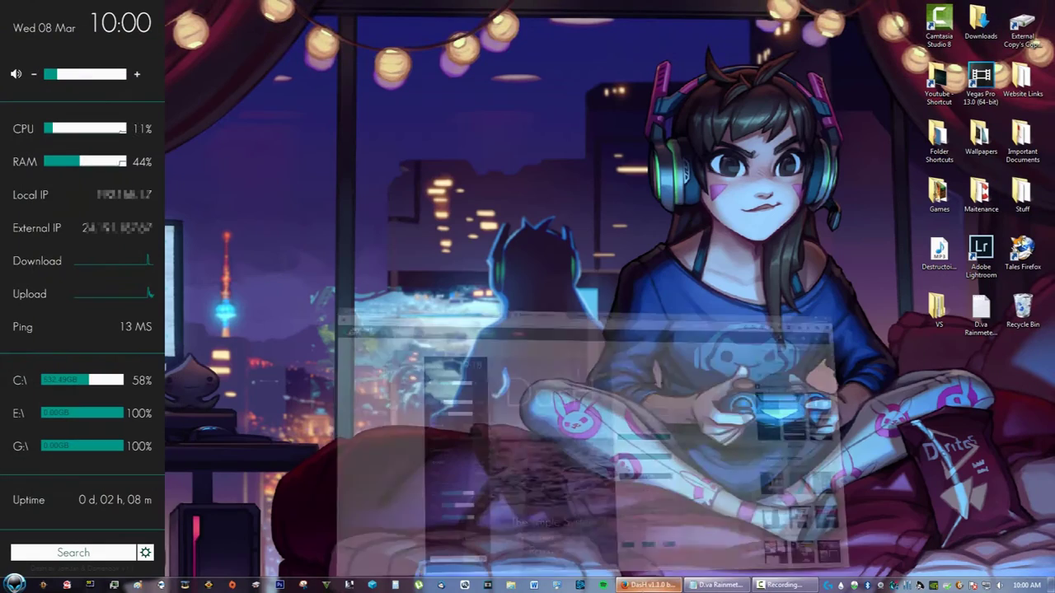
# Bring up the skin color notes, open the DasH settings, and submit the Text Color field without entering a value.
pyautogui.click(709, 585)
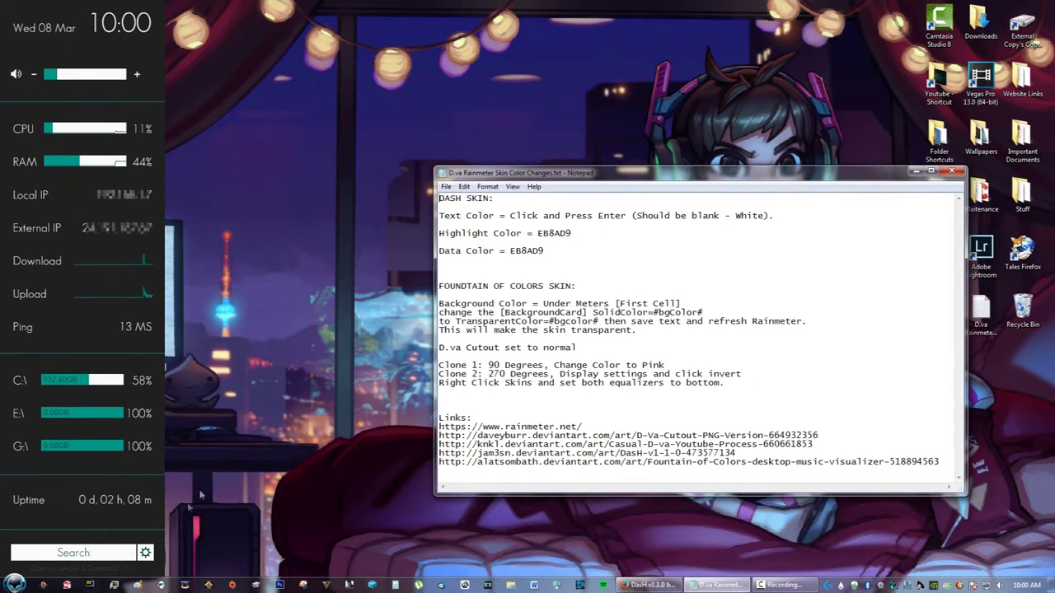
pyautogui.click(146, 554)
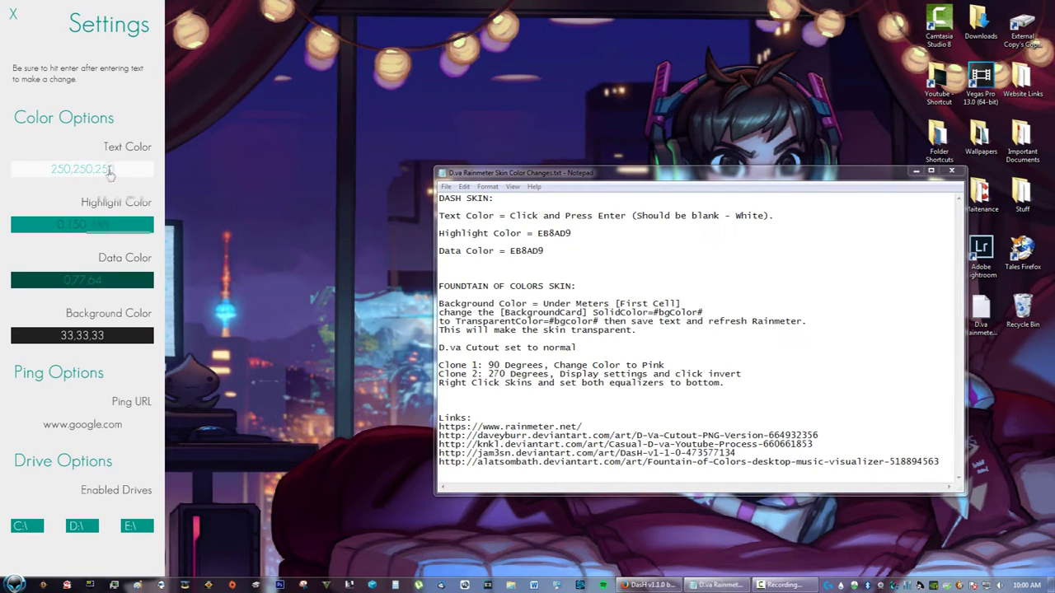
pyautogui.click(109, 173)
pyautogui.press('Return')
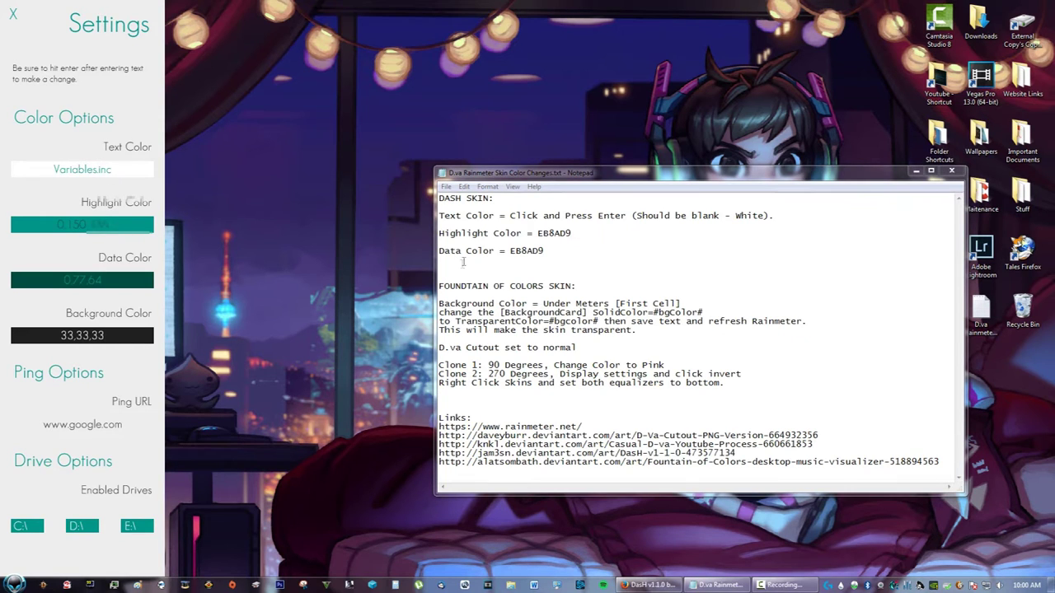
# Copy the highlight color code from the notes and set the DasH Highlight Color to EB8AD9.
pyautogui.moveTo(593, 234); pyautogui.dragTo(549, 234)
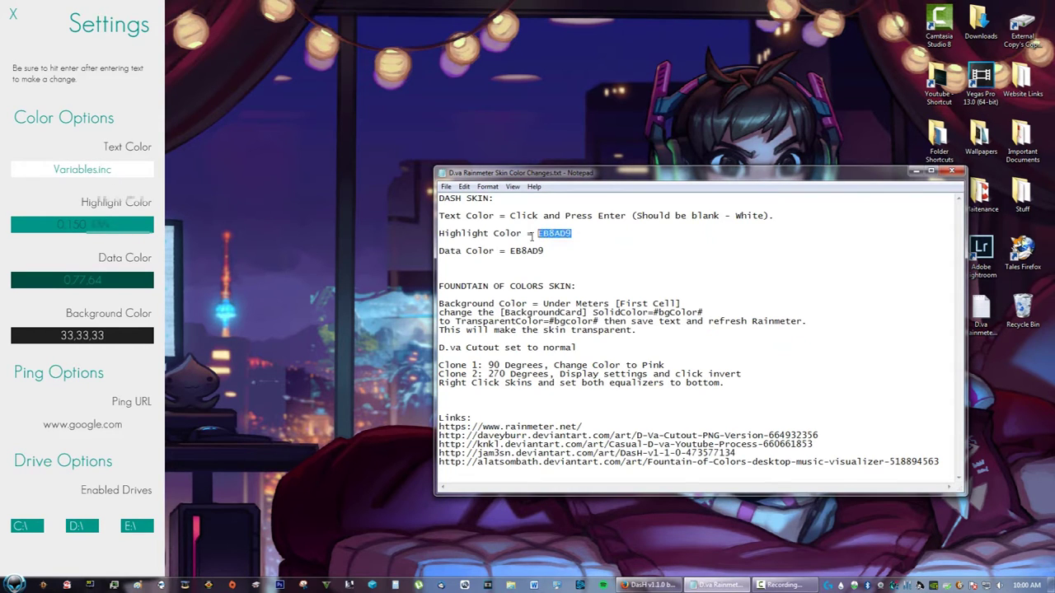
pyautogui.rightClick(554, 236)
pyautogui.click(575, 273)
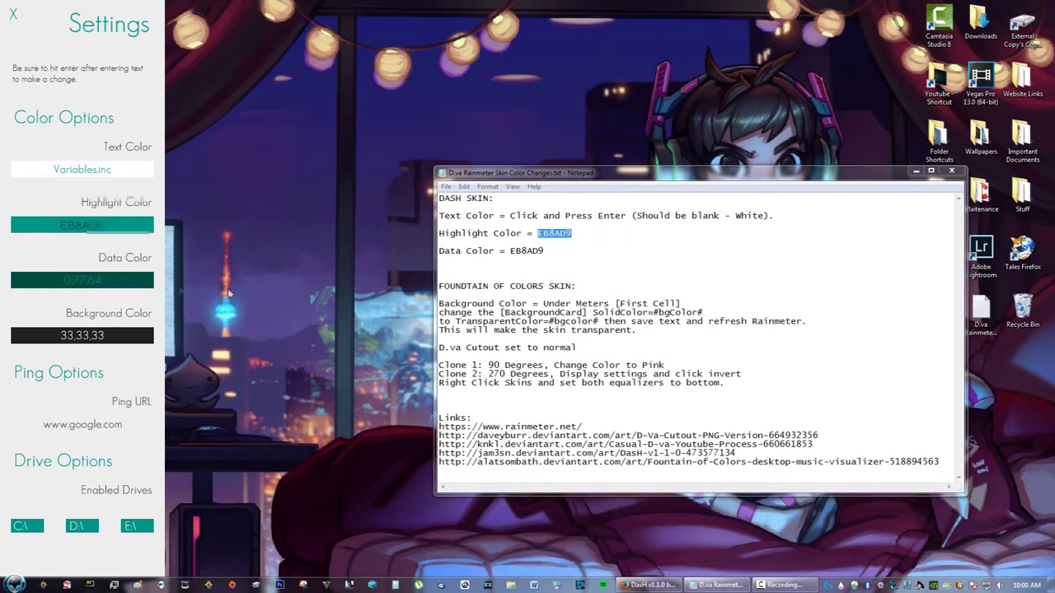
pyautogui.press('Return')
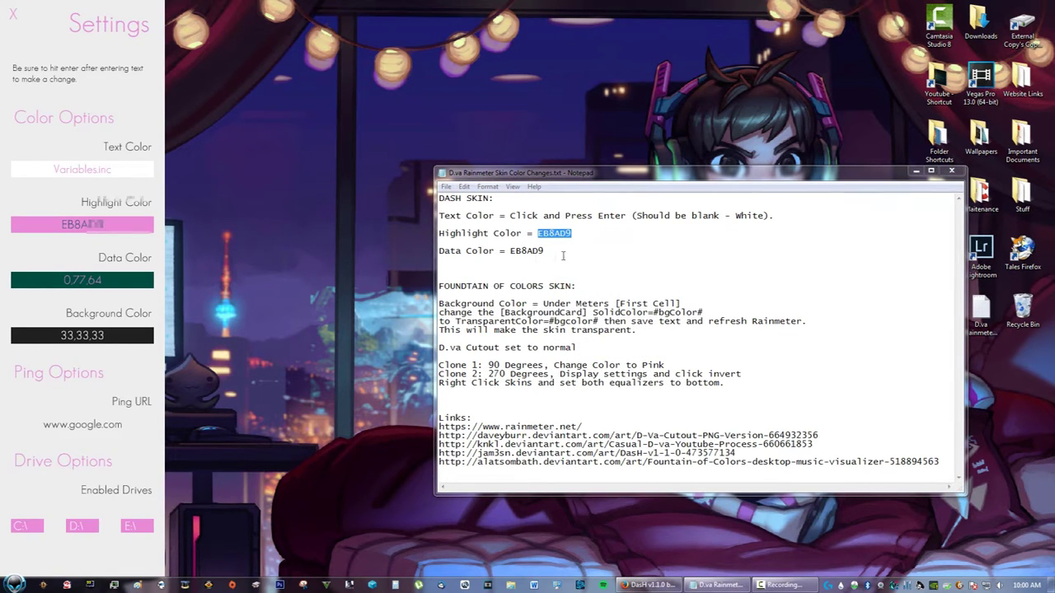
# Set the DasH Data Color to EB8AD9, matching the data color code in the notes.
pyautogui.moveTo(562, 251); pyautogui.dragTo(512, 253)
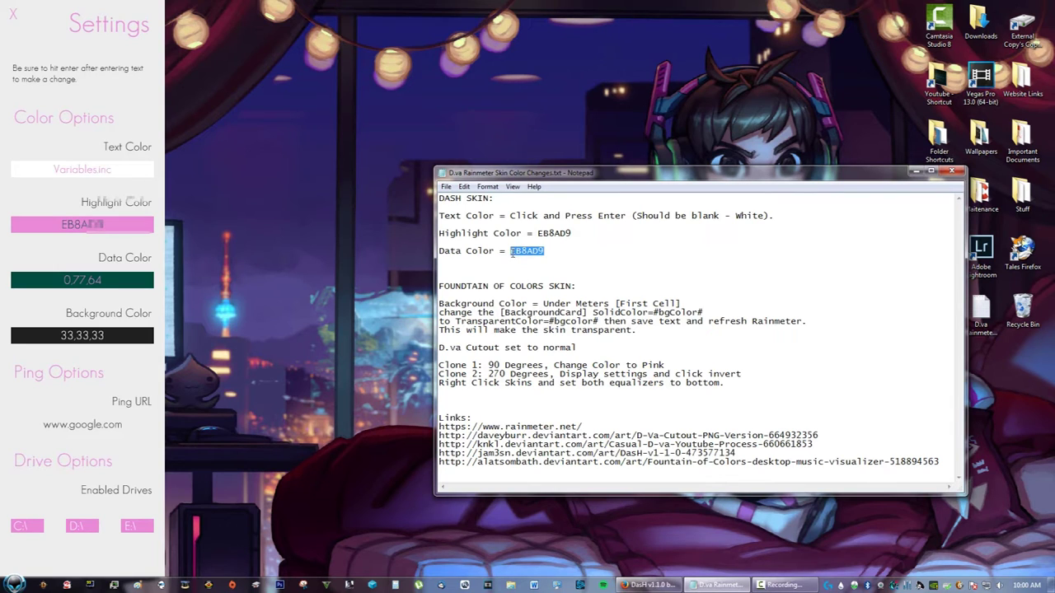
pyautogui.click(119, 280)
pyautogui.hotkey('ctrl', 'v')
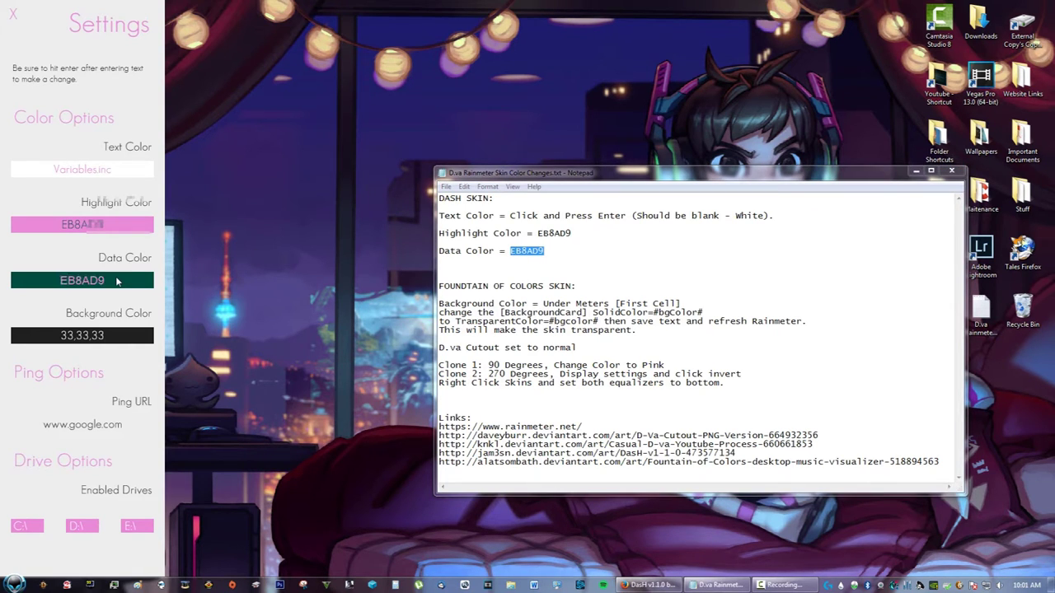
pyautogui.press('Return')
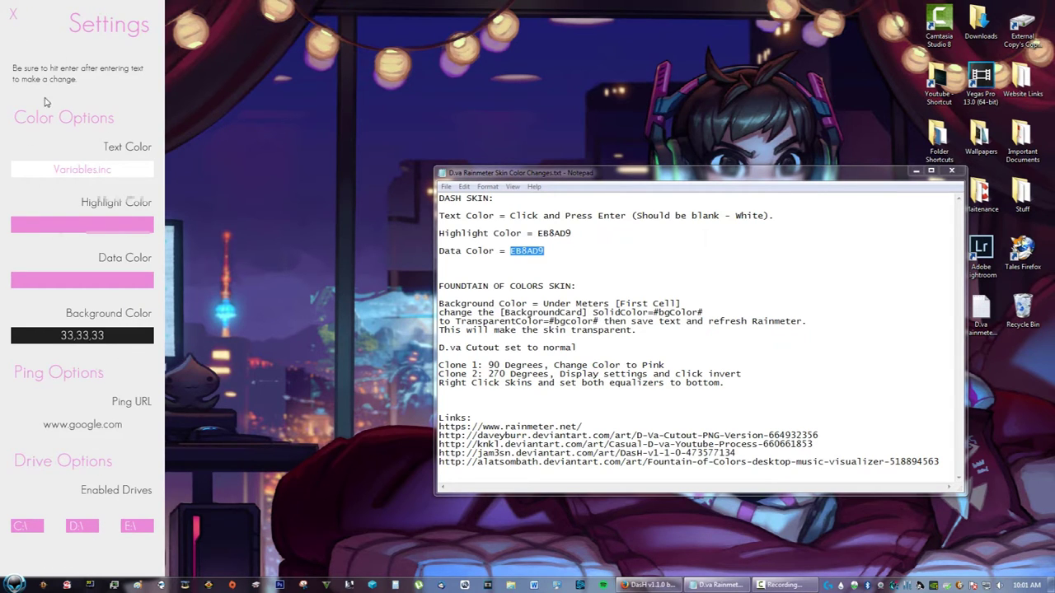
# Close the DasH settings and open the DasH skin's configuration file for editing.
pyautogui.click(15, 22)
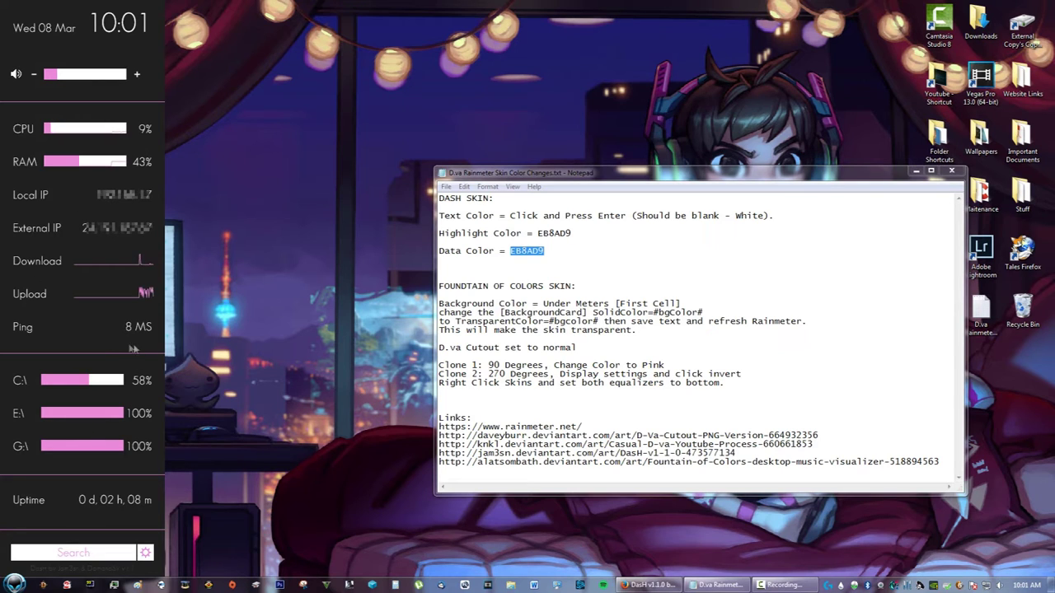
pyautogui.rightClick(140, 563)
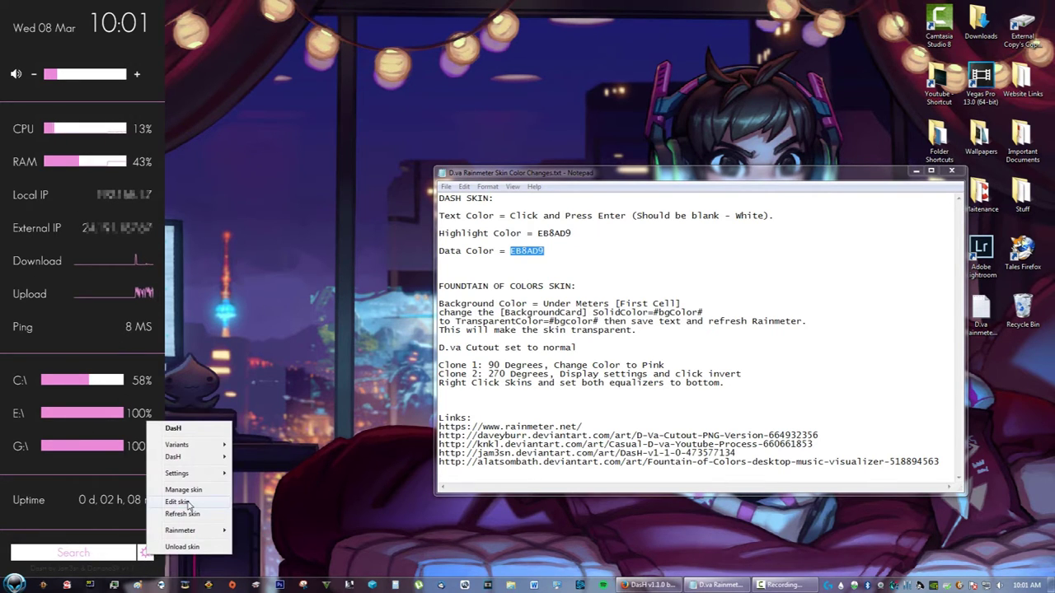
pyautogui.click(178, 502)
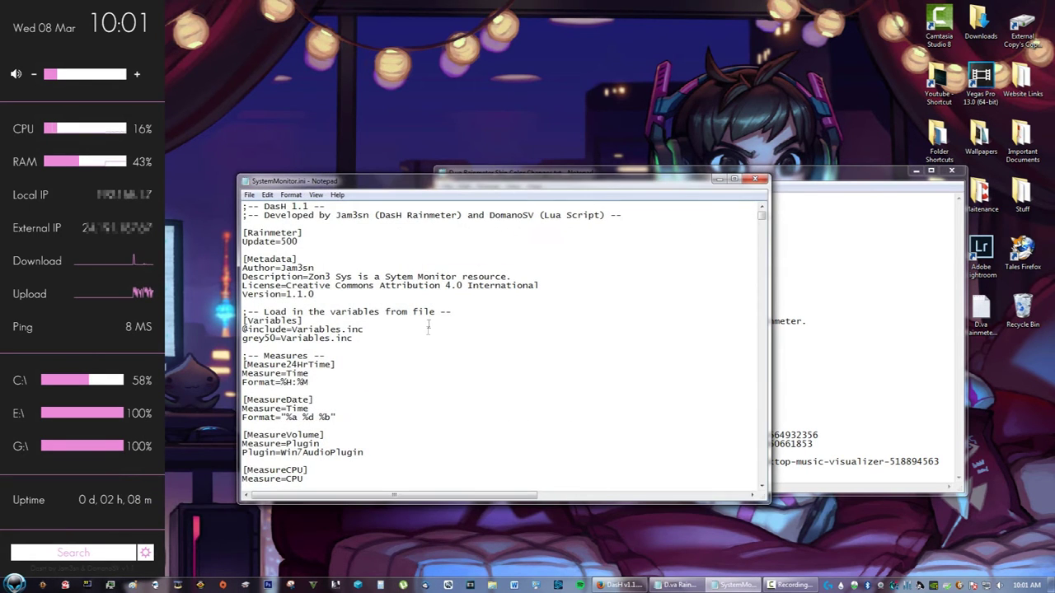
# In the [BackgroundCard] section, change SolidColor to transparentColor, save and close the file, and refresh the DasH skin.
pyautogui.moveTo(762, 214); pyautogui.dragTo(762, 239)
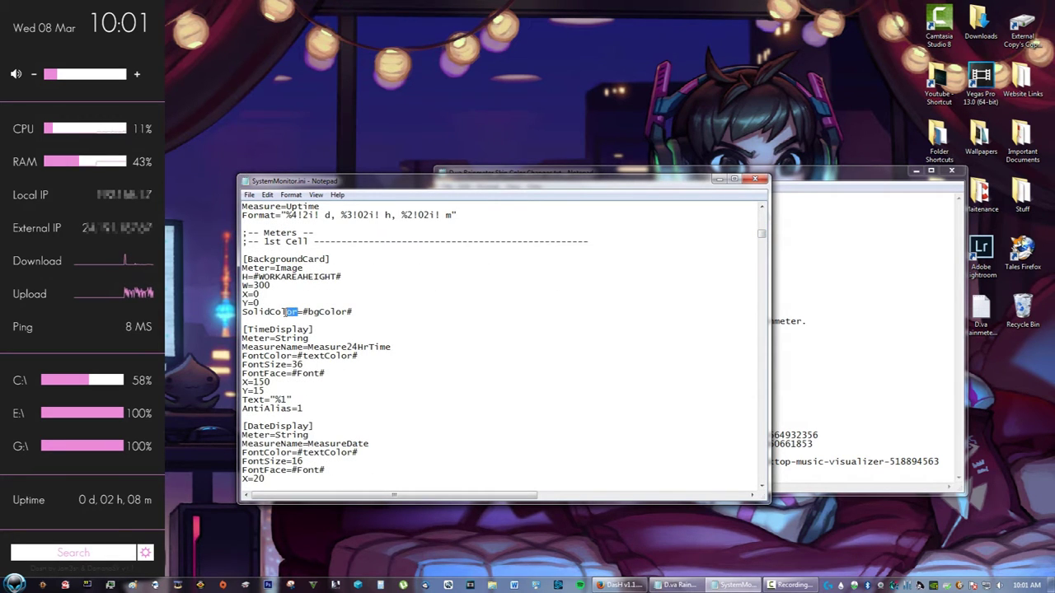
pyautogui.click(271, 312)
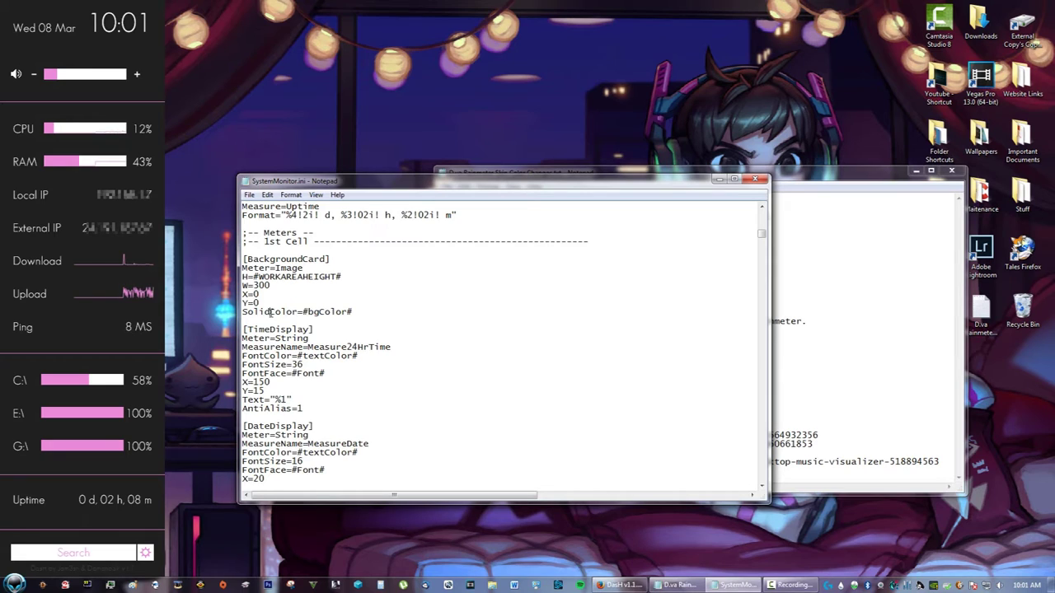
pyautogui.keyDown('shift'); pyautogui.click(243, 312); pyautogui.keyUp('shift')
pyautogui.write('transpare')
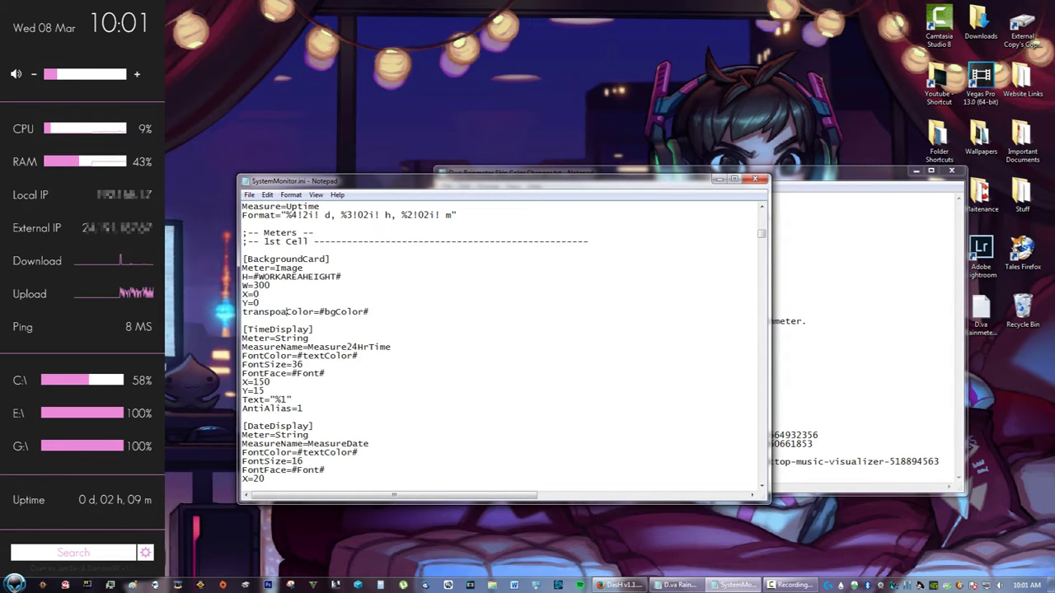
pyautogui.write('nt')
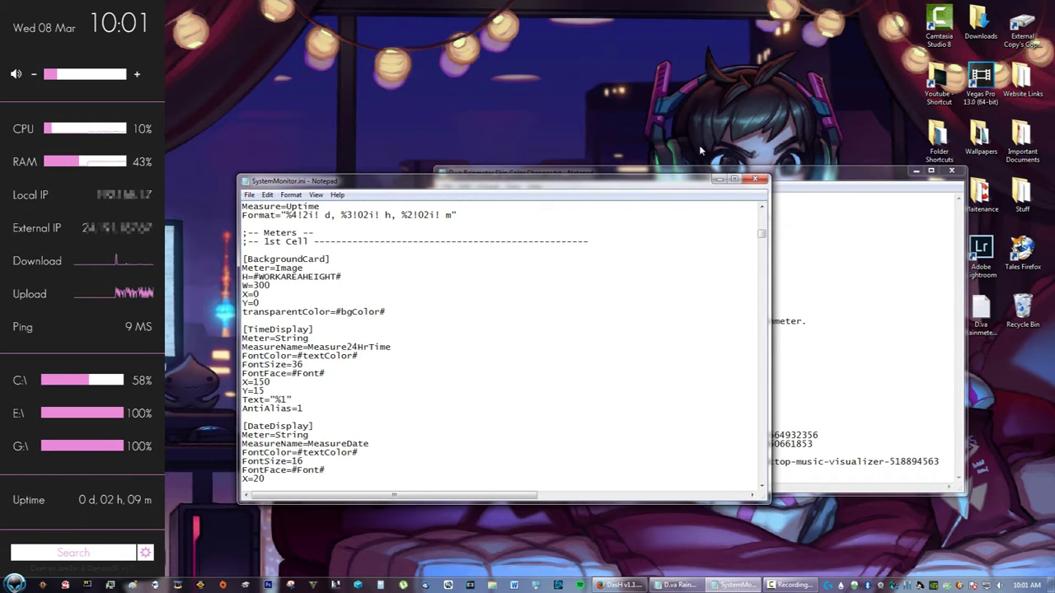
pyautogui.click(757, 183)
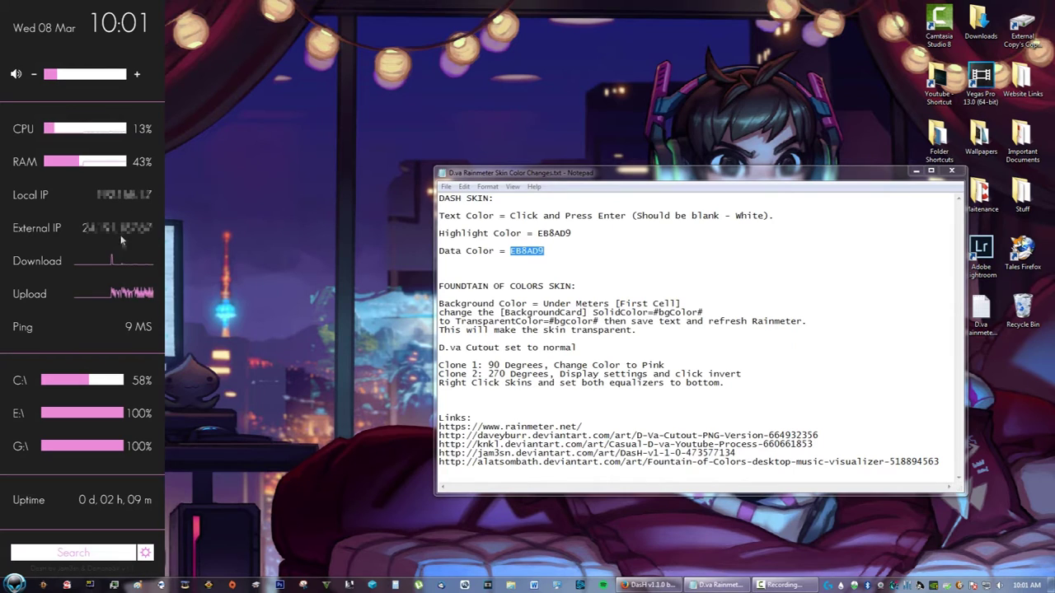
pyautogui.rightClick(112, 291)
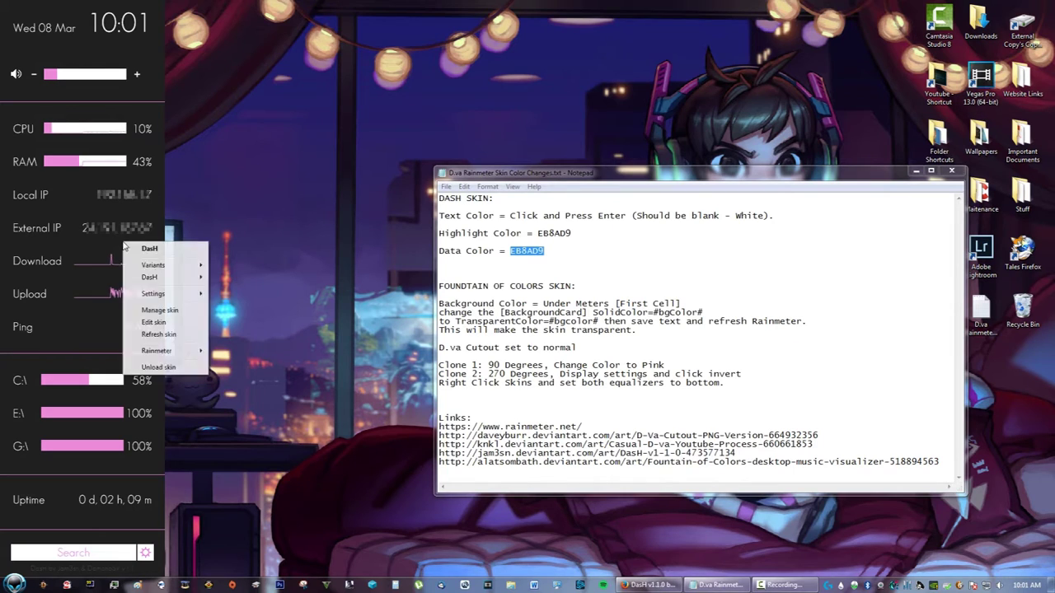
pyautogui.click(155, 336)
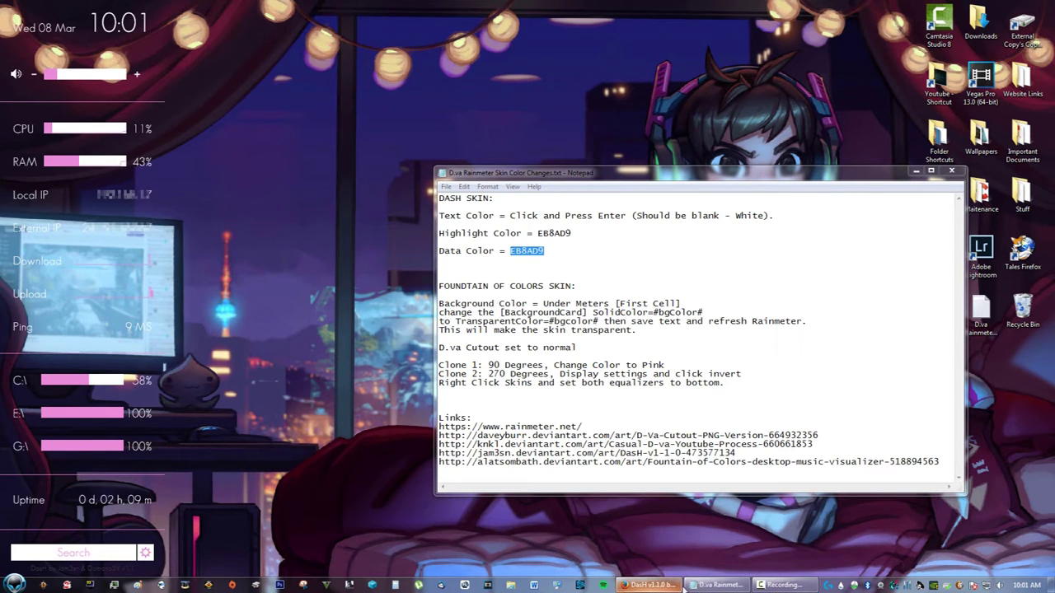
# Download Fountain of Colors from its DeviantArt page, install it with the included skins loaded, and return to the desktop.
pyautogui.click(649, 585)
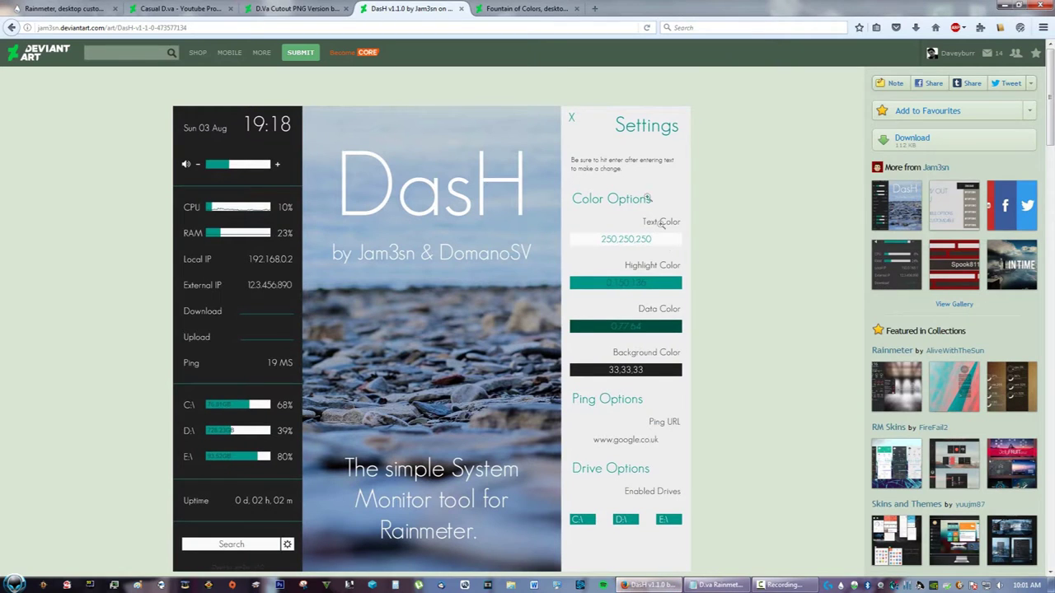
pyautogui.click(518, 9)
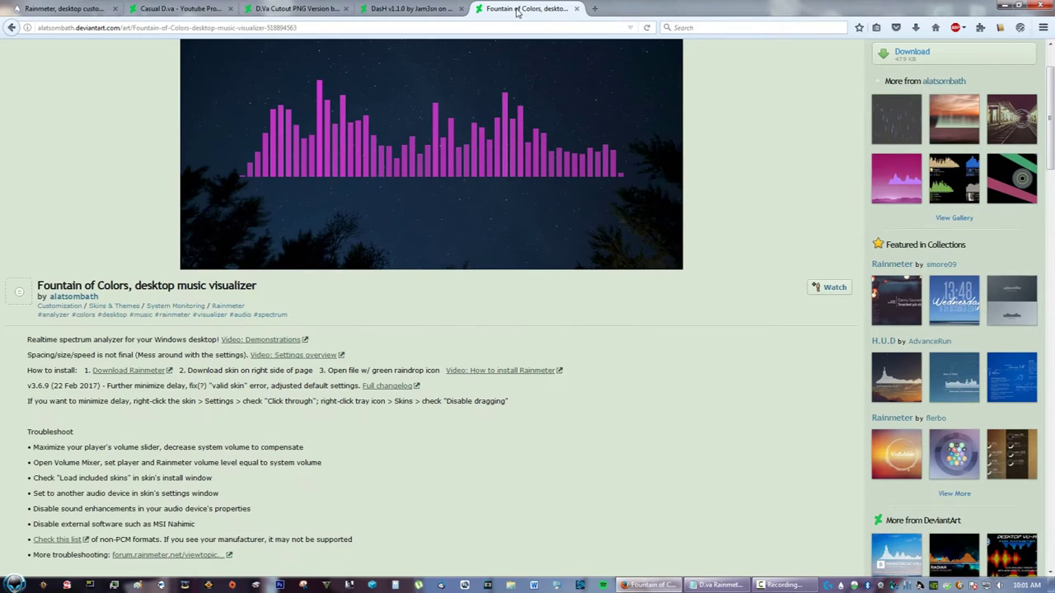
pyautogui.scroll(2, 759, 301)
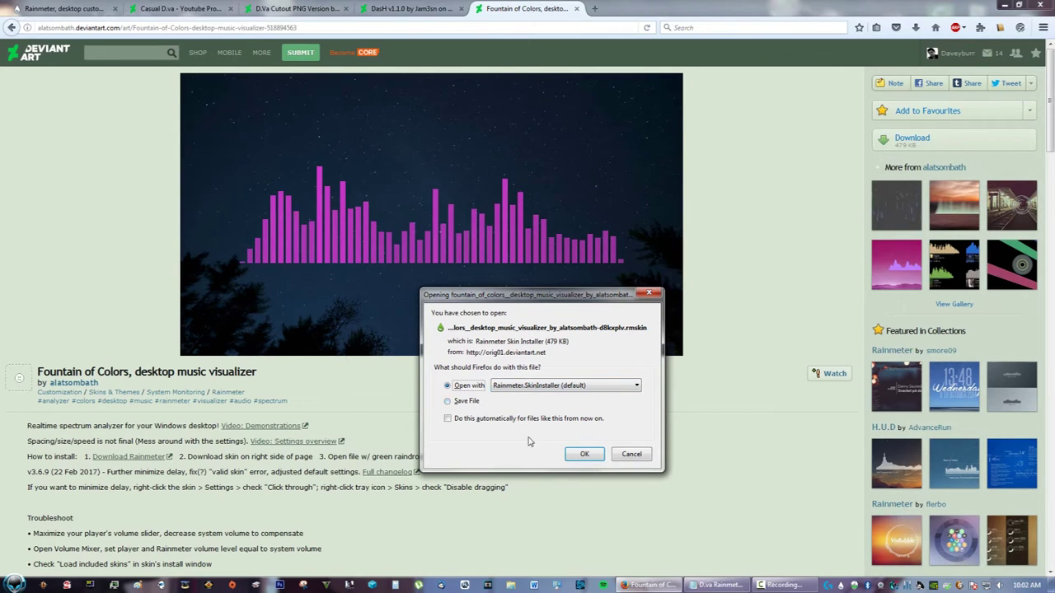
pyautogui.click(582, 455)
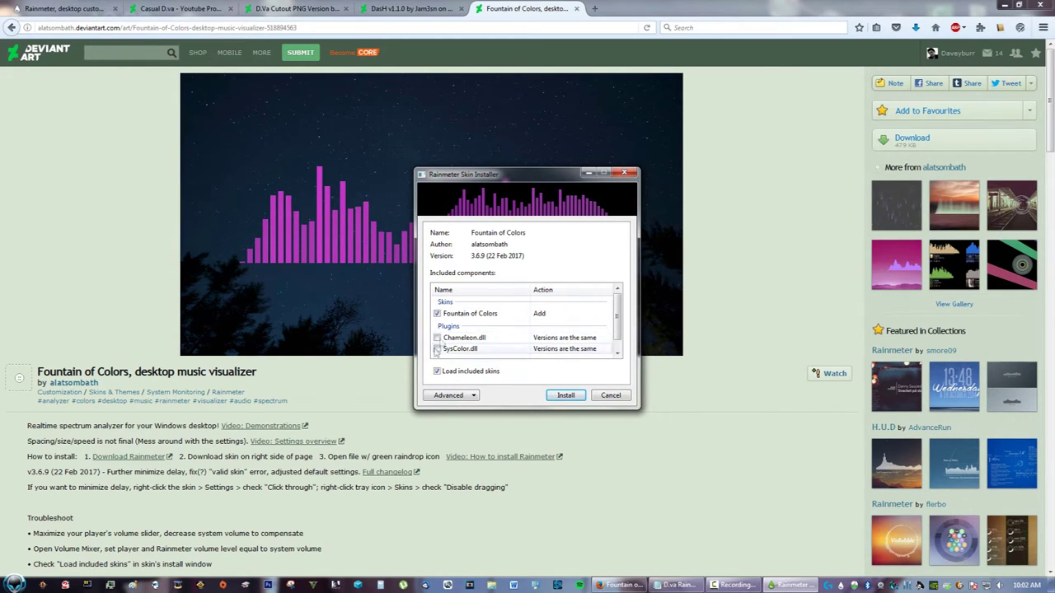
pyautogui.click(565, 395)
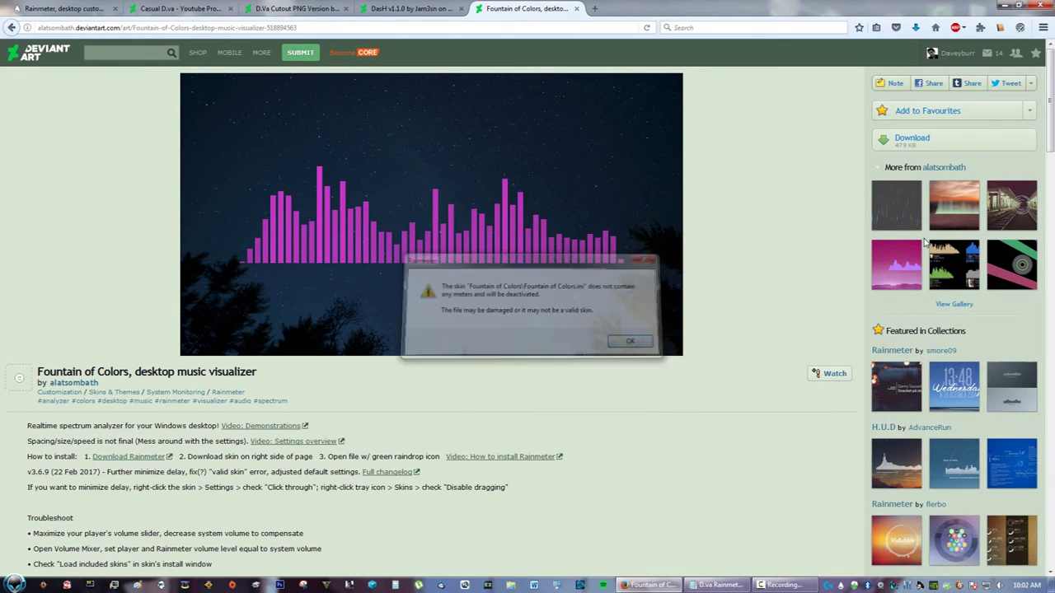
pyautogui.click(651, 585)
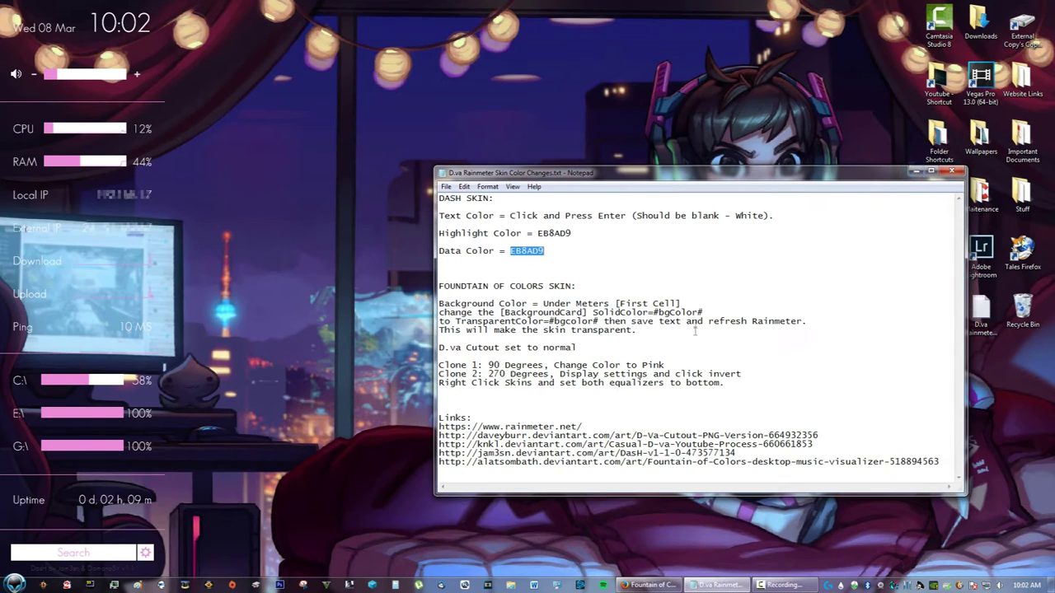
# Open the Rainmeter manager, select Fountain of Colors.ini in the Fountain of Colors folder, and move the manager aside.
pyautogui.click(744, 383)
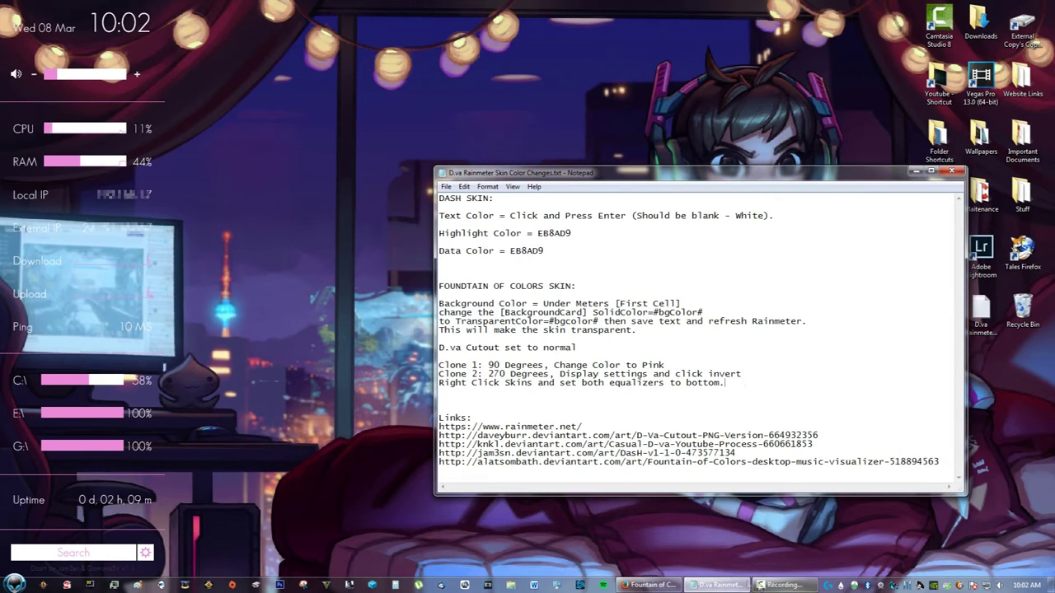
pyautogui.moveTo(768, 587)
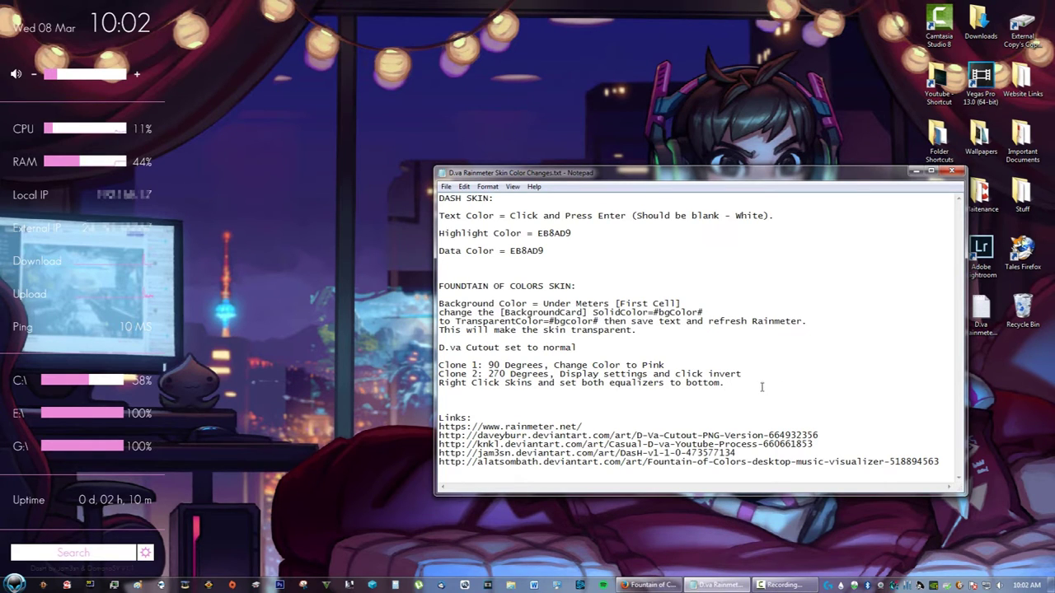
pyautogui.rightClick(846, 588)
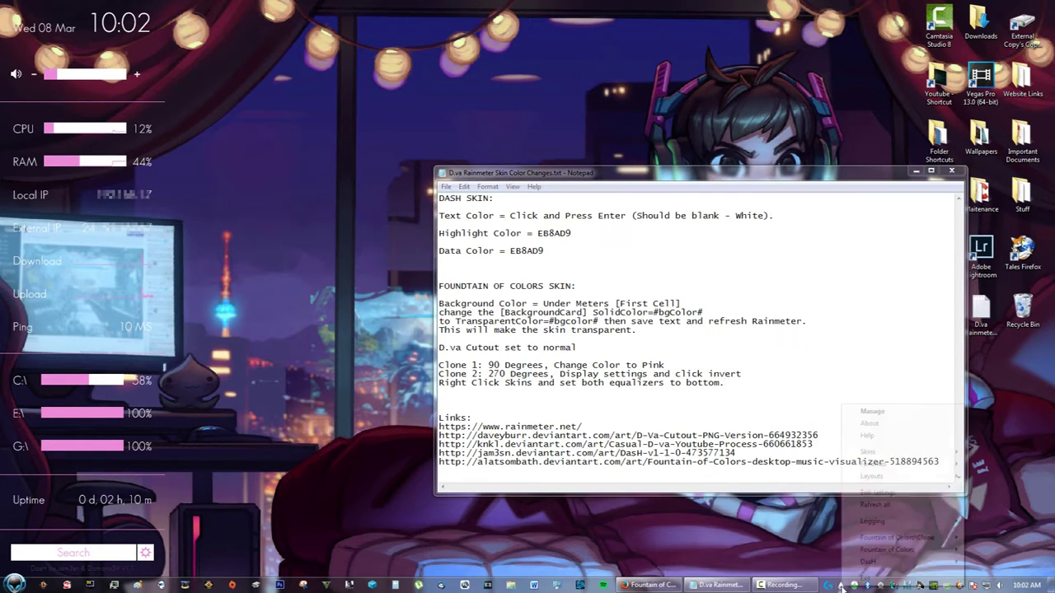
pyautogui.click(872, 412)
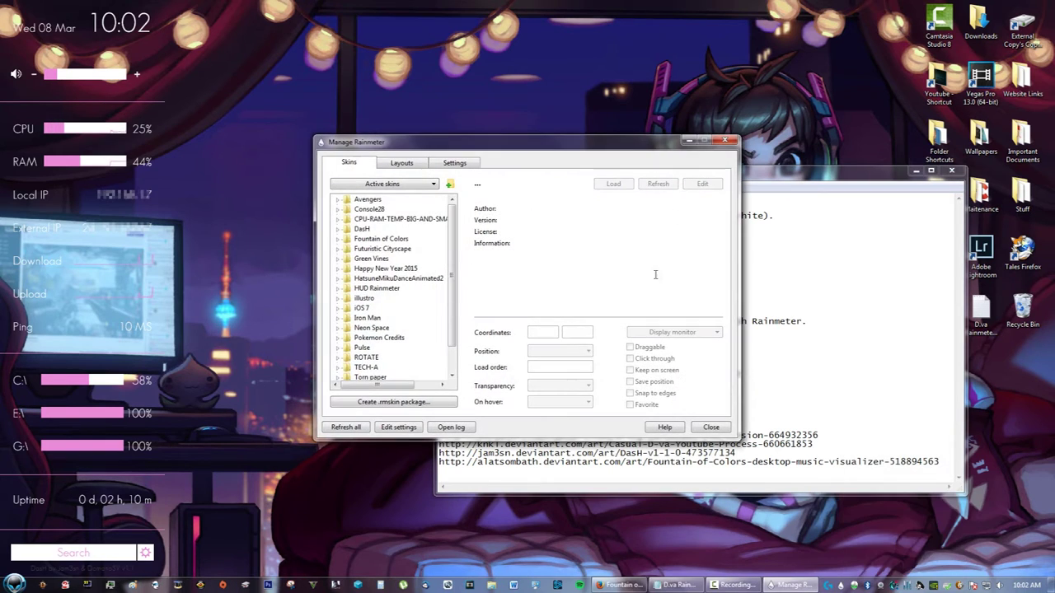
pyautogui.moveTo(455, 270); pyautogui.dragTo(456, 247)
pyautogui.click(347, 239)
pyautogui.click(387, 318)
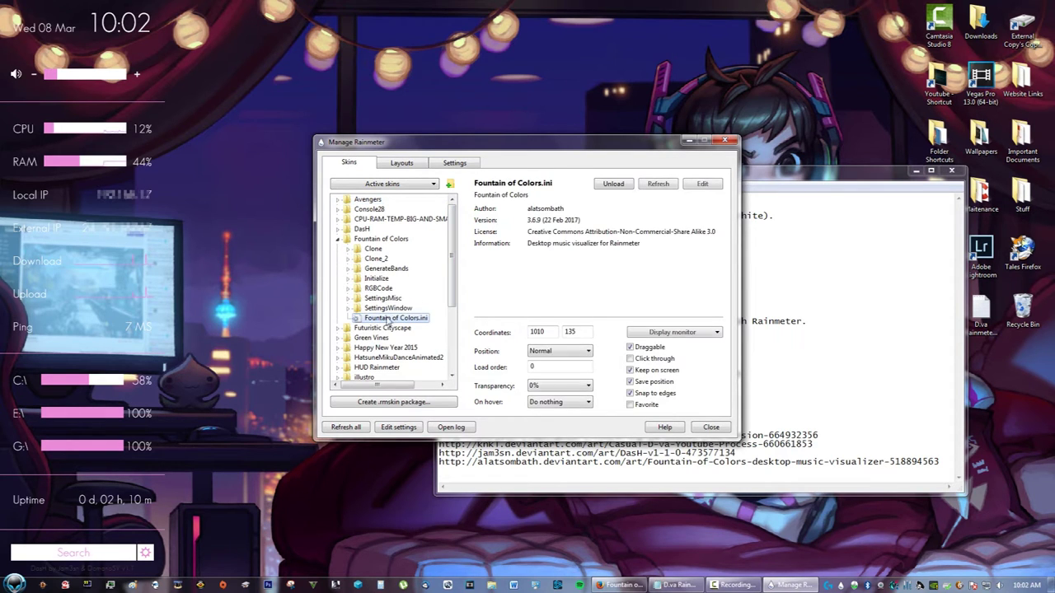
pyautogui.moveTo(562, 153); pyautogui.dragTo(499, 153)
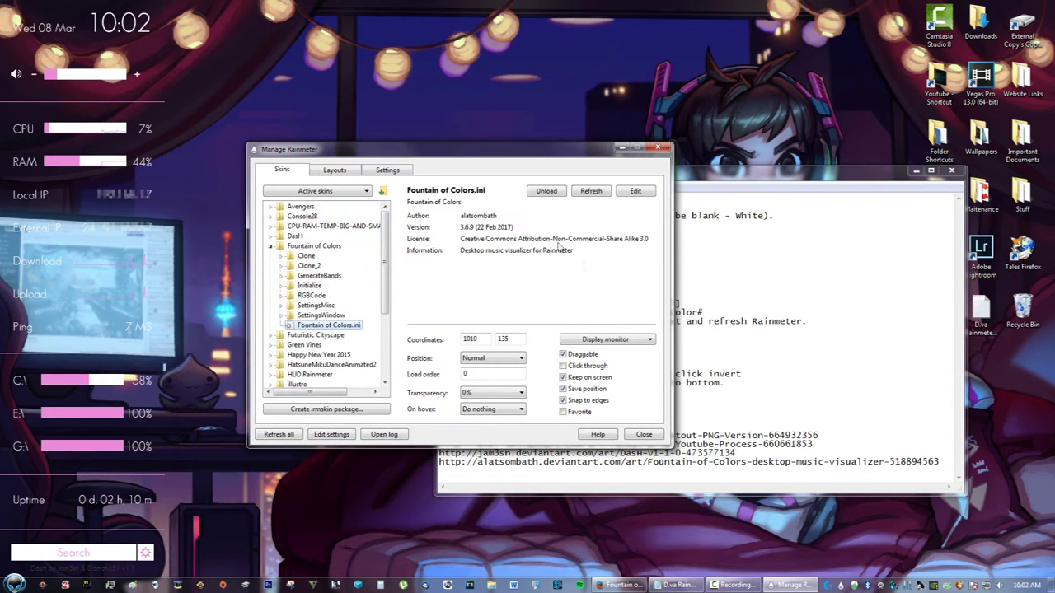
# Uncover the desktop icons, play the Destructoid MP3 to animate the visualizer bars, and leave the player minimized.
pyautogui.moveTo(824, 171); pyautogui.dragTo(754, 100)
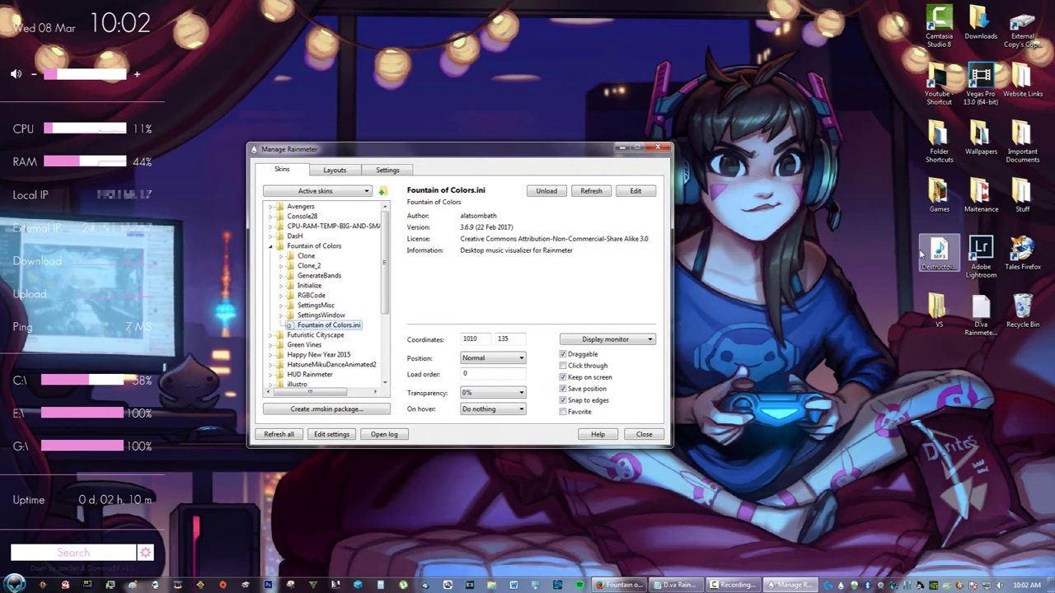
pyautogui.doubleClick(939, 251)
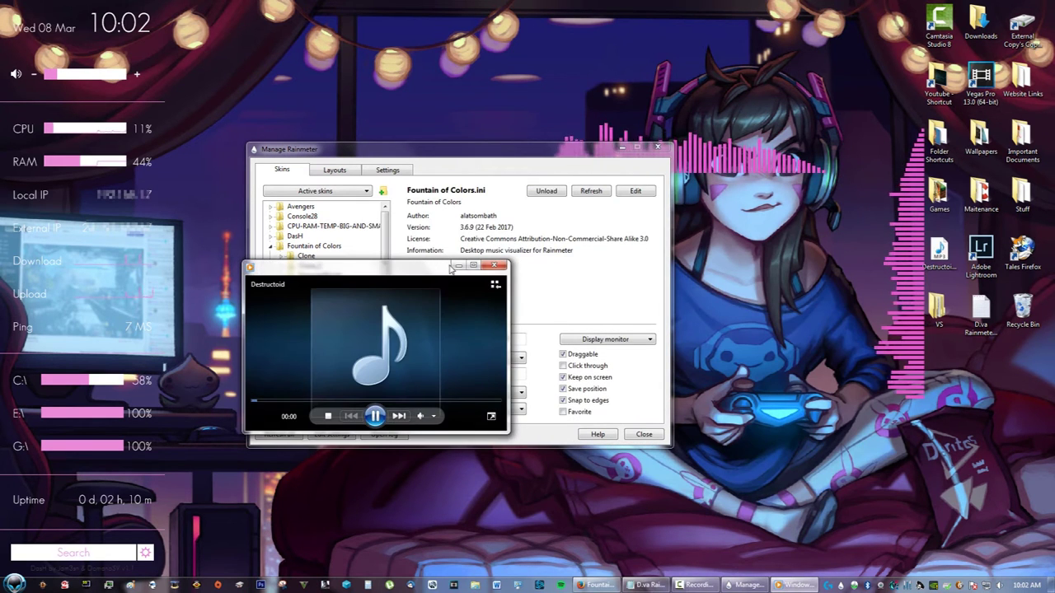
pyautogui.click(457, 266)
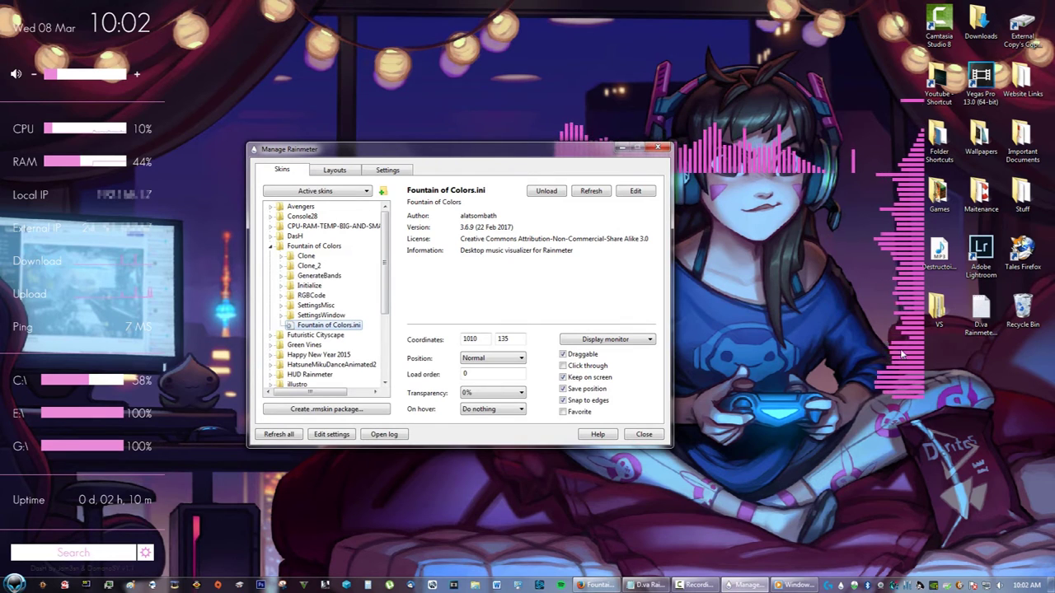
pyautogui.click(794, 585)
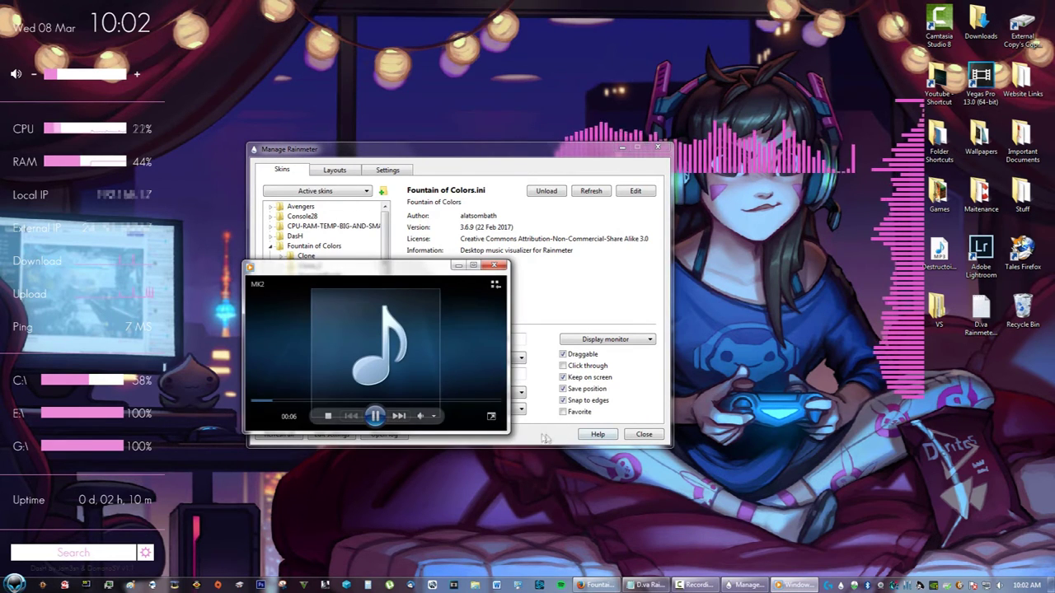
pyautogui.moveTo(421, 419)
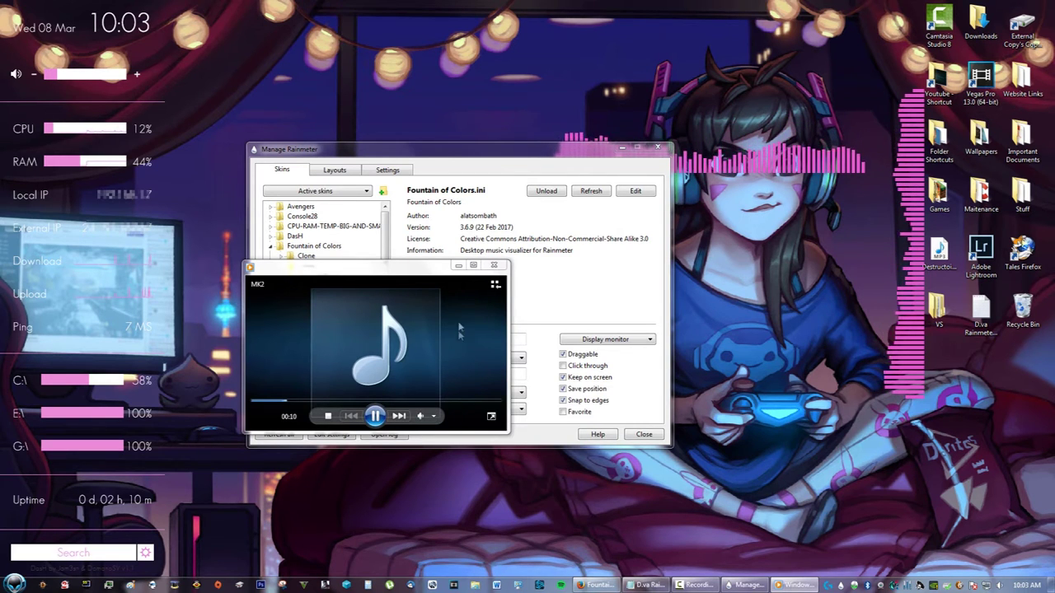
pyautogui.click(458, 265)
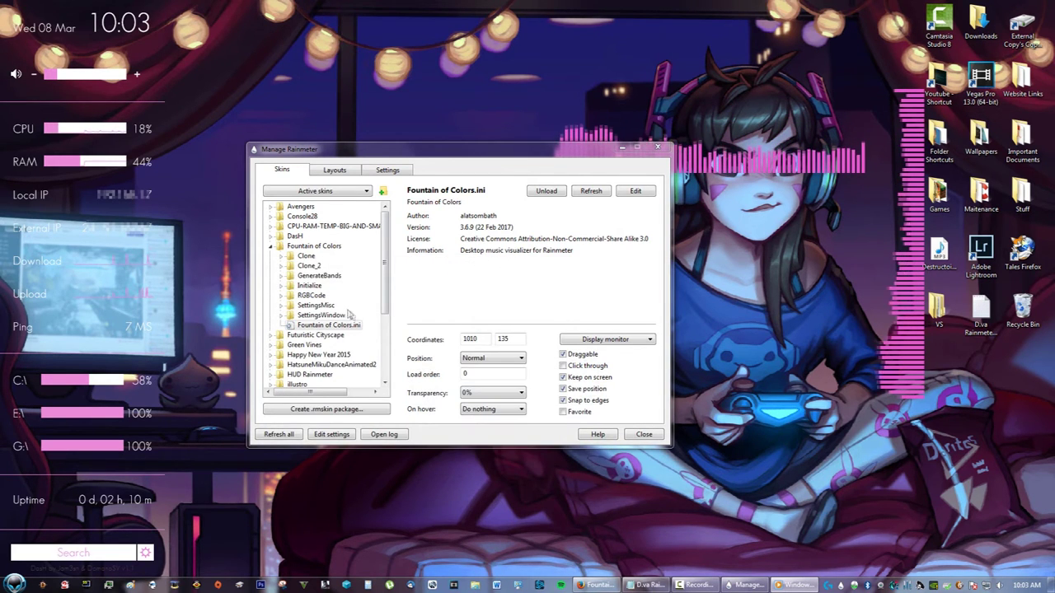
# Unload Clone.ini from the Fountain of Colors Clone folder.
pyautogui.doubleClick(307, 256)
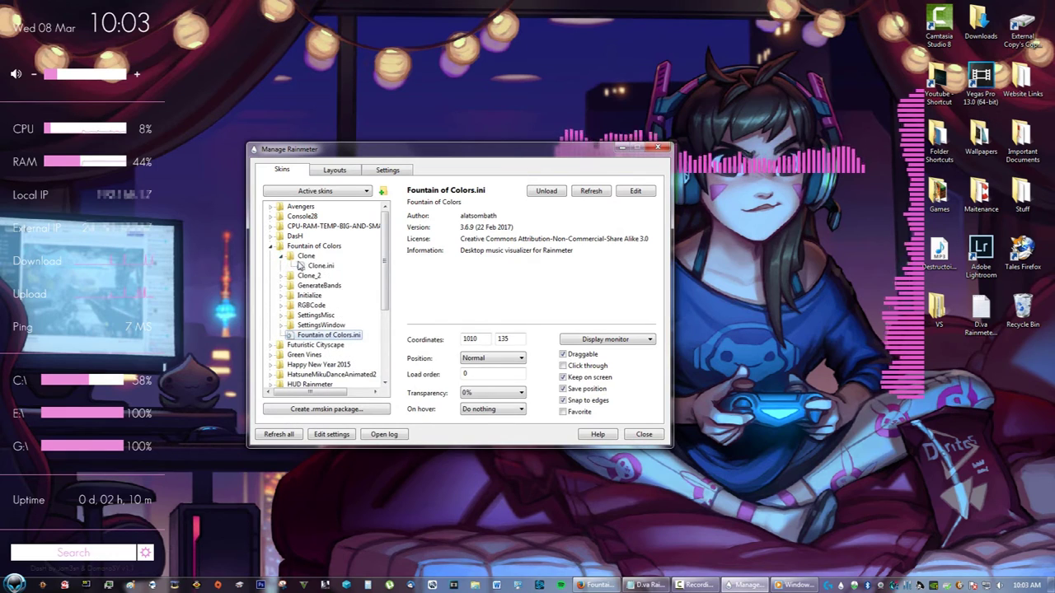
pyautogui.click(321, 265)
pyautogui.click(547, 190)
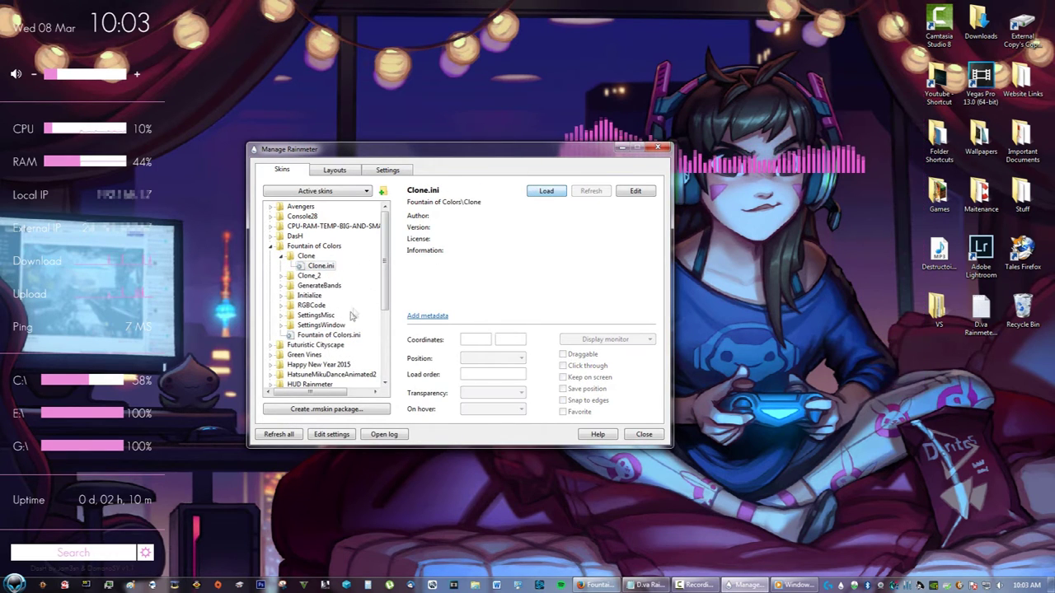
# Open the Fountain of Colors visualizer settings, arrange them beside the Rainmeter manager, and check the clone rotation values in the notes.
pyautogui.click(329, 335)
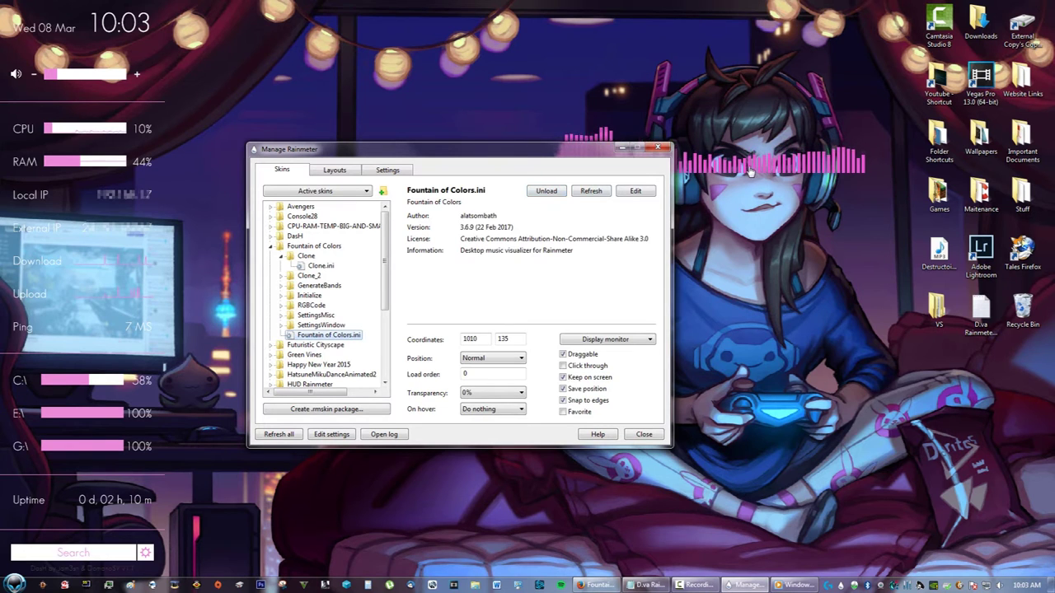
pyautogui.click(815, 174)
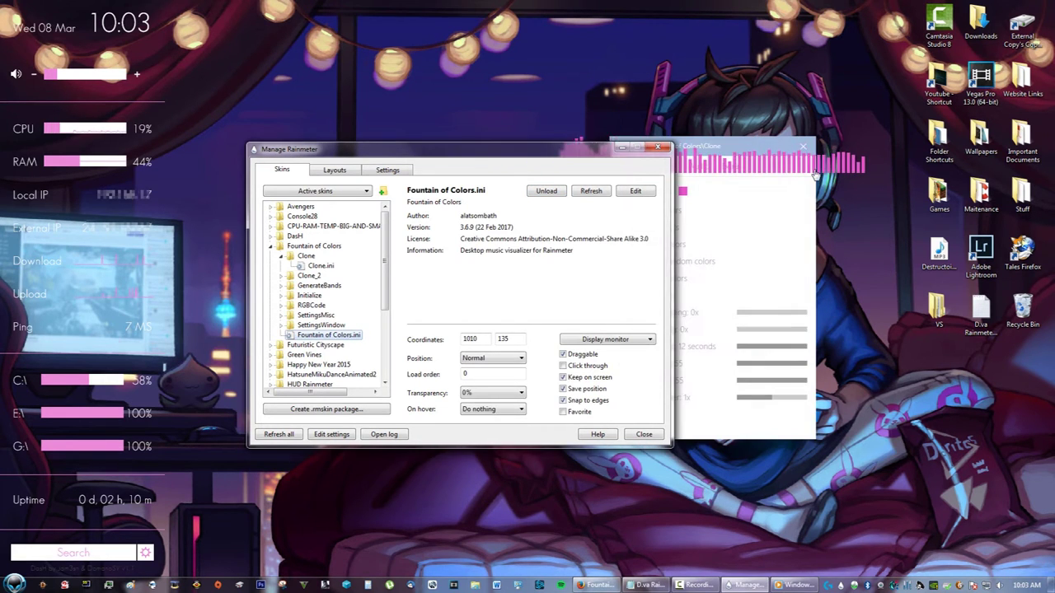
pyautogui.moveTo(576, 161); pyautogui.dragTo(426, 184)
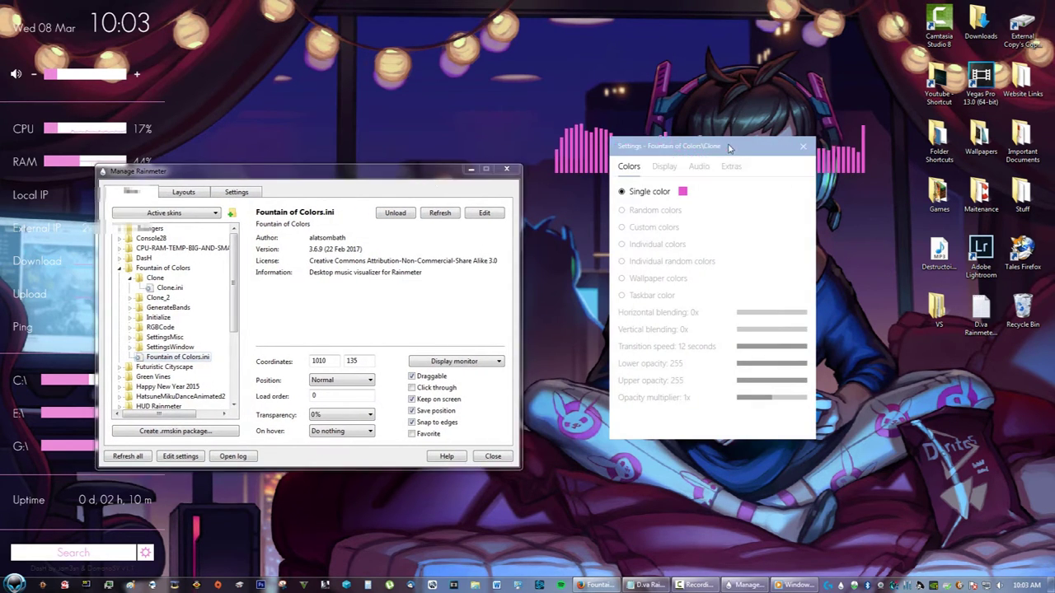
pyautogui.moveTo(728, 153); pyautogui.dragTo(732, 221)
pyautogui.click(667, 234)
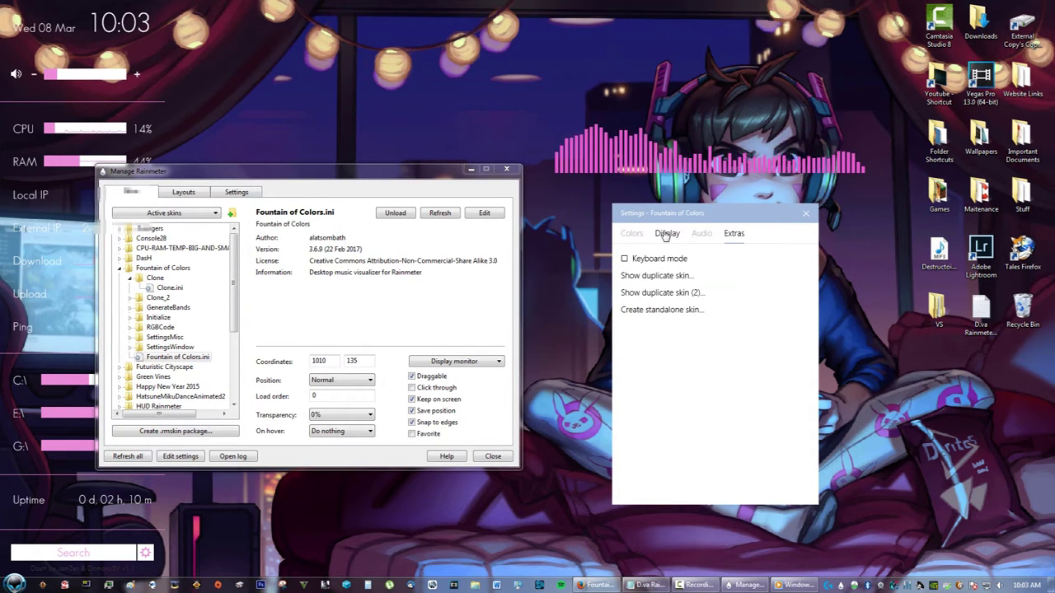
pyautogui.click(647, 586)
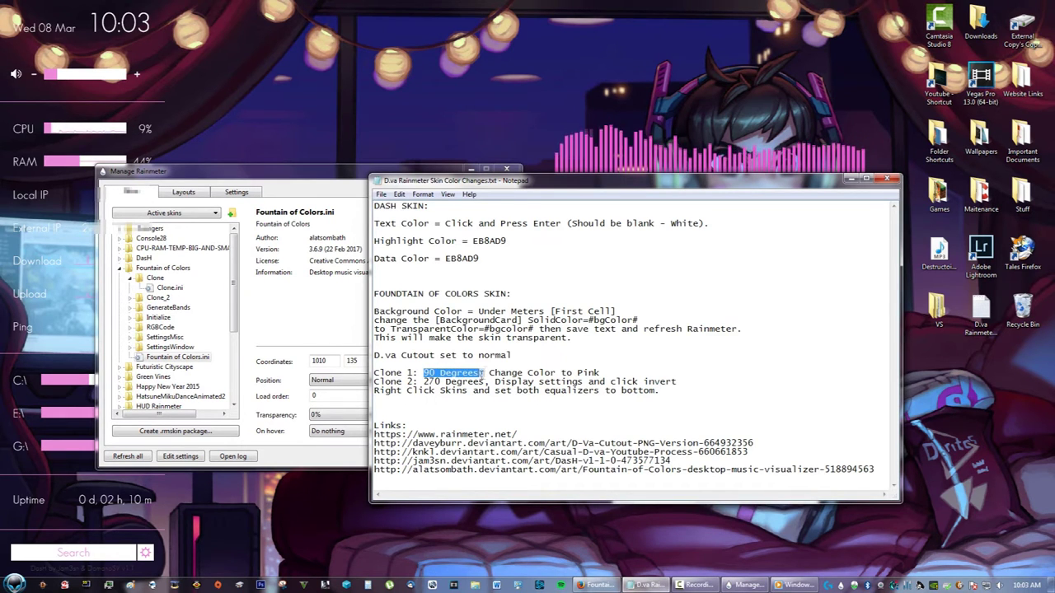
# Set the main Fountain of Colors visualizer's rotation angle to 90° and bring the notes back into view.
pyautogui.moveTo(593, 191); pyautogui.dragTo(633, 367)
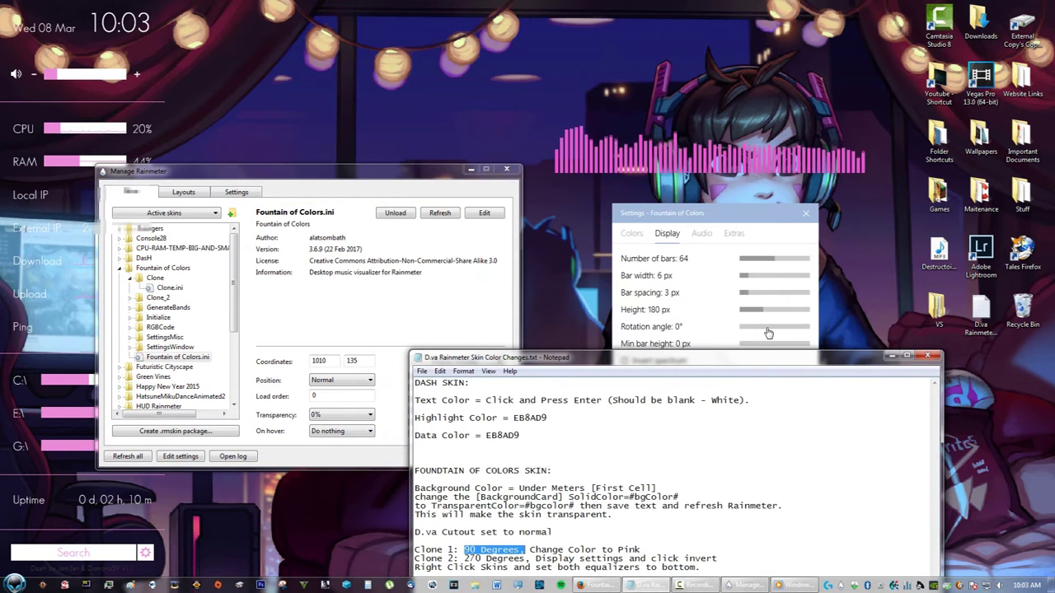
pyautogui.moveTo(768, 333); pyautogui.dragTo(756, 333)
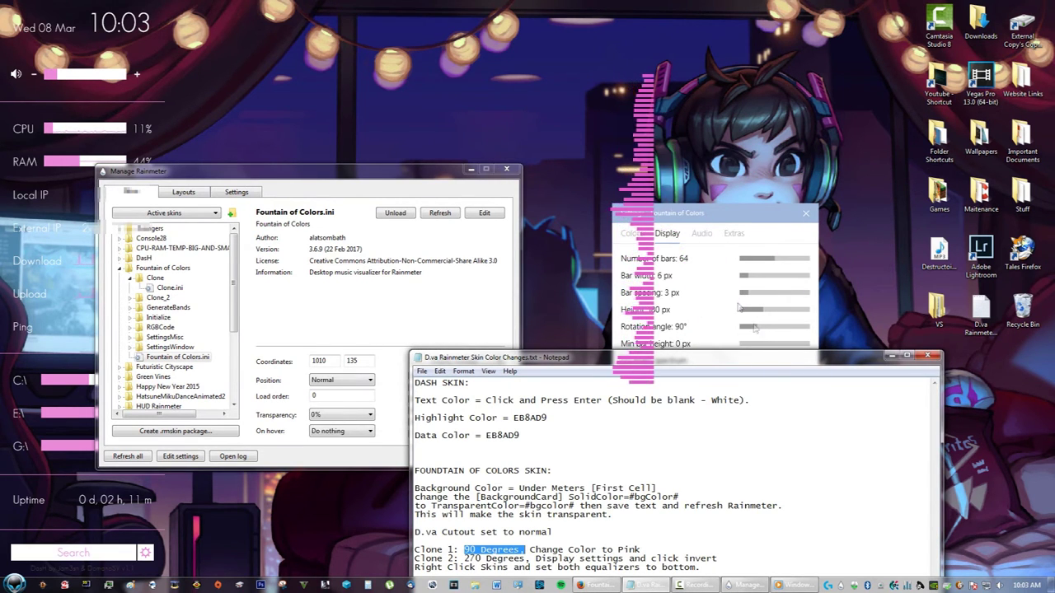
pyautogui.moveTo(662, 361); pyautogui.dragTo(637, 193)
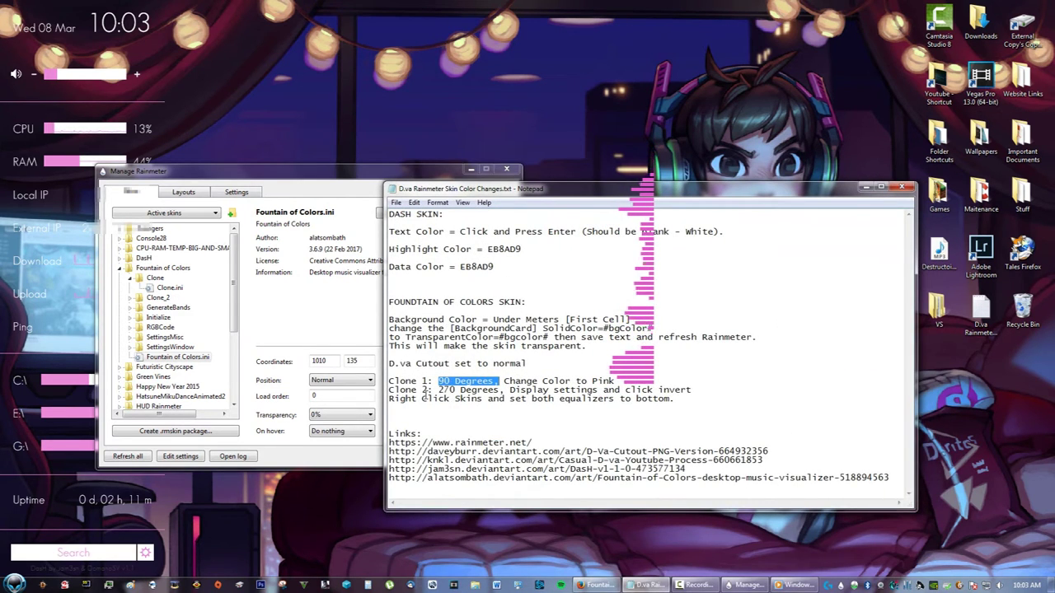
# Load Clone.ini from the Fountain of Colors Clone folder and set its rotation angle to 270°, following the notes.
pyautogui.click(160, 287)
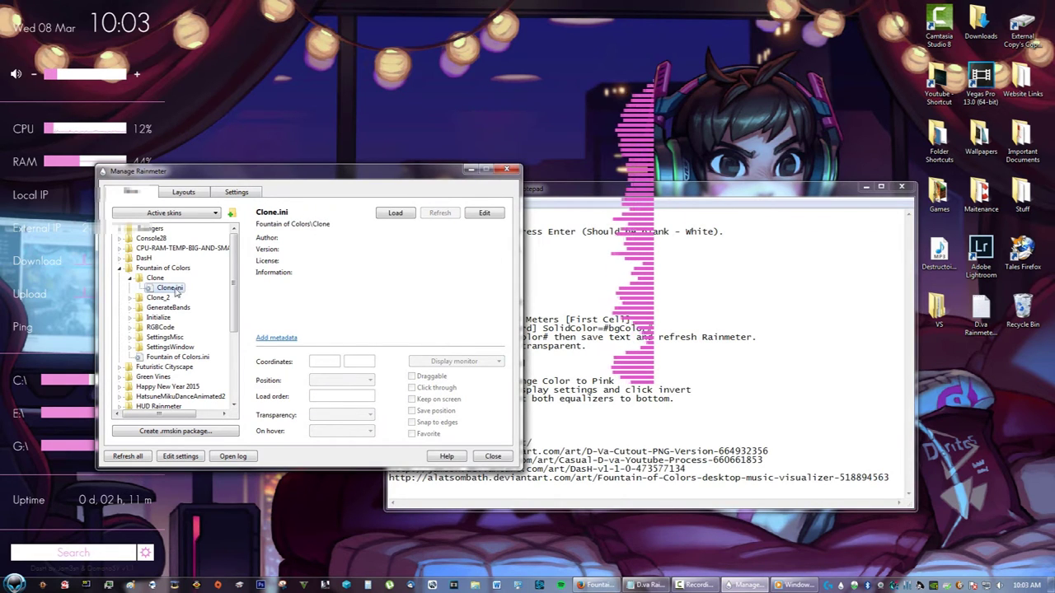
pyautogui.click(390, 215)
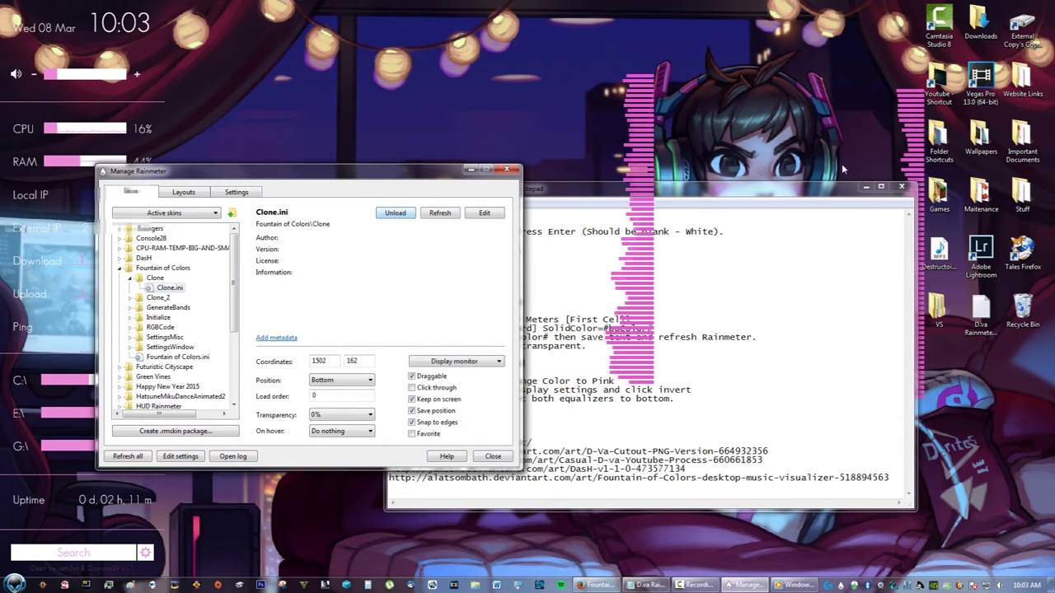
pyautogui.moveTo(778, 193); pyautogui.dragTo(786, 213)
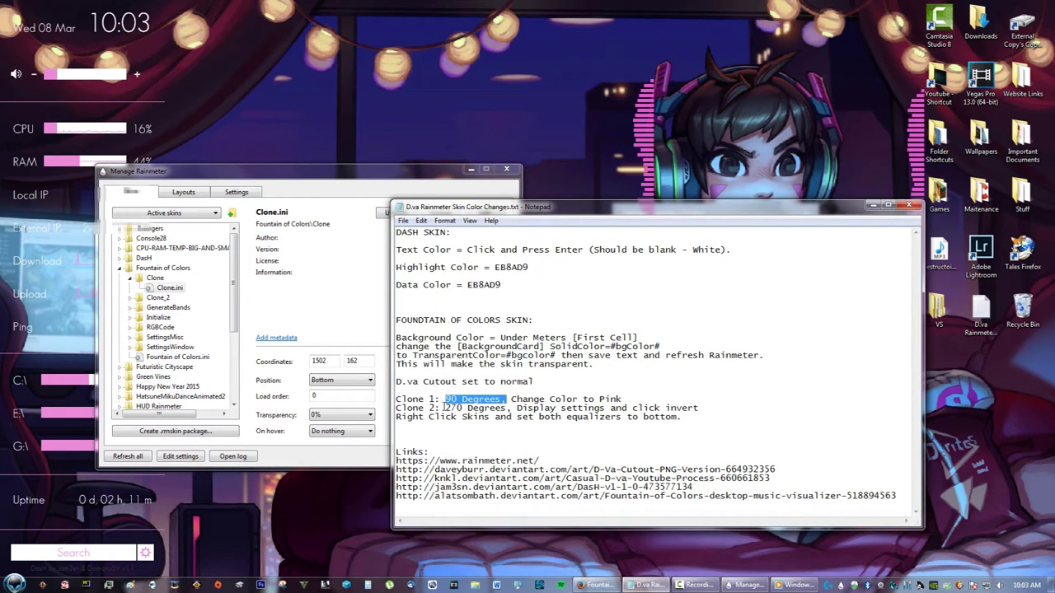
pyautogui.click(872, 204)
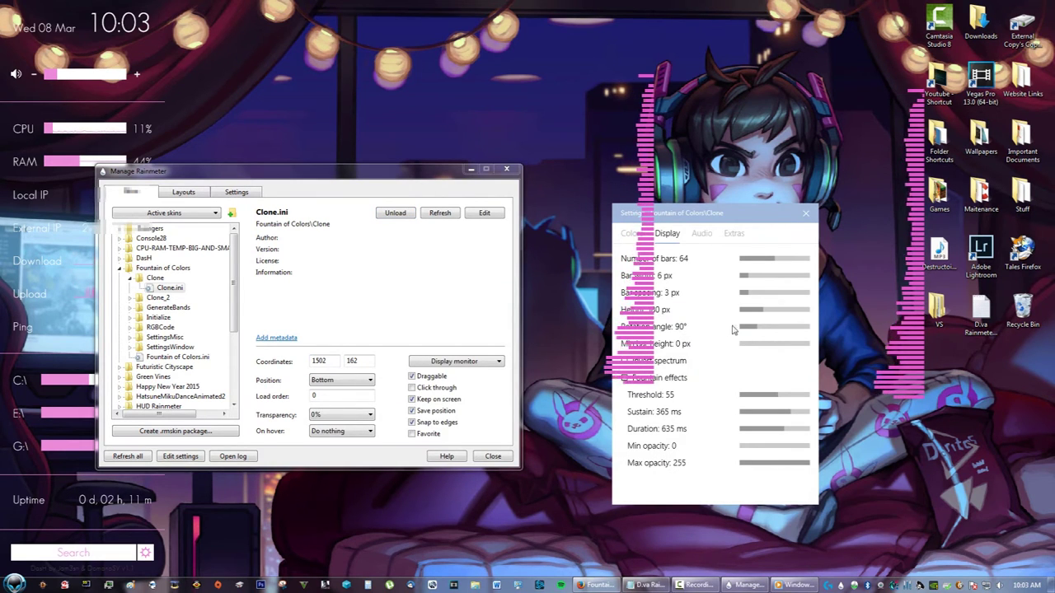
pyautogui.click(765, 328)
pyautogui.moveTo(766, 331); pyautogui.dragTo(792, 331)
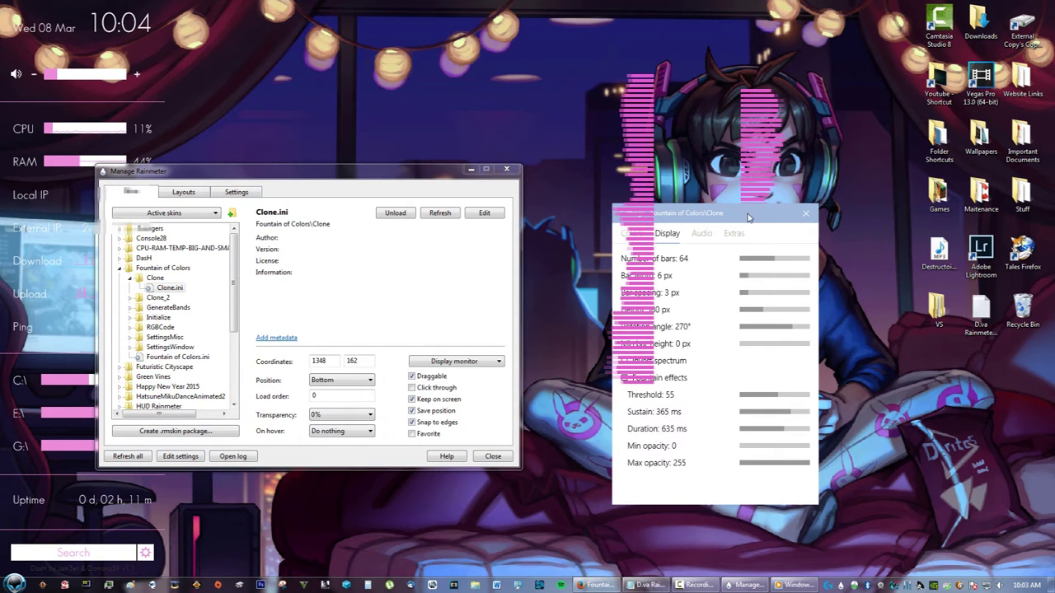
# Position the clone visualizer on the opposite side of D.Va at coordinates 1514, 136, close its settings, and pause and minimize the music player.
pyautogui.moveTo(736, 212); pyautogui.dragTo(505, 169)
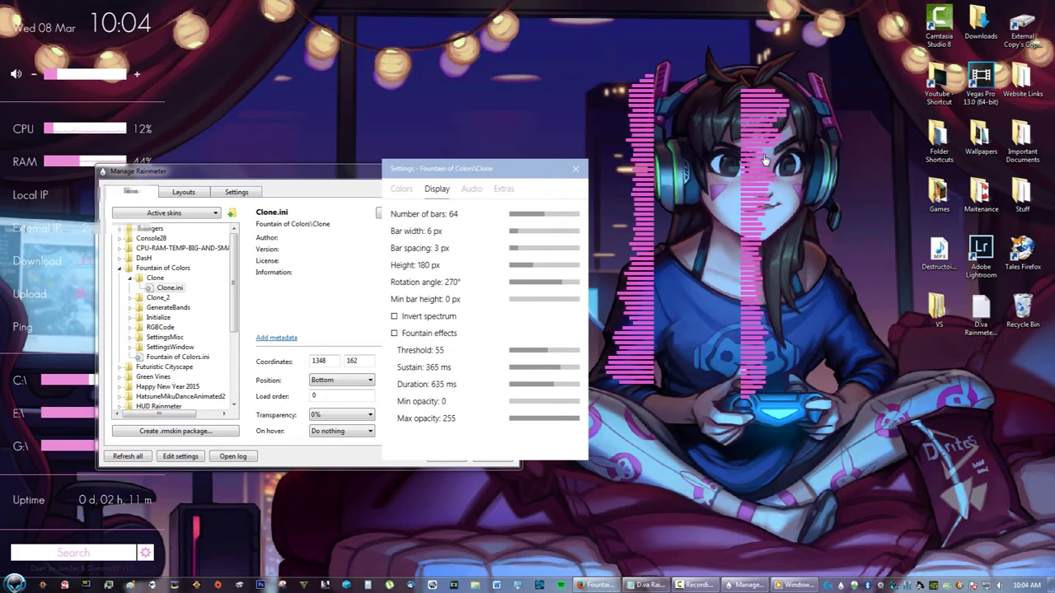
pyautogui.moveTo(762, 152); pyautogui.dragTo(852, 147)
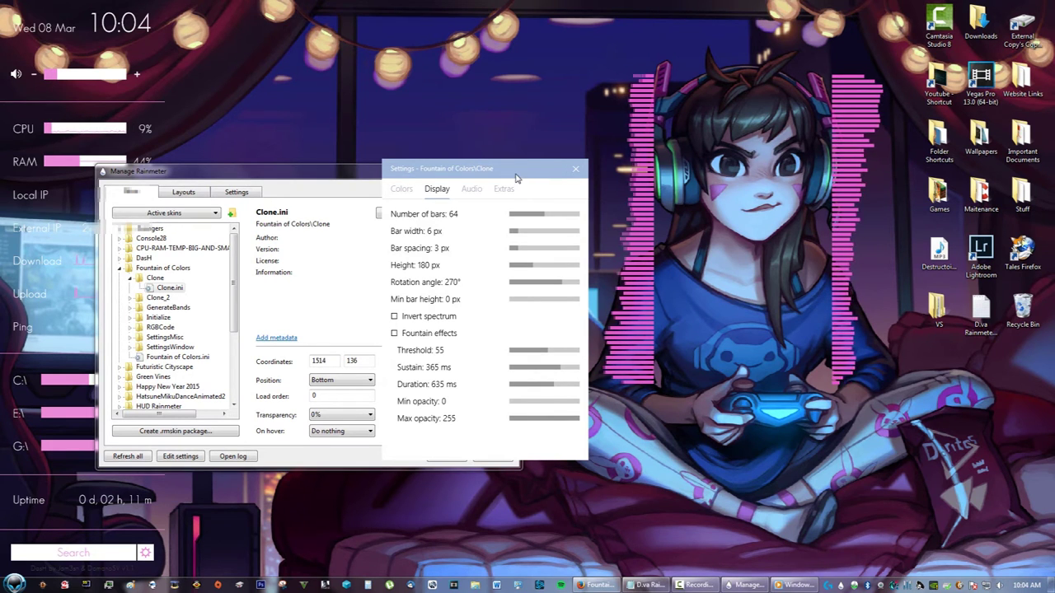
pyautogui.click(575, 170)
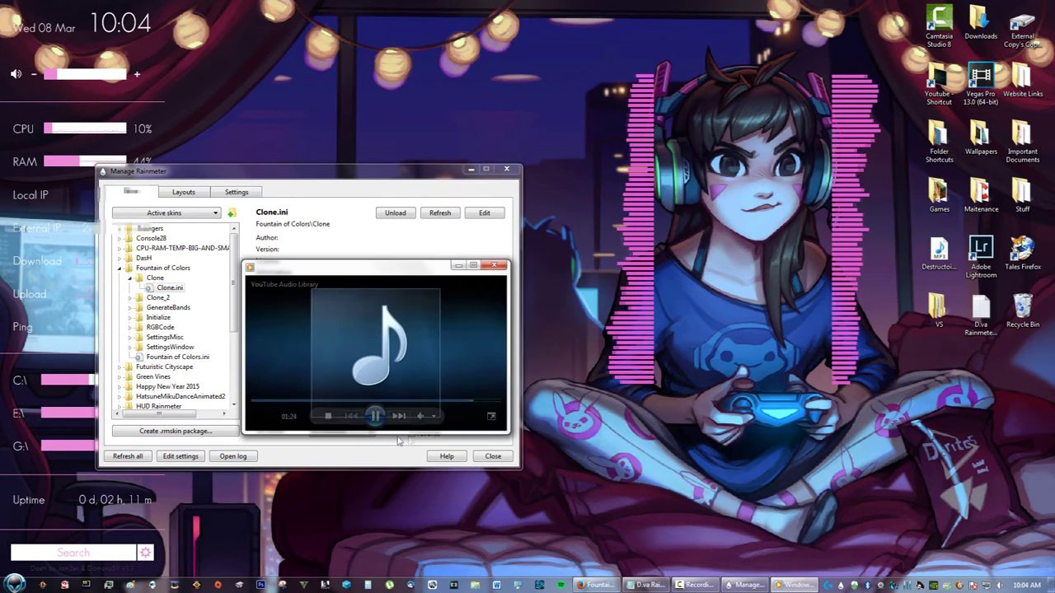
pyautogui.click(375, 416)
pyautogui.click(459, 265)
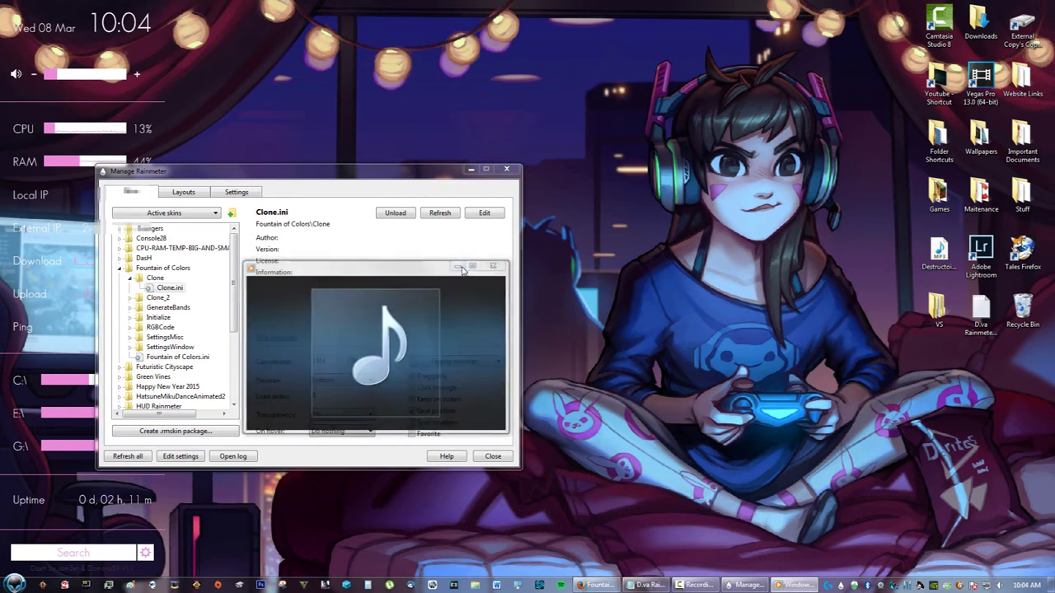
# Create a folder named D.va Cutout inside the Fountain of Colors skin folder and open it.
pyautogui.moveTo(417, 174); pyautogui.dragTo(468, 93)
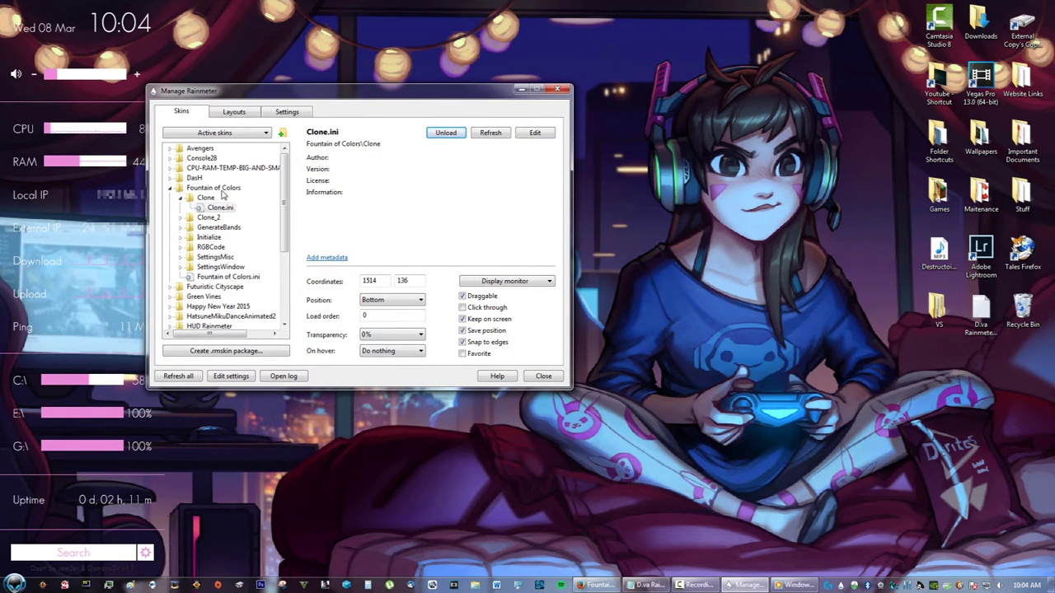
pyautogui.rightClick(222, 191)
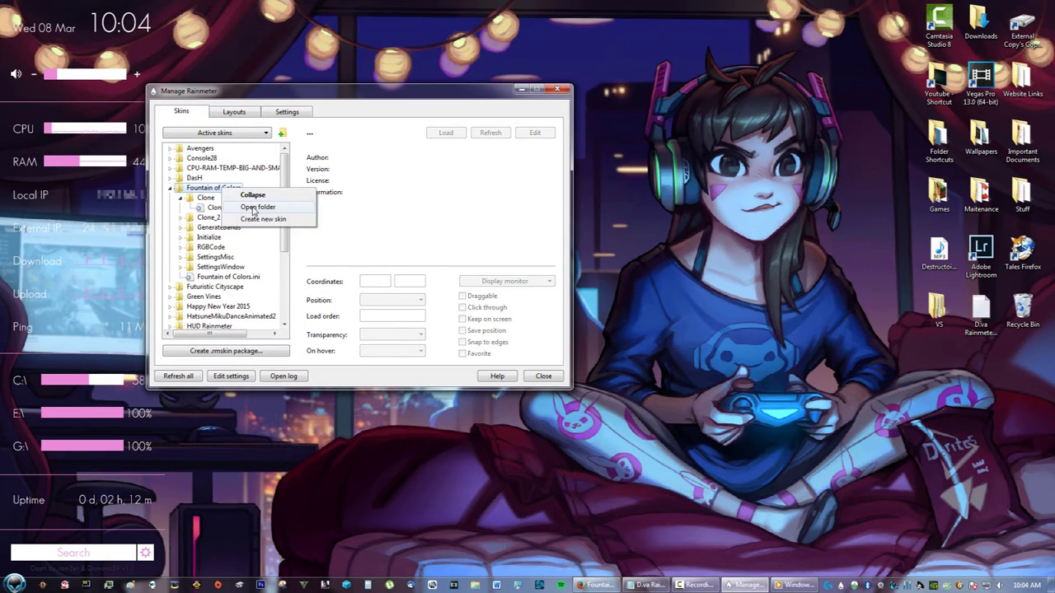
pyautogui.click(255, 207)
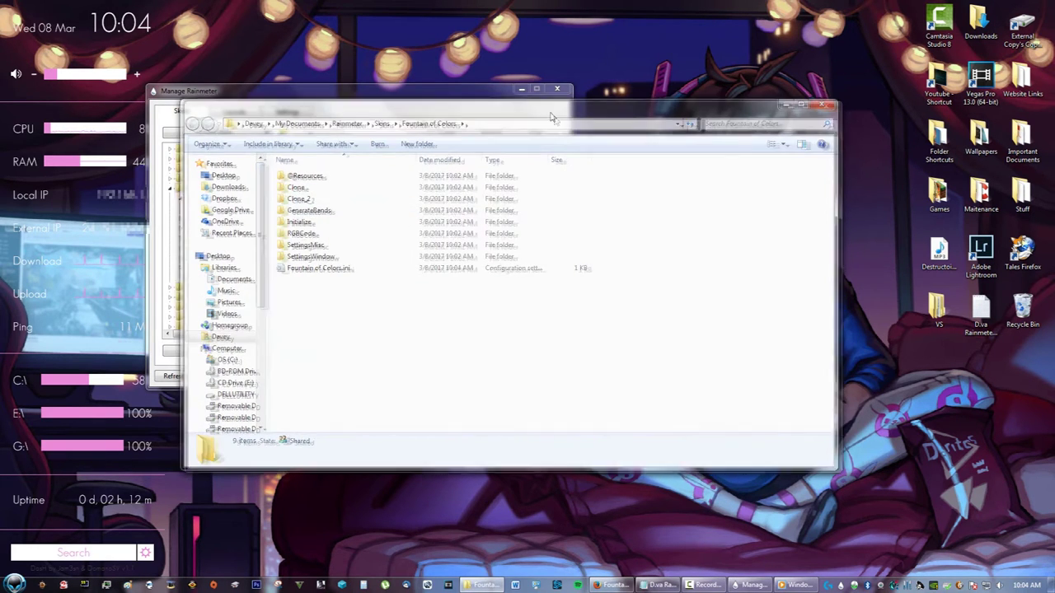
pyautogui.rightClick(470, 300)
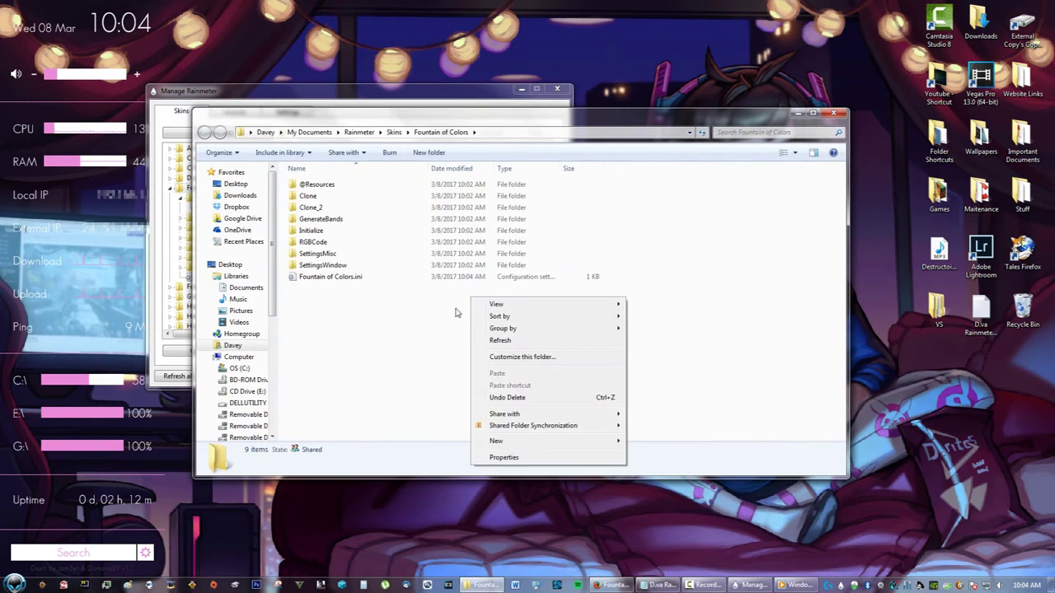
pyautogui.click(521, 441)
pyautogui.click(749, 281)
pyautogui.write('D.va Cutout')
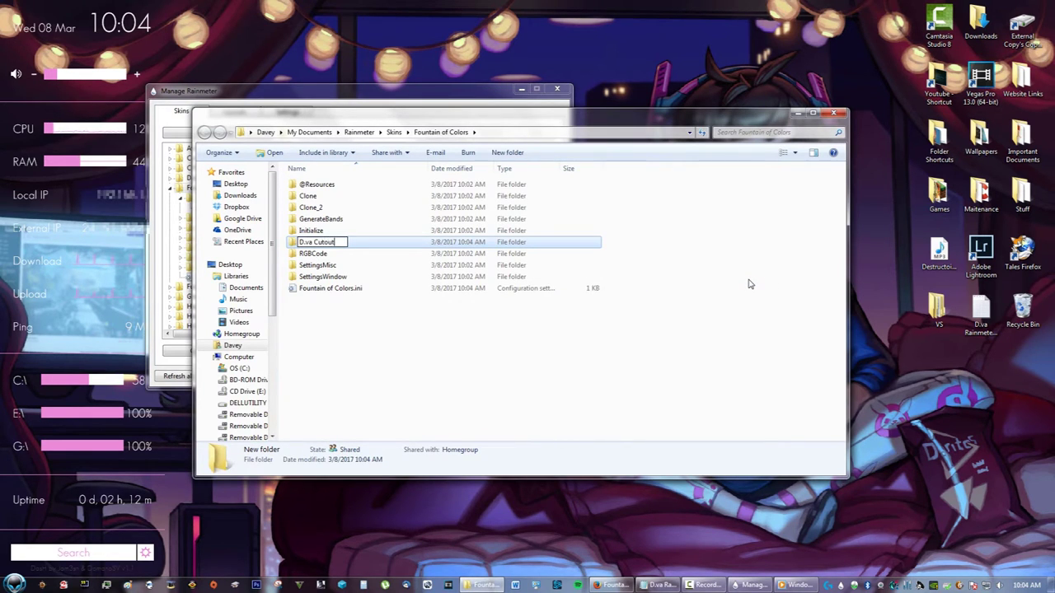
pyautogui.press('Return')
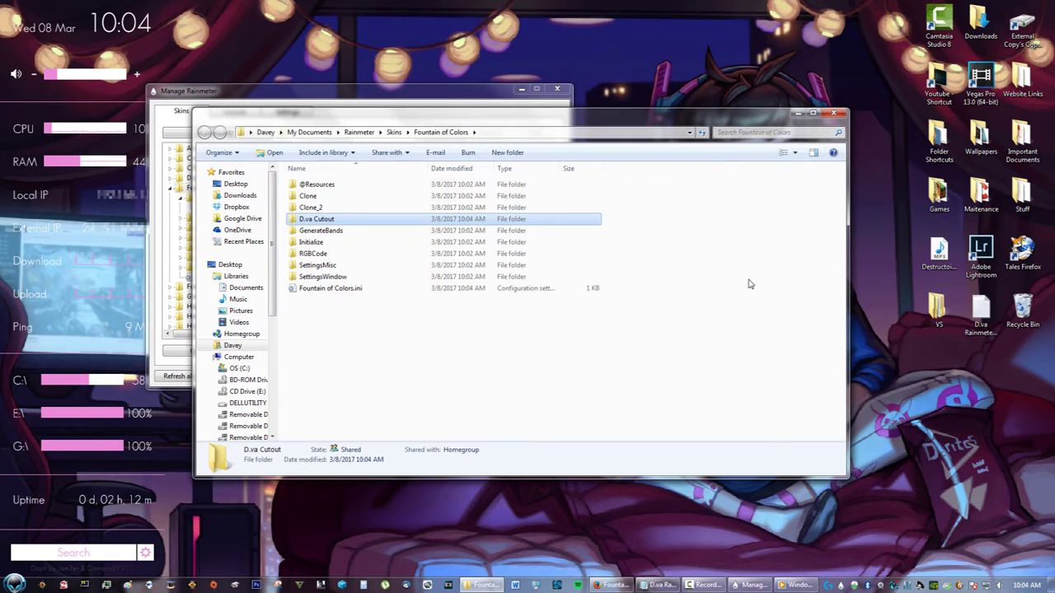
pyautogui.press('Return')
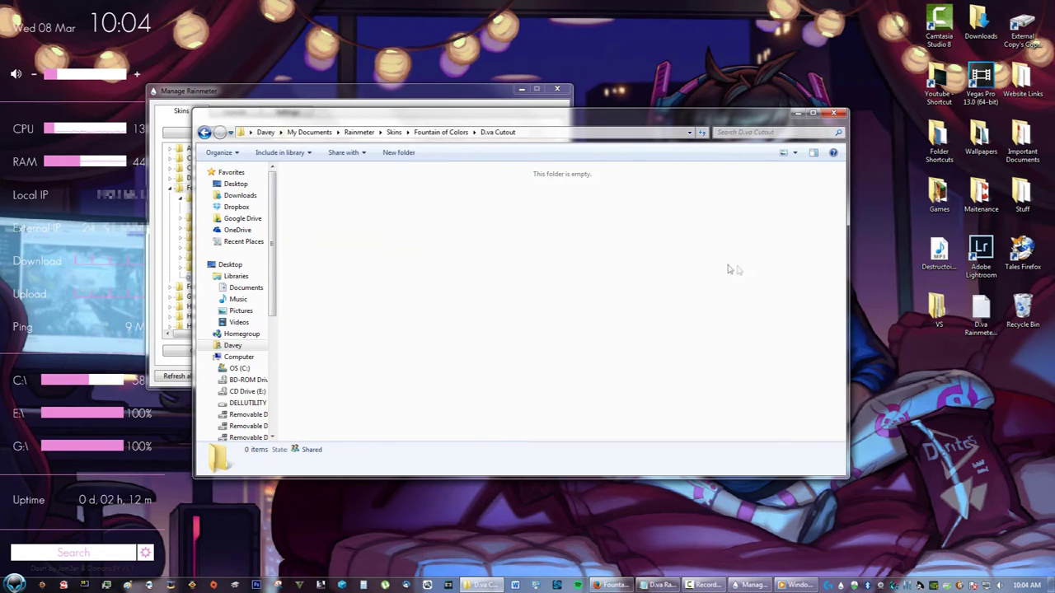
# Review where the D.va Cutout folder sits within the Rainmeter Skins folders, and return to its window.
pyautogui.click(482, 94)
pyautogui.rightClick(214, 192)
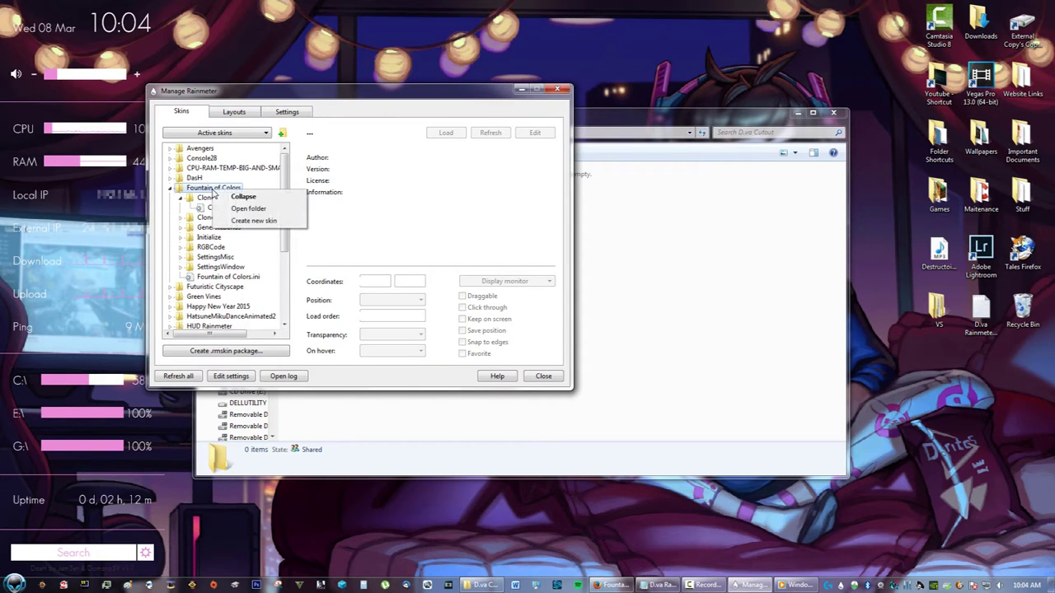
pyautogui.click(239, 208)
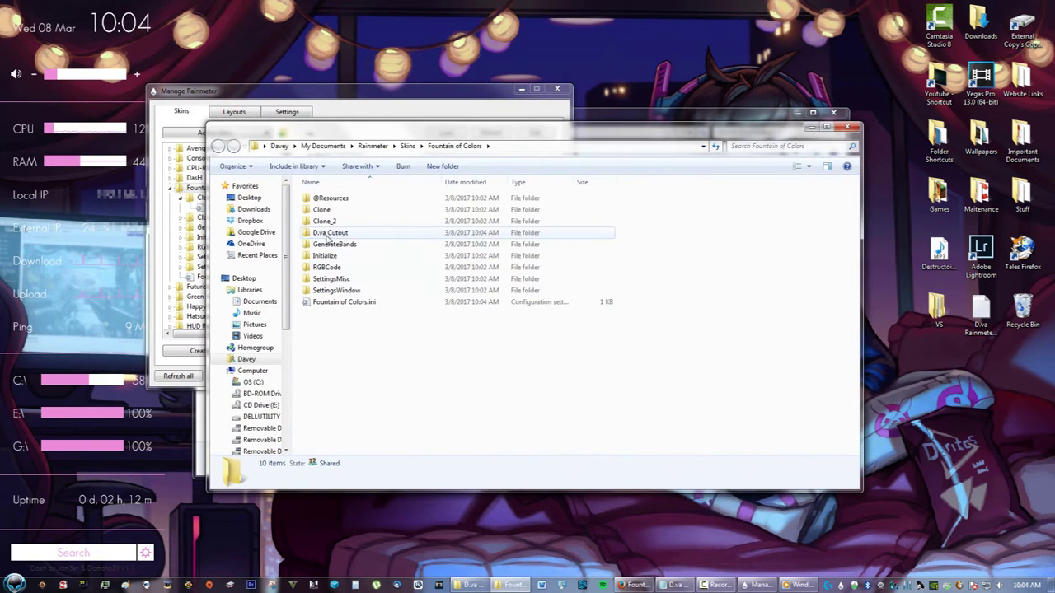
pyautogui.click(407, 146)
pyautogui.doubleClick(346, 256)
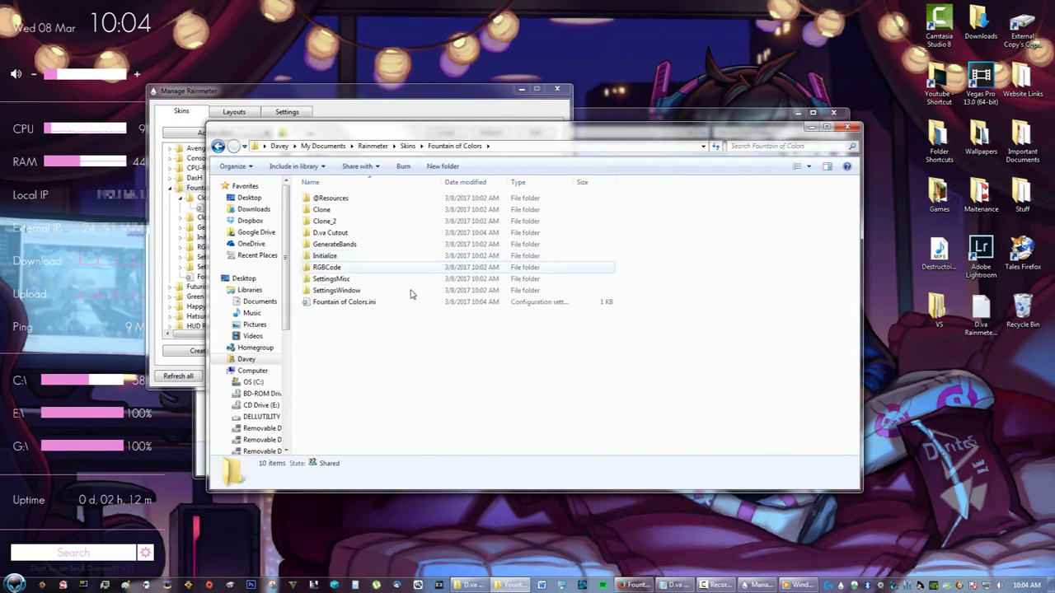
pyautogui.click(813, 128)
pyautogui.click(752, 111)
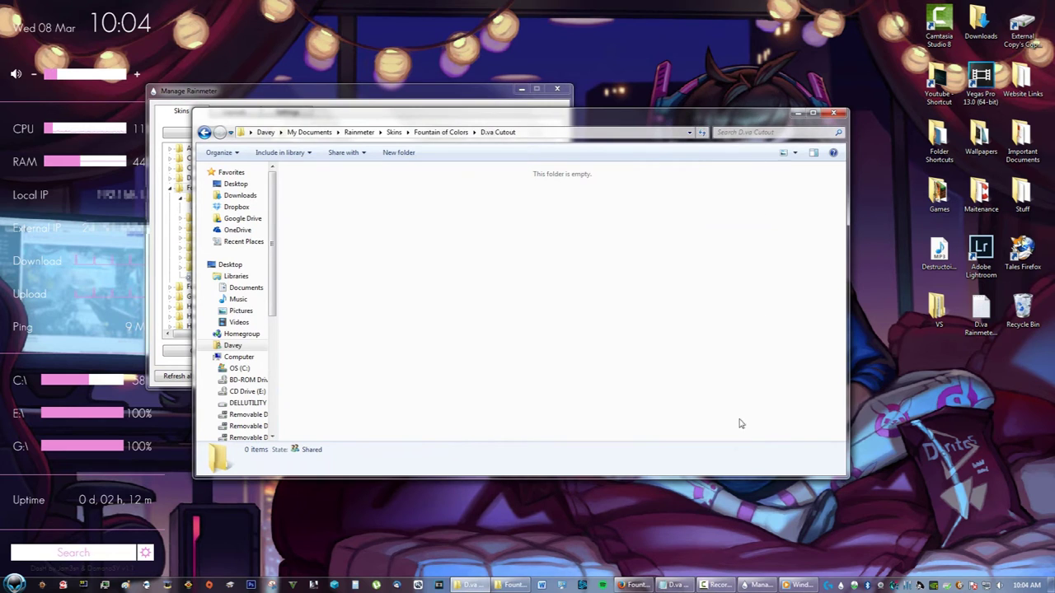
# Switch to Firefox and open the full-size image from the D.Va Cutout PNG Version page on DeviantArt.
pyautogui.click(635, 585)
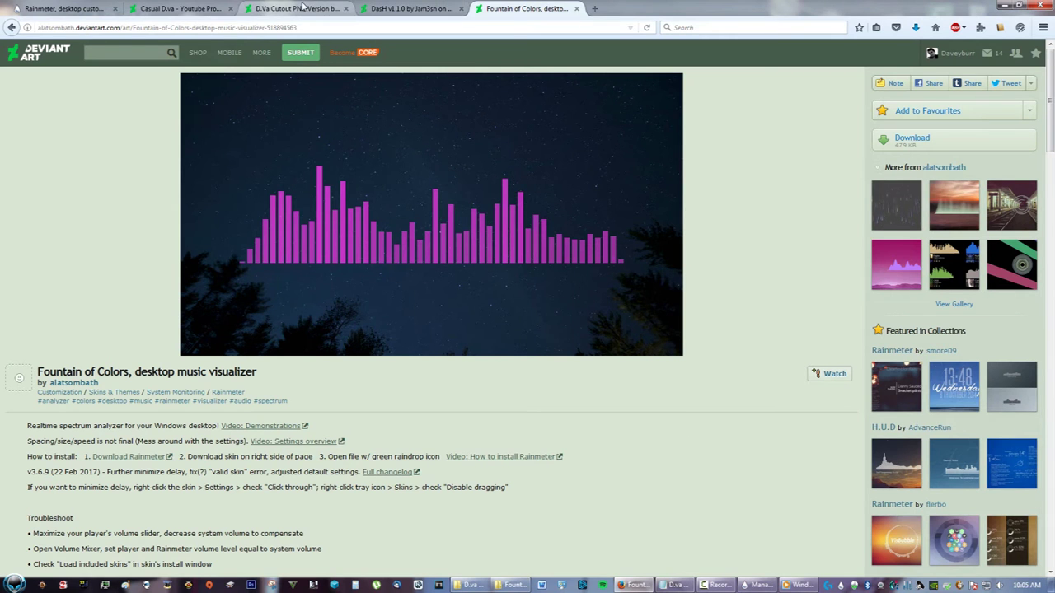
pyautogui.click(304, 8)
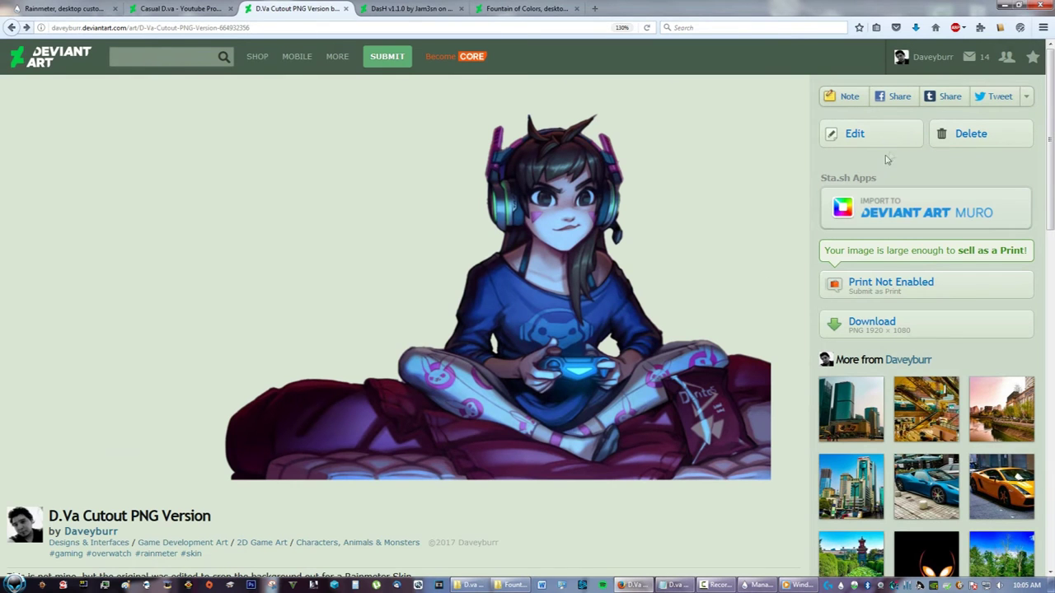
pyautogui.click(867, 334)
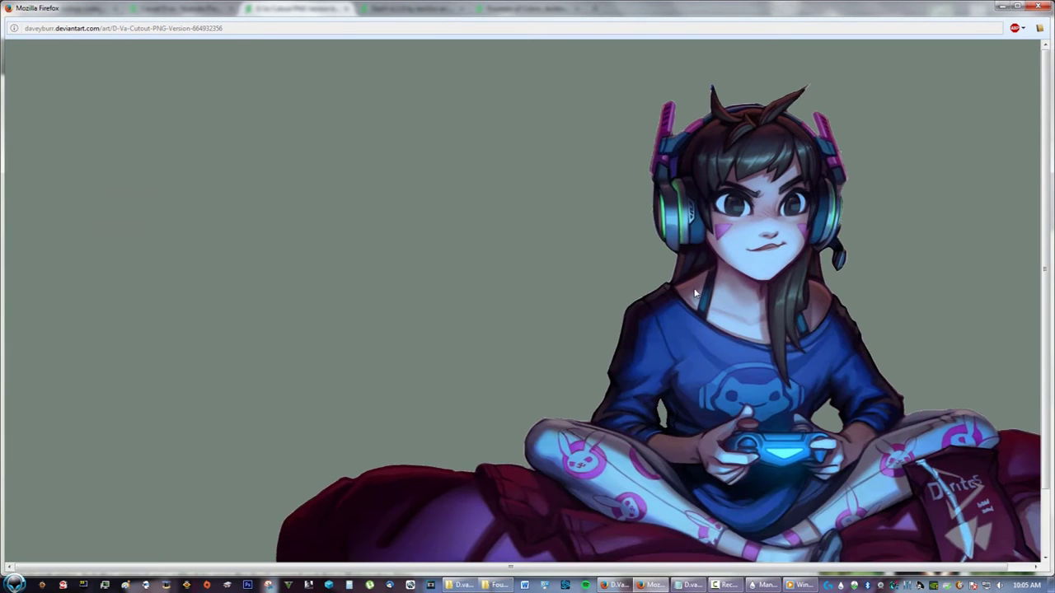
# Save the D.Va cutout image to the Desktop as dvacutout in PNG format and minimize the browser.
pyautogui.rightClick(695, 293)
pyautogui.click(730, 336)
pyautogui.click(45, 93)
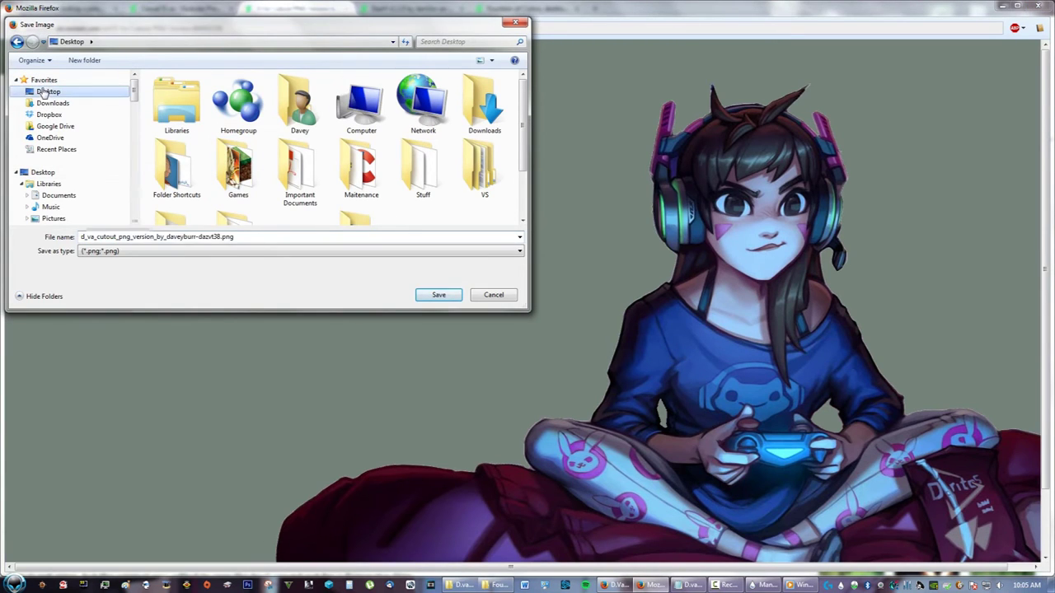
pyautogui.click(155, 237)
pyautogui.write('dvacutout')
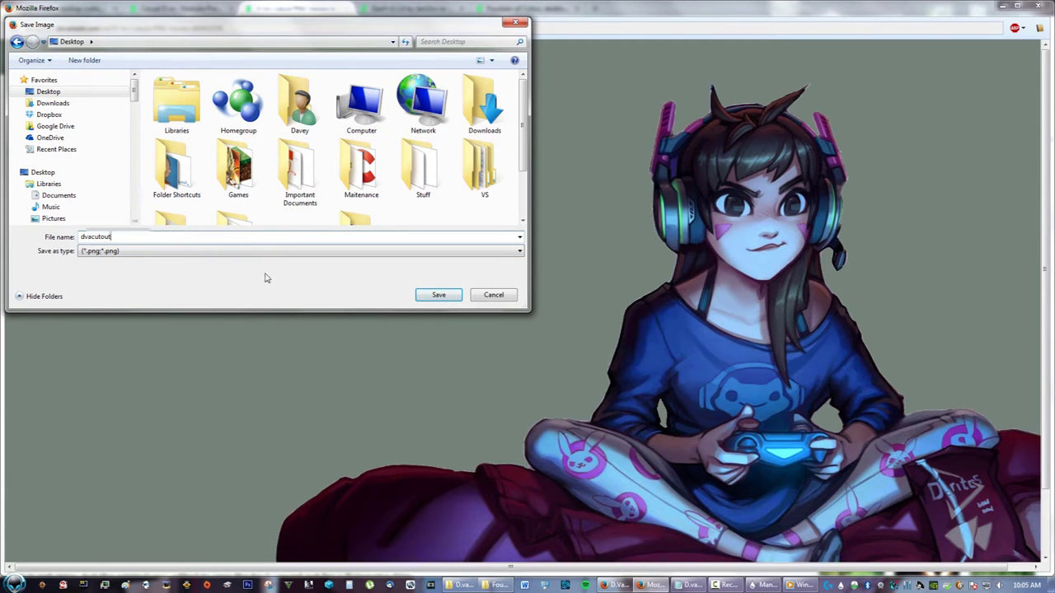
pyautogui.click(439, 295)
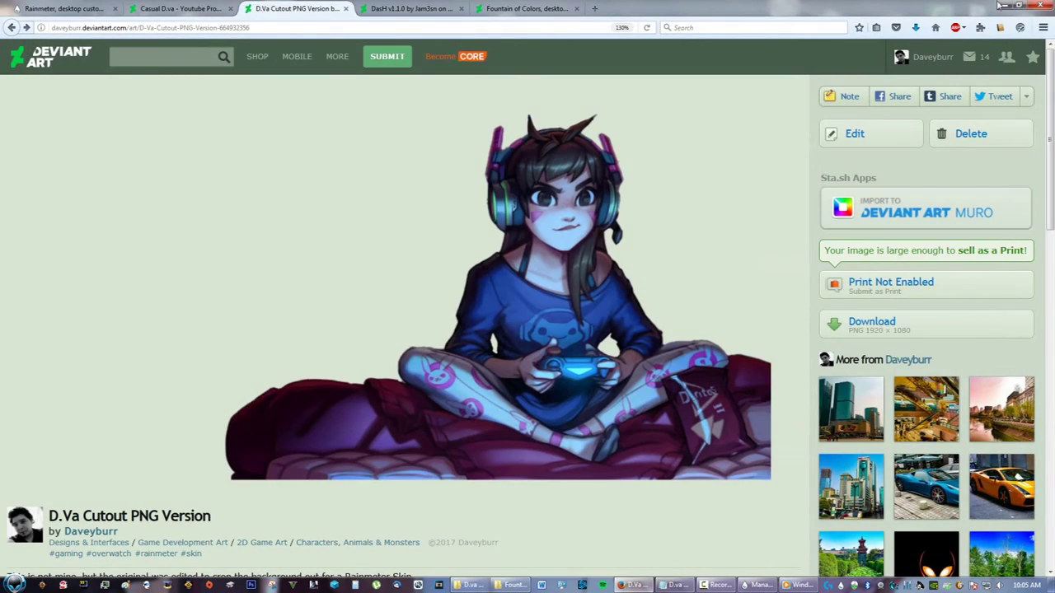
pyautogui.click(1002, 7)
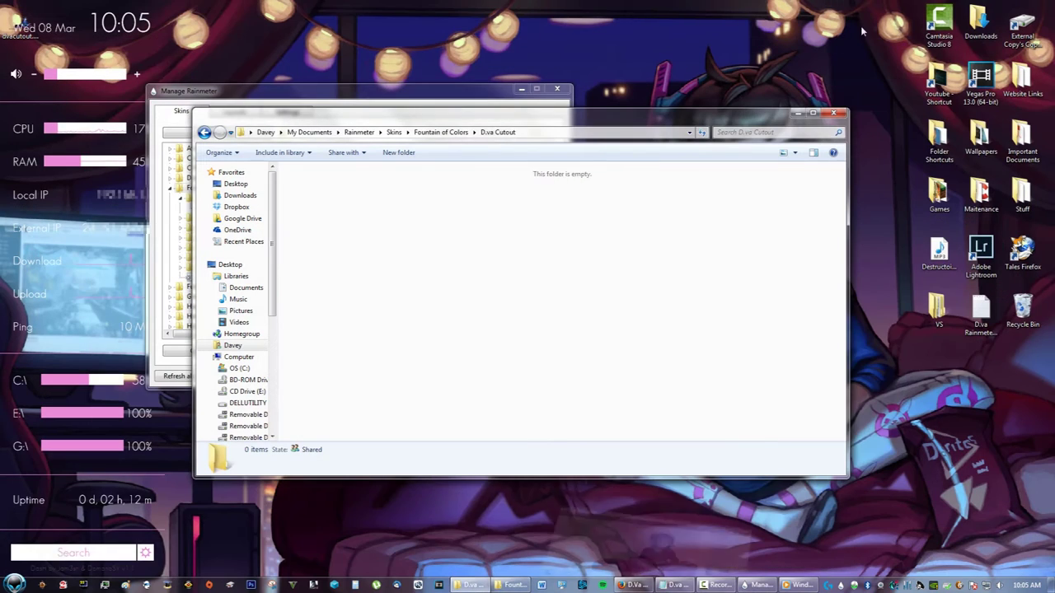
# Move the dvacutout.png file from the desktop into the D.va Cutout folder under Fountain of Colors.
pyautogui.moveTo(774, 124); pyautogui.dragTo(773, 171)
pyautogui.click(443, 179)
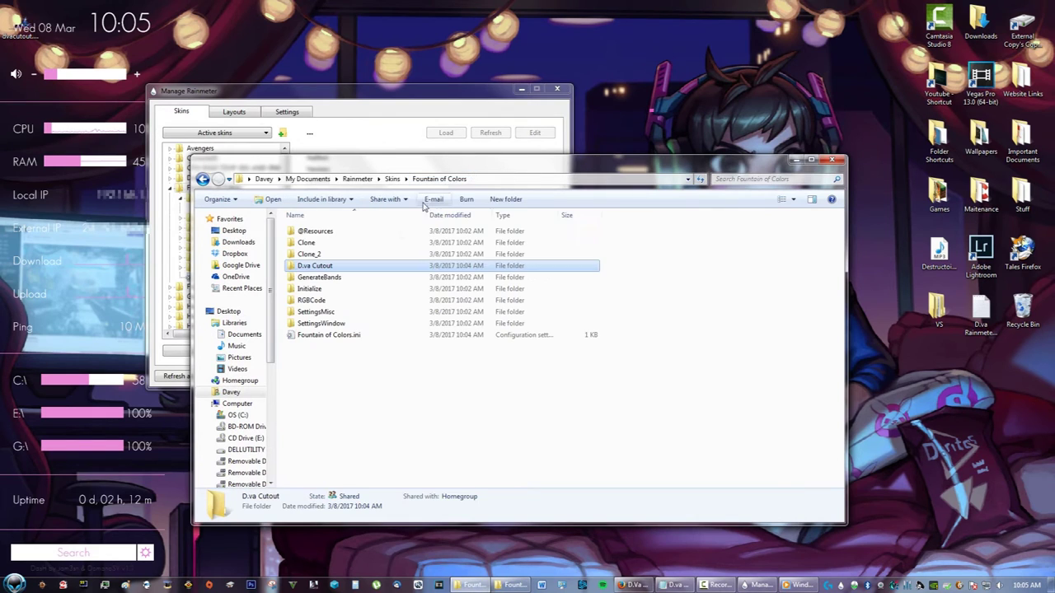
pyautogui.doubleClick(346, 270)
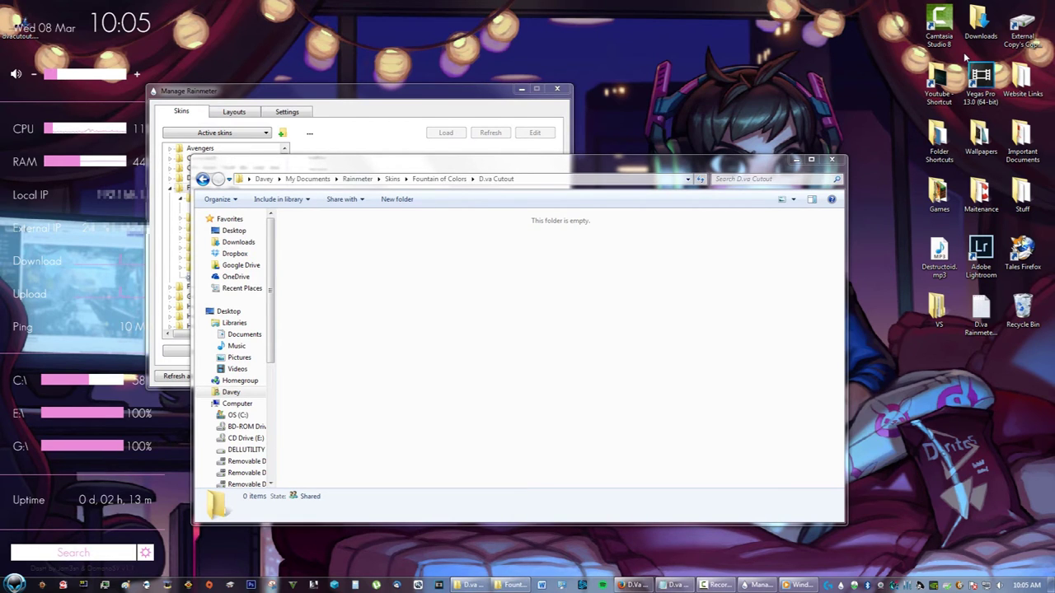
pyautogui.moveTo(9, 25); pyautogui.dragTo(486, 331)
pyautogui.click(462, 331)
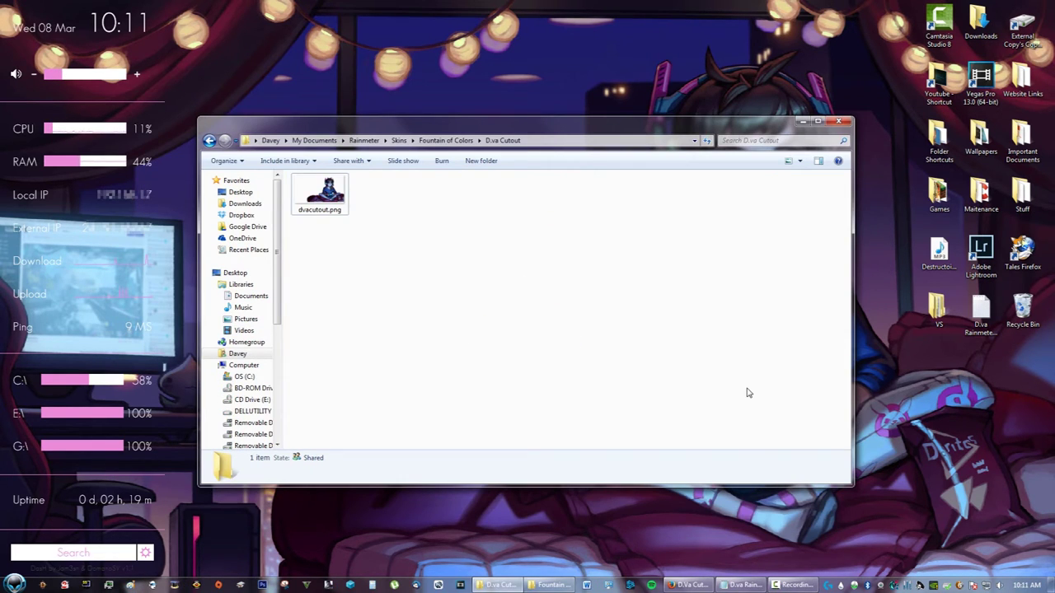
# Find Notepad among the installed programs and open a blank document in it.
pyautogui.click(15, 584)
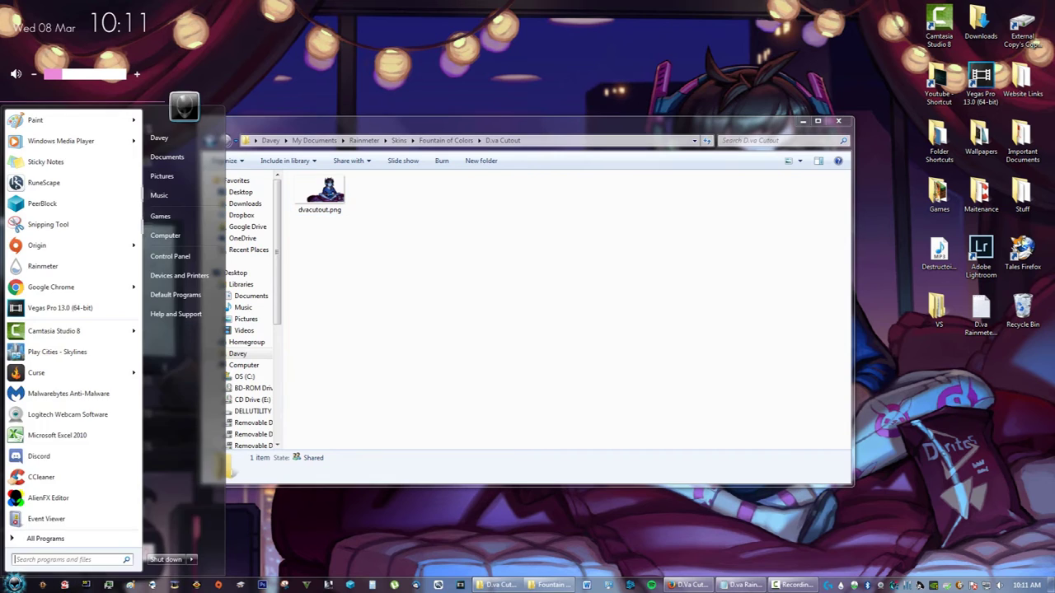
pyautogui.write('notep')
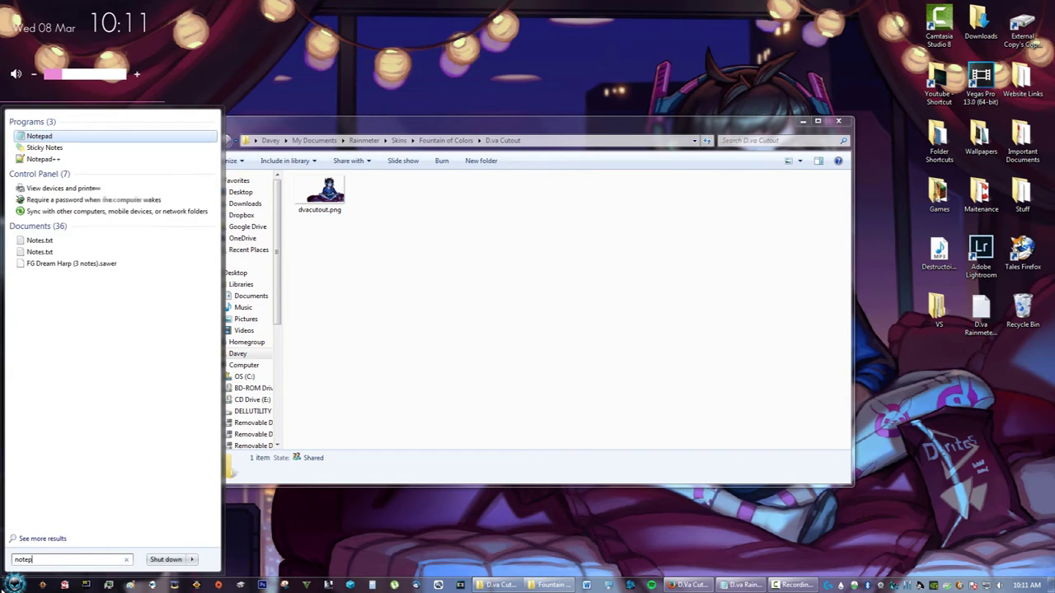
pyautogui.write('ad')
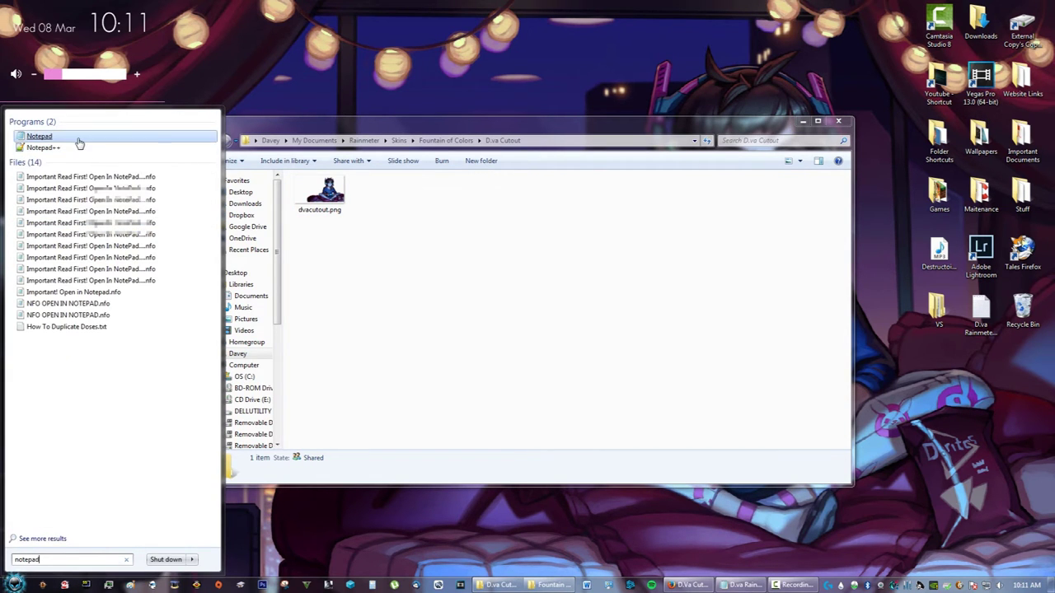
pyautogui.click(78, 139)
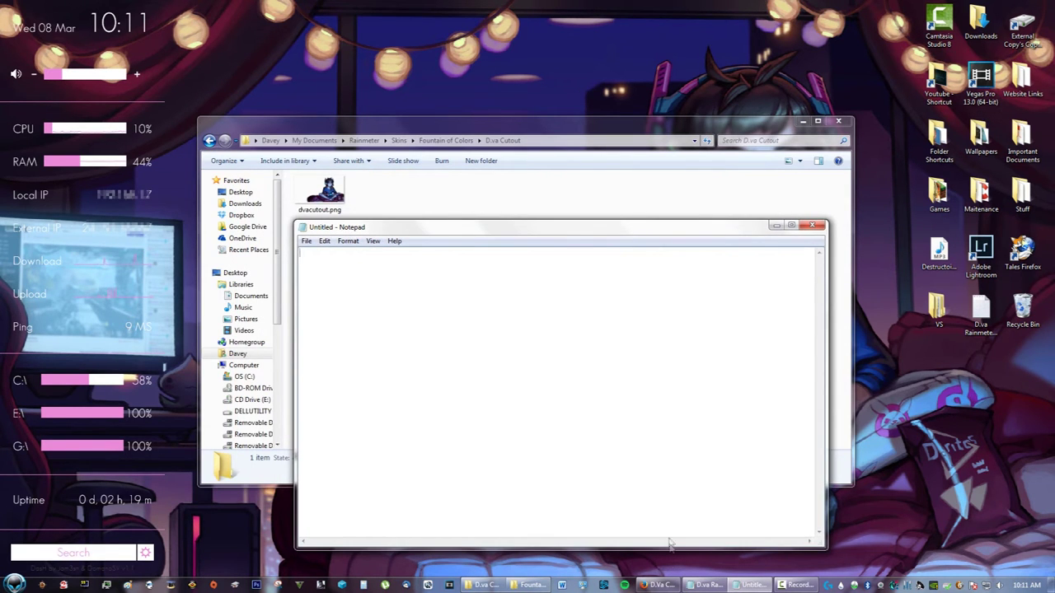
# Copy the dvacutout .ini code from the comment on the D.Va Cutout PNG Version page in Firefox into the blank Notepad document.
pyautogui.click(659, 585)
pyautogui.scroll(2, 356, 288)
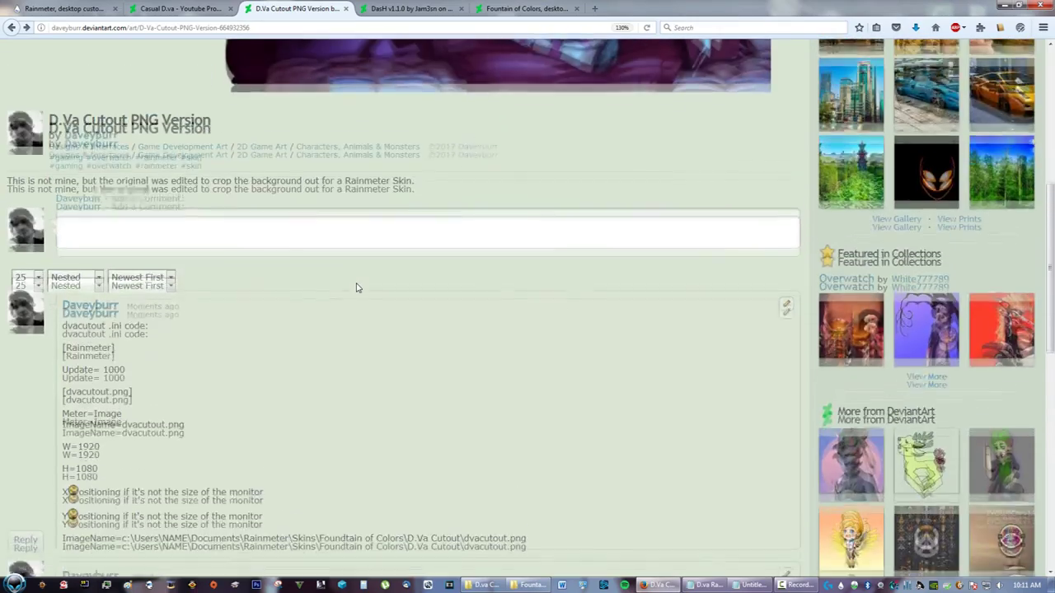
pyautogui.scroll(3, 356, 288)
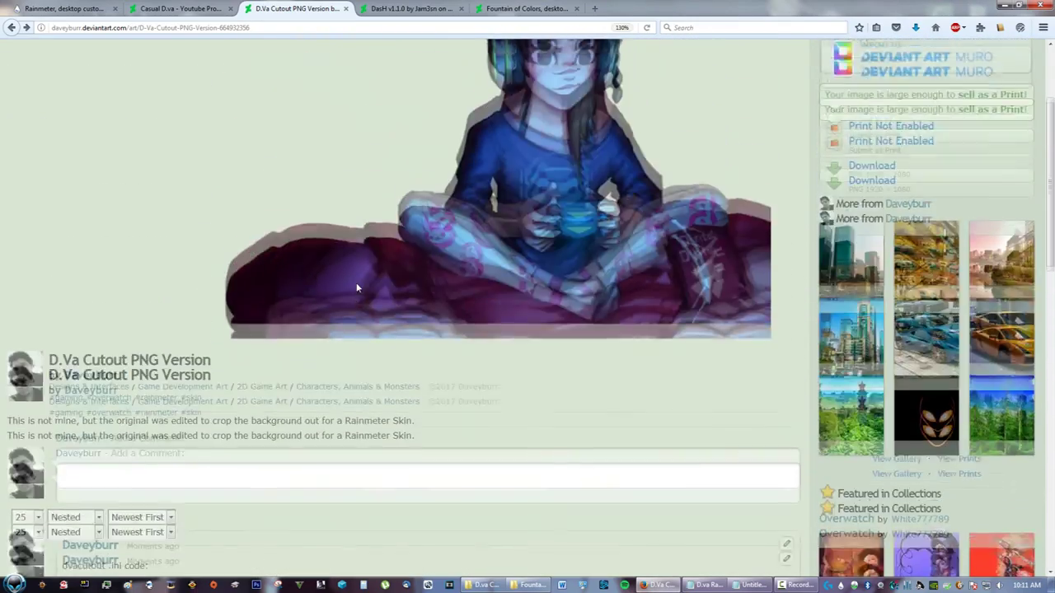
pyautogui.scroll(-5, 356, 288)
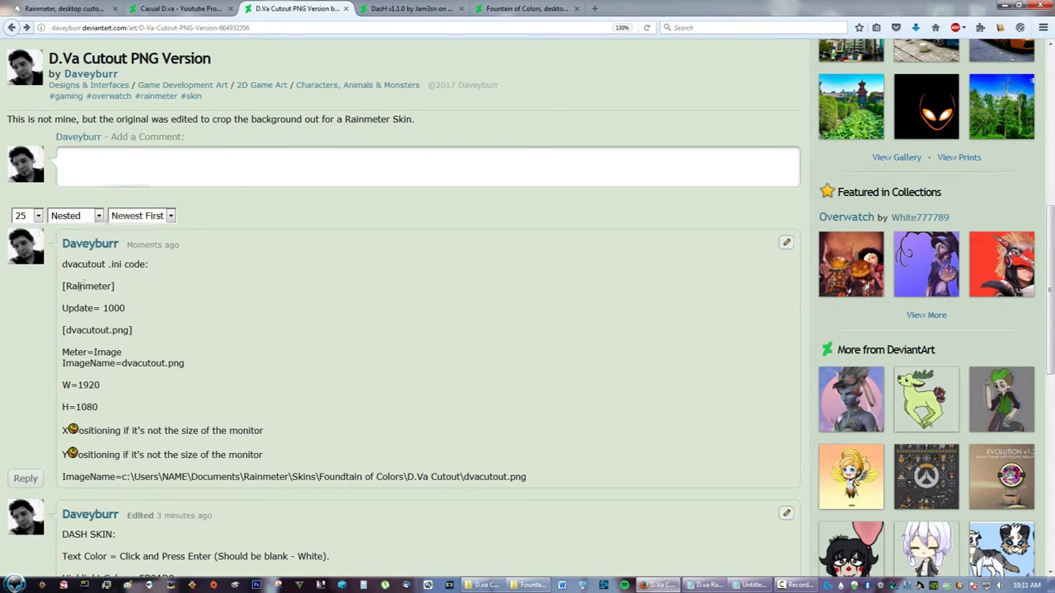
pyautogui.moveTo(63, 286); pyautogui.dragTo(524, 478)
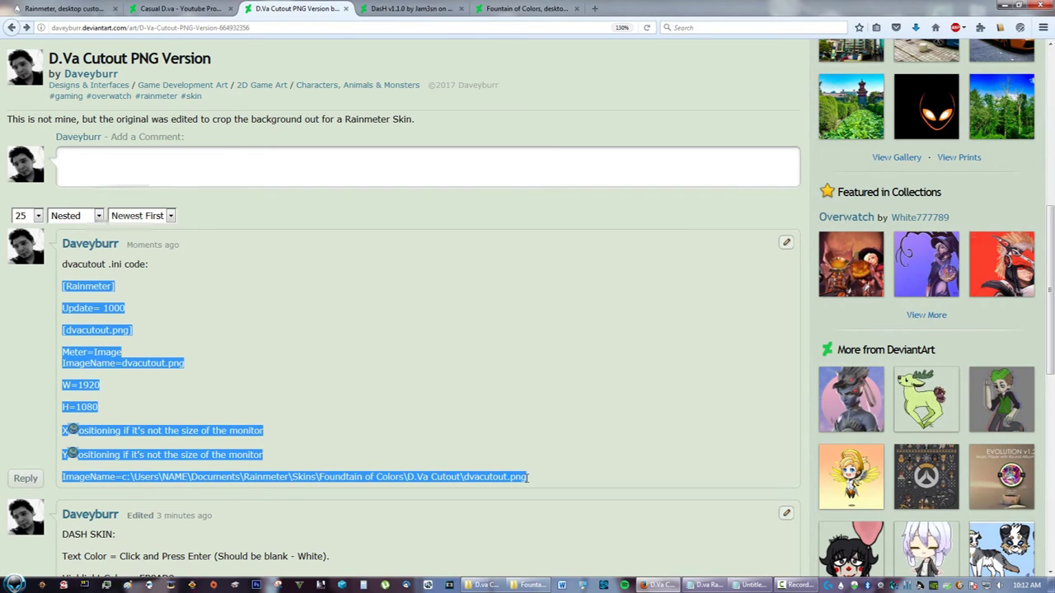
pyautogui.click(750, 584)
pyautogui.write("[Rainmeter]  Update= 1000  [dvacutout.png]  Meter=Image ImageName=dvacutout.png  W=1920  H=1080  X=positioning if it's not the size of the monitor  Y=positioning if it's not the size of the monitor  ImageName=c:\\Users\\NAME\\Documents\\Rainmeter\\Skins\\Foundtain of Colors\\D.Va Cutout\\dvacutout.png")
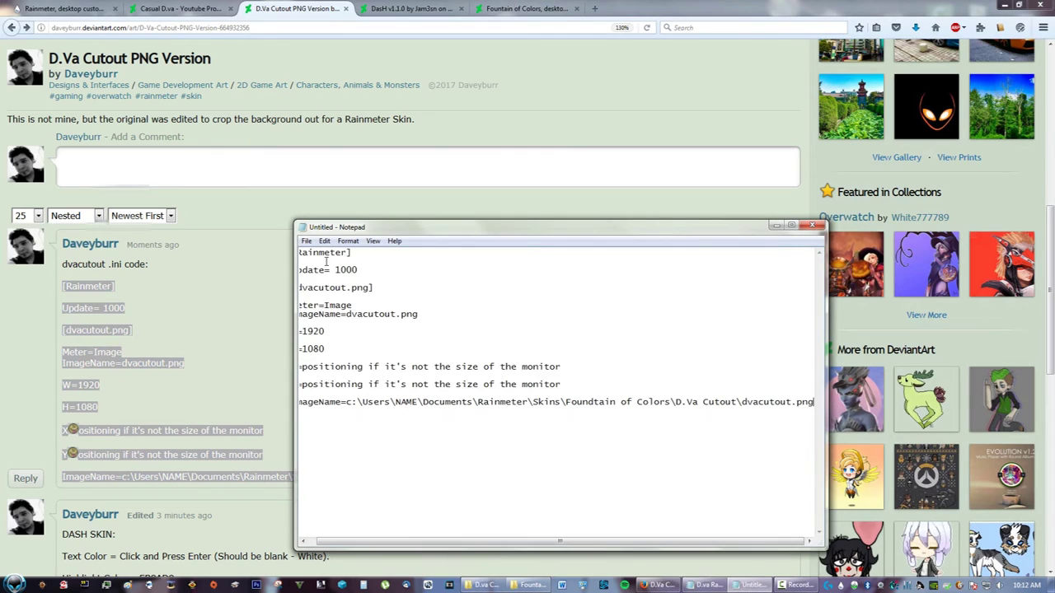
# Save the Notepad document to the Desktop as dvacutout.ini and close it.
pyautogui.click(307, 241)
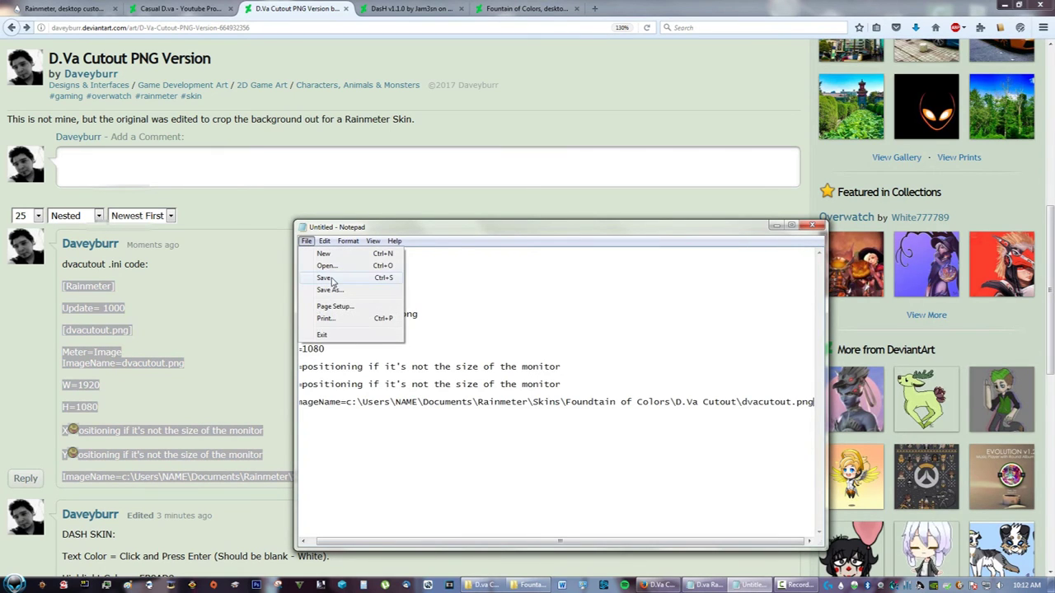
pyautogui.click(330, 280)
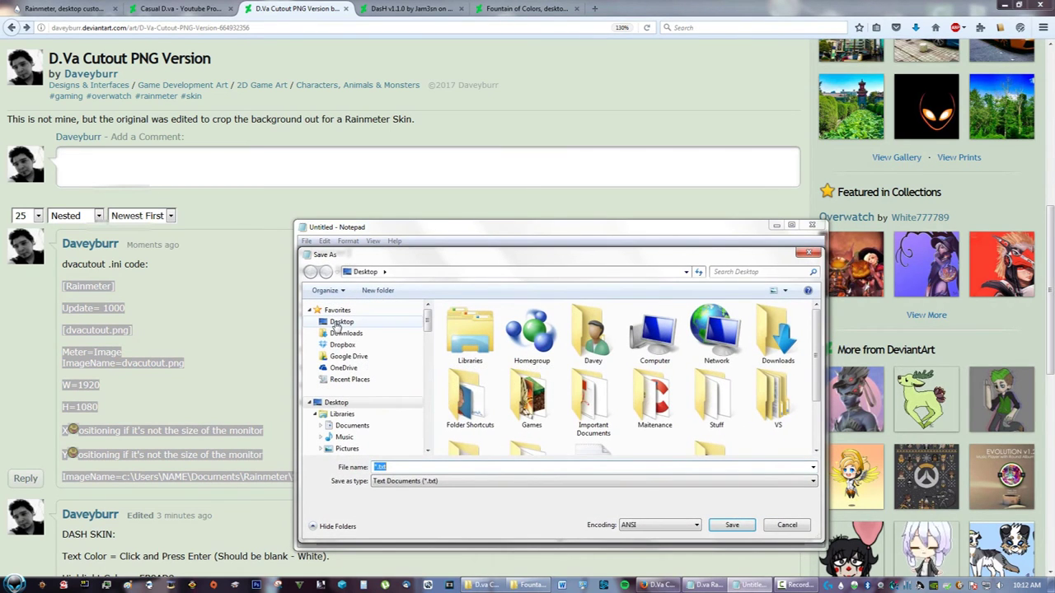
pyautogui.click(336, 325)
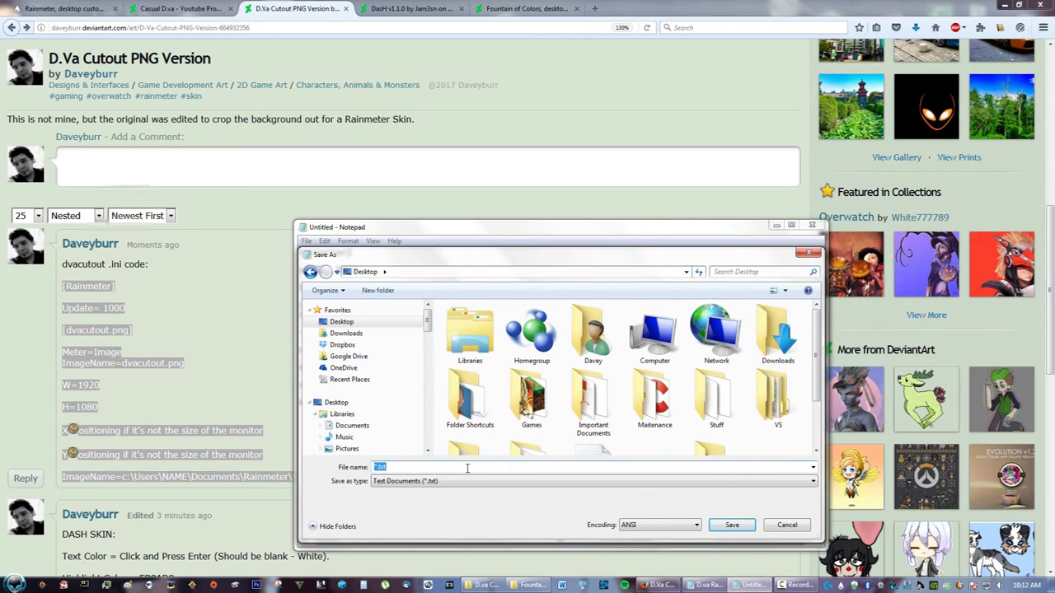
pyautogui.write('dvacutout.ini')
pyautogui.click(731, 526)
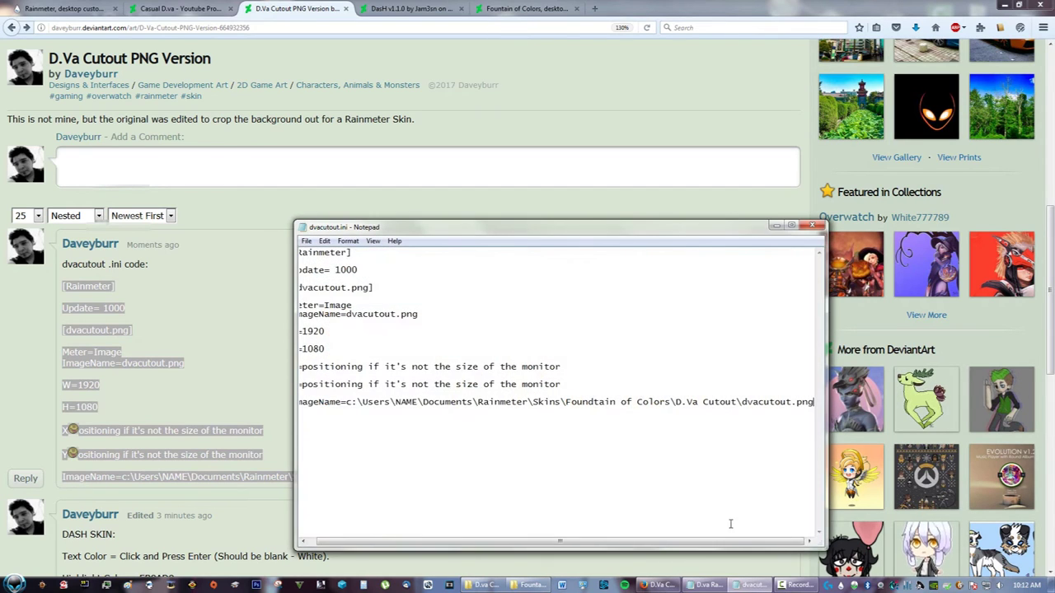
pyautogui.click(812, 226)
# Move dvacutout.ini from the desktop into the D.va Cutout folder, and close the folder window from Fountain of Colors.
pyautogui.click(1010, 5)
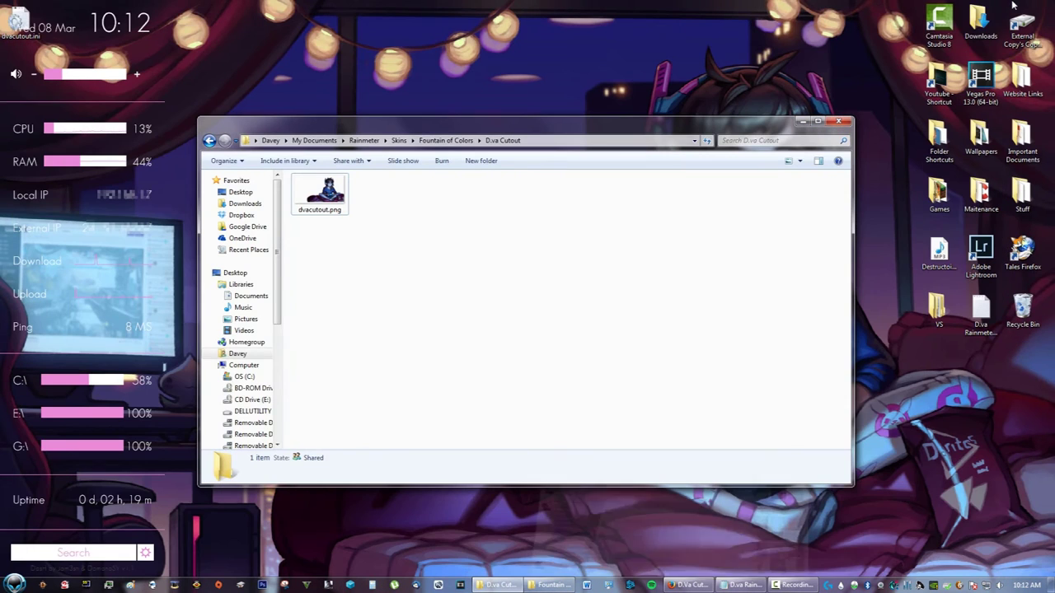
pyautogui.moveTo(34, 48); pyautogui.dragTo(436, 212)
pyautogui.click(411, 254)
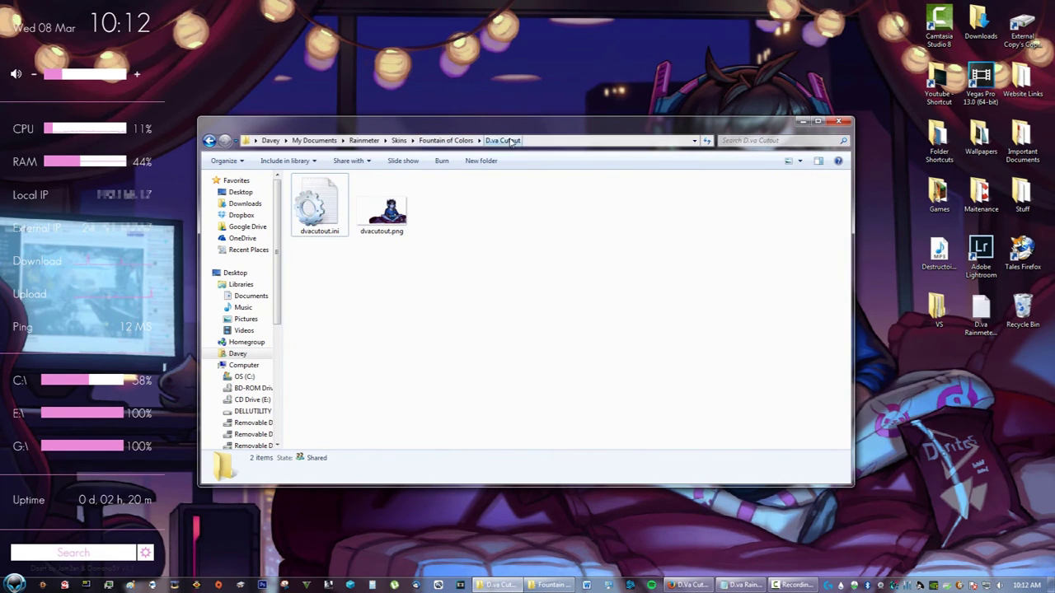
pyautogui.click(468, 145)
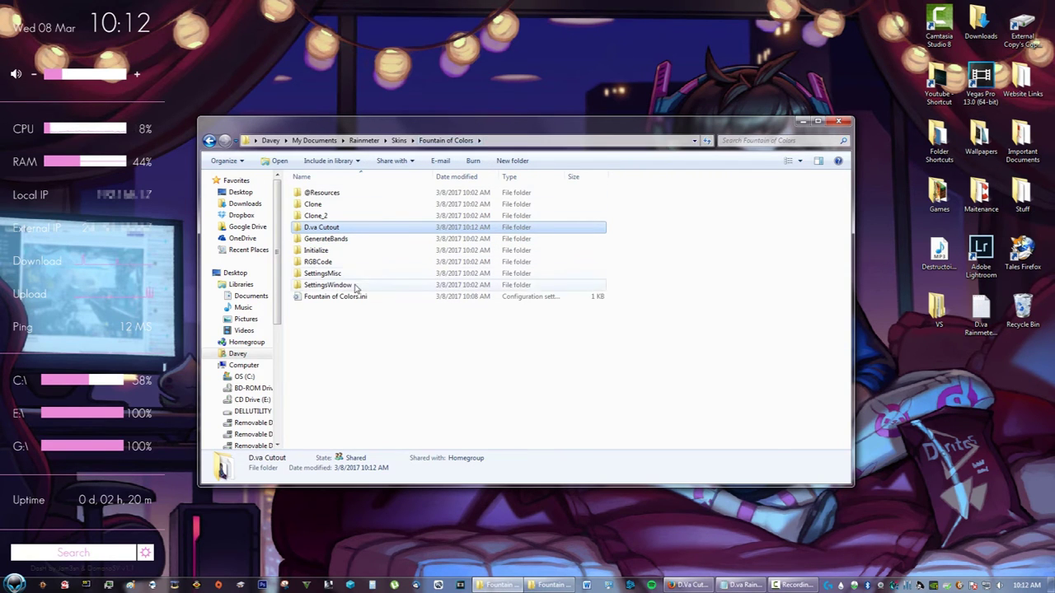
pyautogui.click(838, 121)
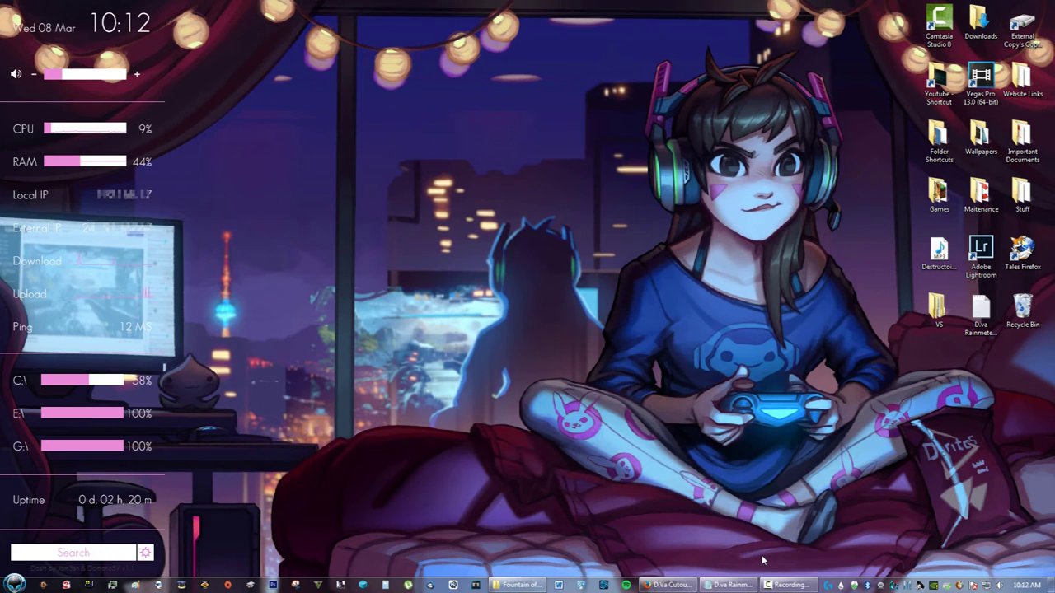
# Load the dvacutout.ini skin from Fountain of Colors\D.va Cutout in the Manage Rainmeter window.
pyautogui.rightClick(843, 585)
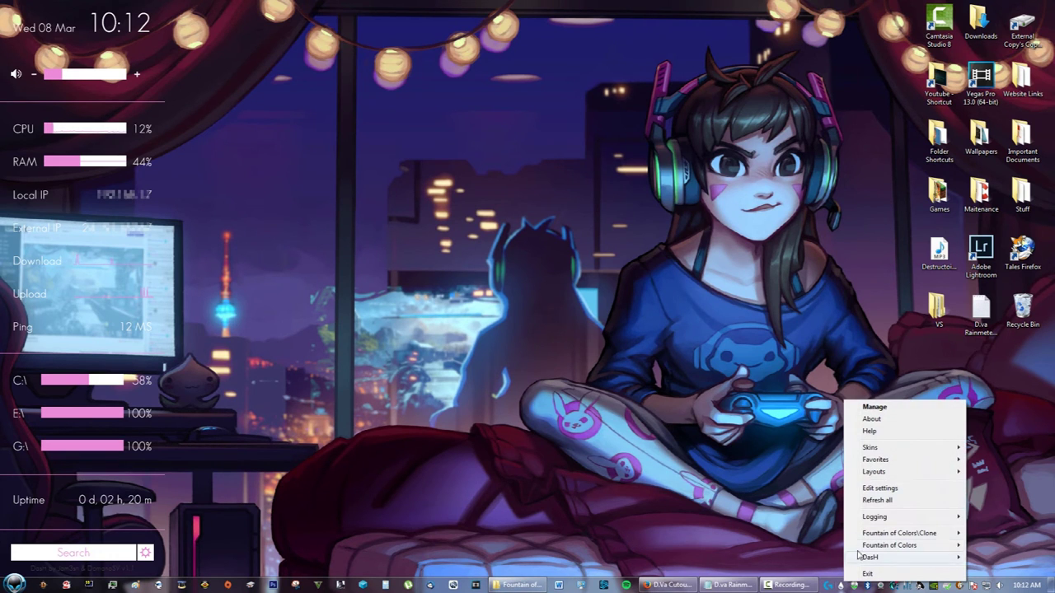
pyautogui.click(875, 407)
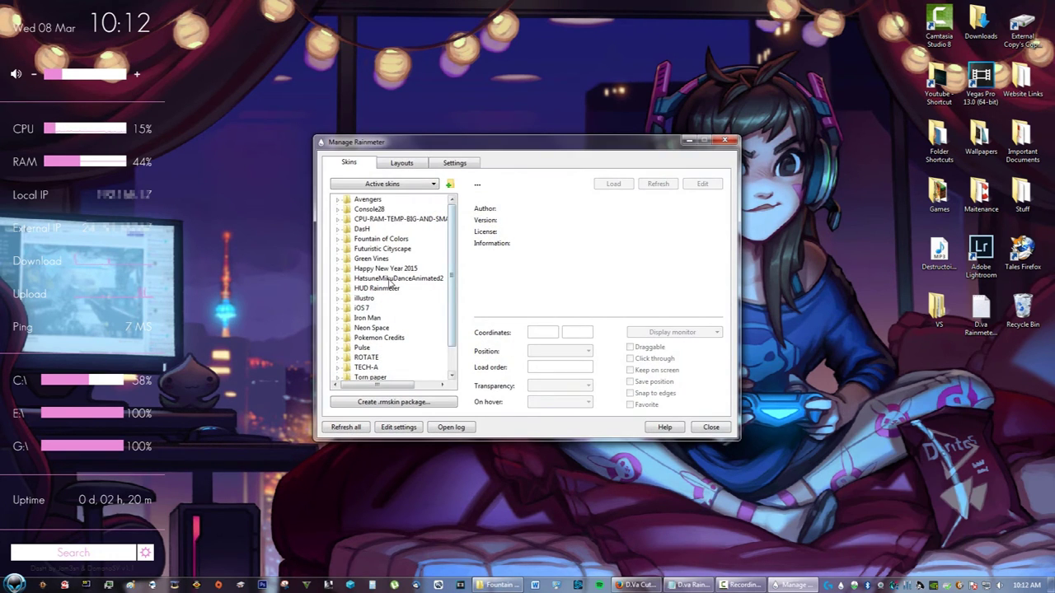
pyautogui.scroll(-1, 457, 244)
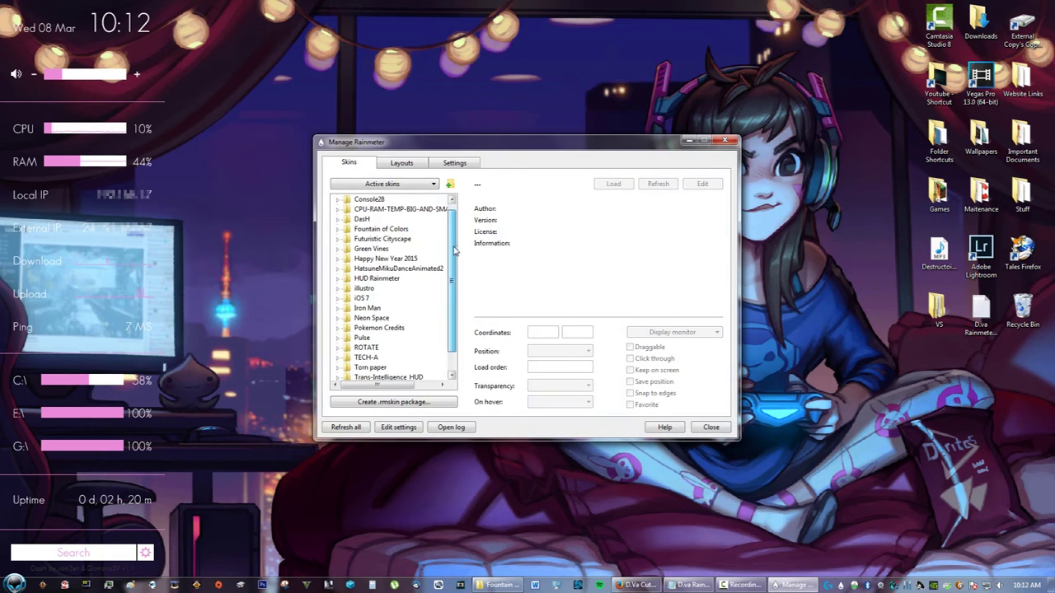
pyautogui.scroll(1, 457, 244)
pyautogui.click(337, 239)
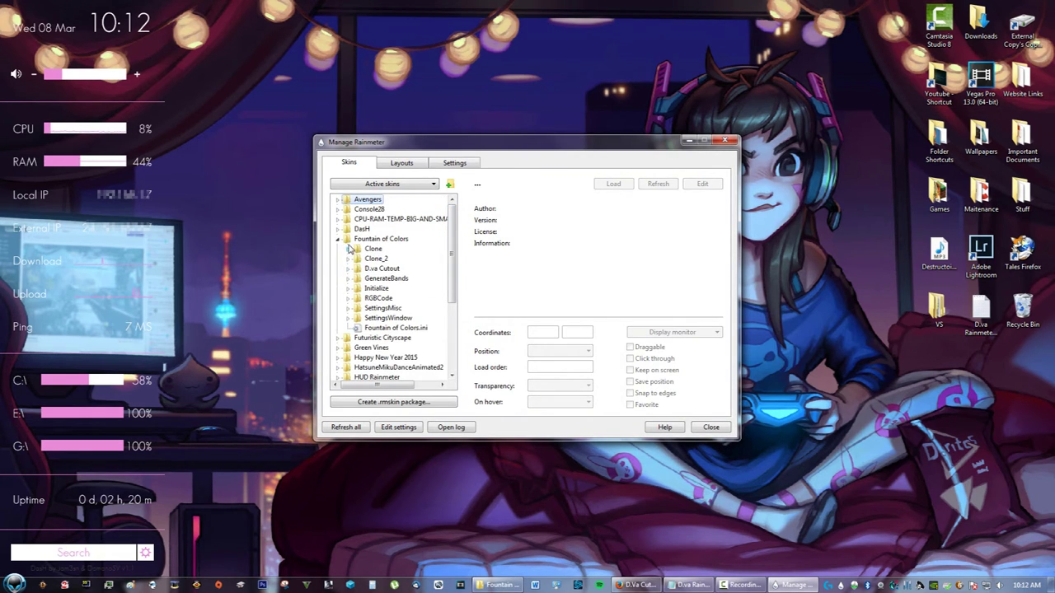
pyautogui.click(348, 268)
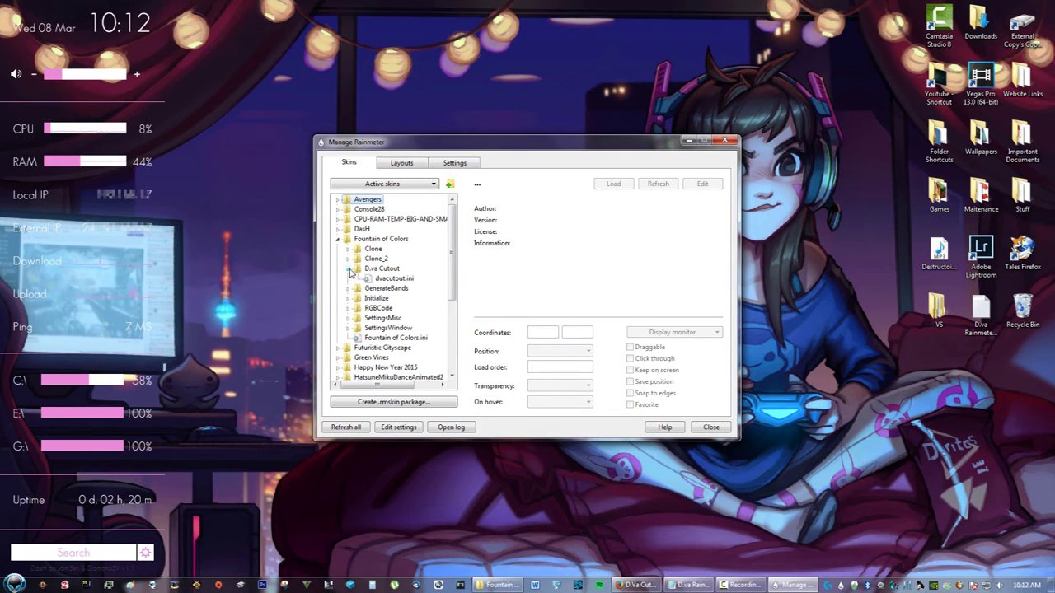
pyautogui.click(393, 279)
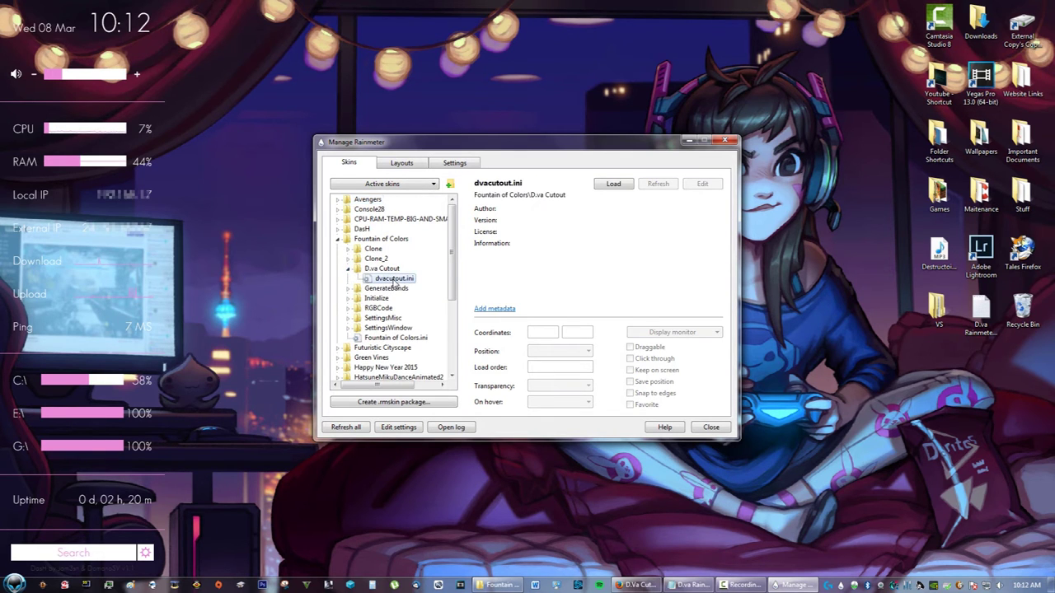
pyautogui.click(624, 183)
# Collapse the D.va Cutout folder in Rainmeter's skin list and minimize the Manage Rainmeter window.
pyautogui.moveTo(630, 154); pyautogui.dragTo(483, 90)
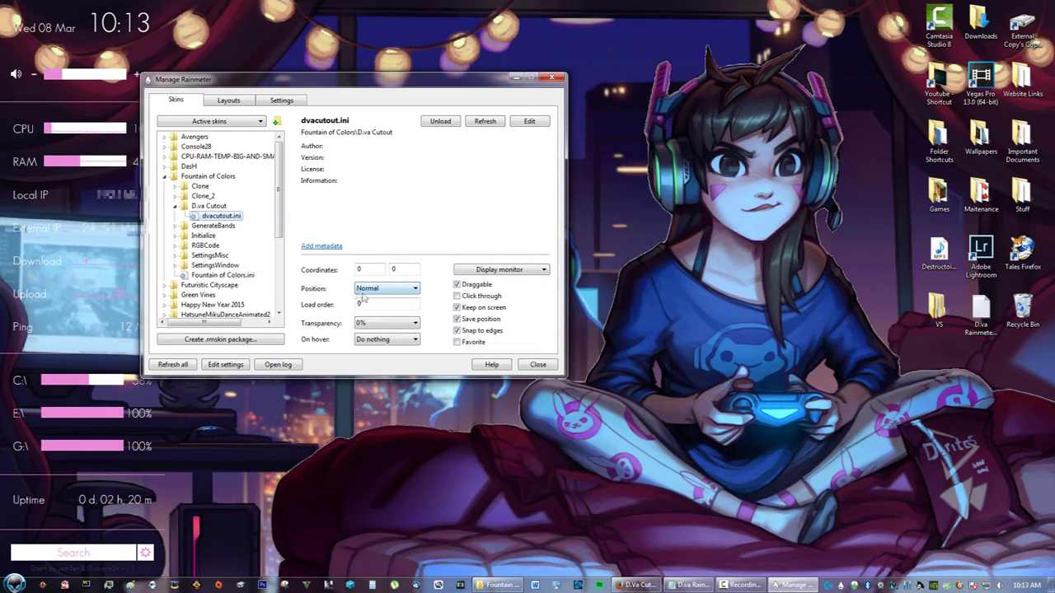
pyautogui.moveTo(429, 79); pyautogui.dragTo(464, 102)
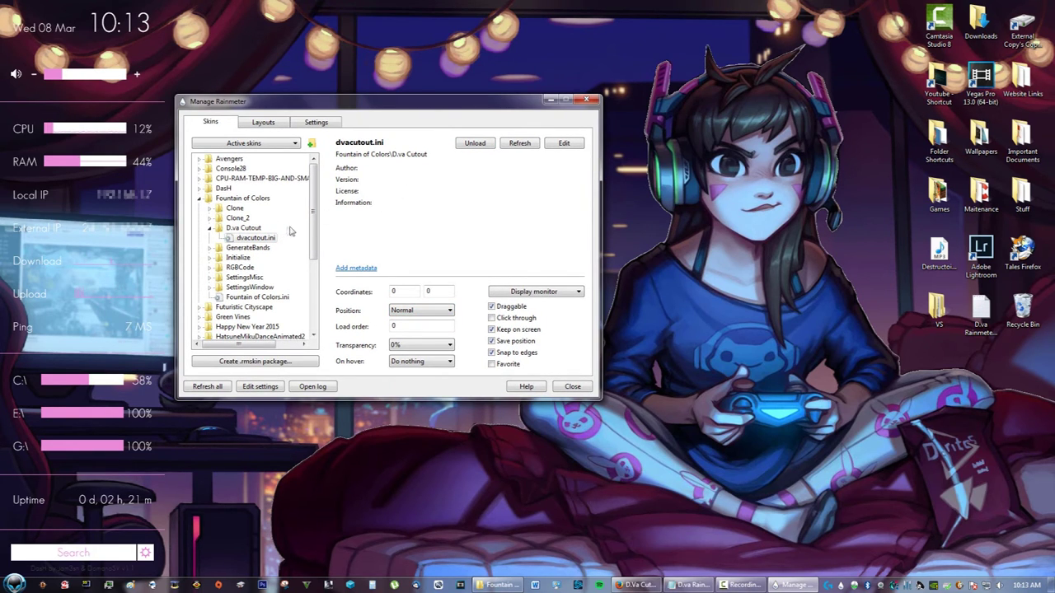
pyautogui.click(213, 229)
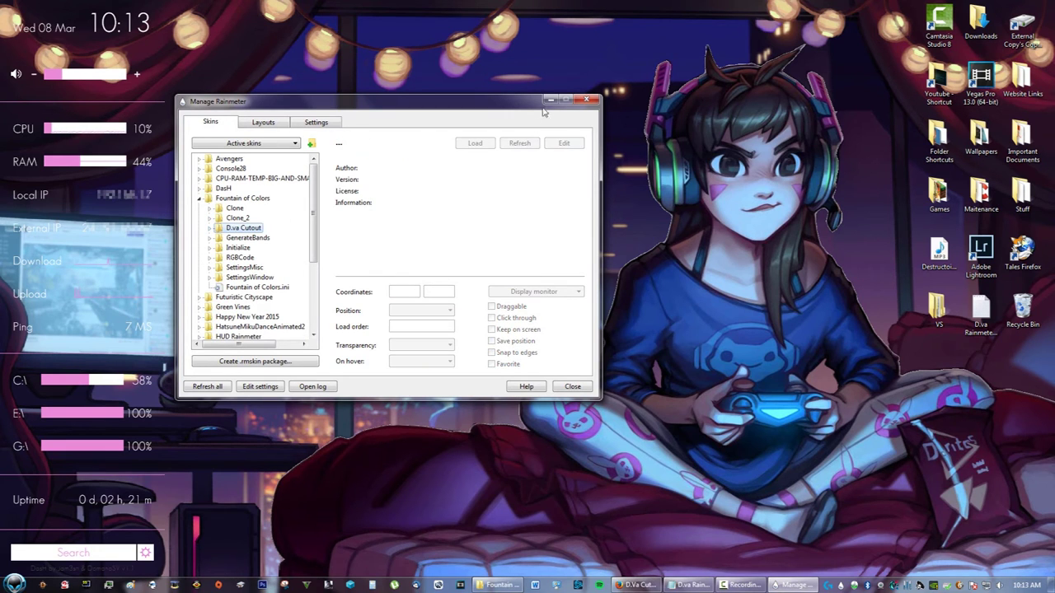
pyautogui.click(551, 99)
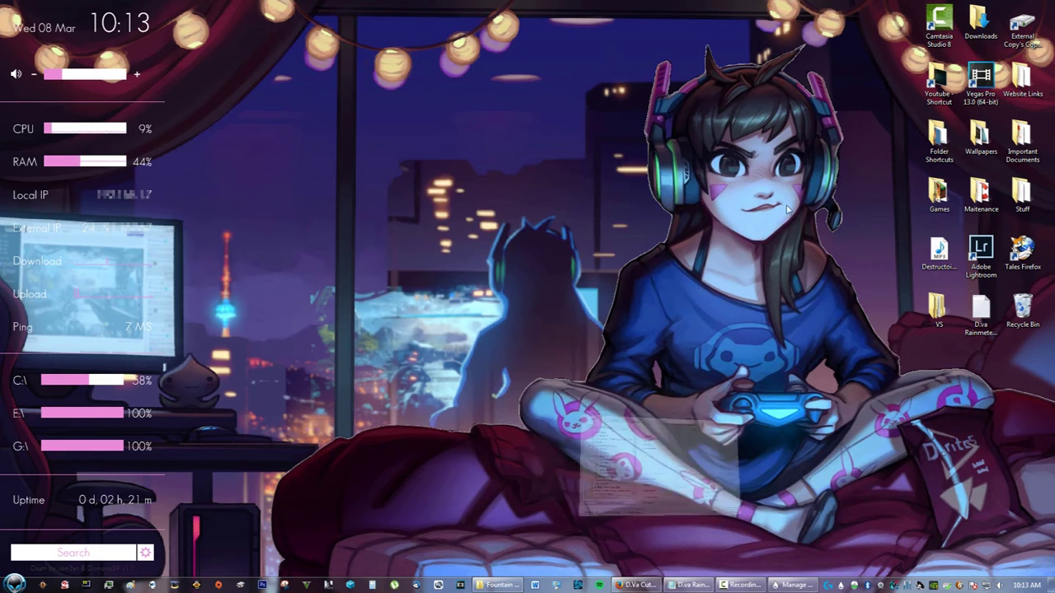
# Play the MP3 file on the desktop to drive the visualizers, and lower the playback volume.
pyautogui.doubleClick(940, 258)
pyautogui.click(457, 267)
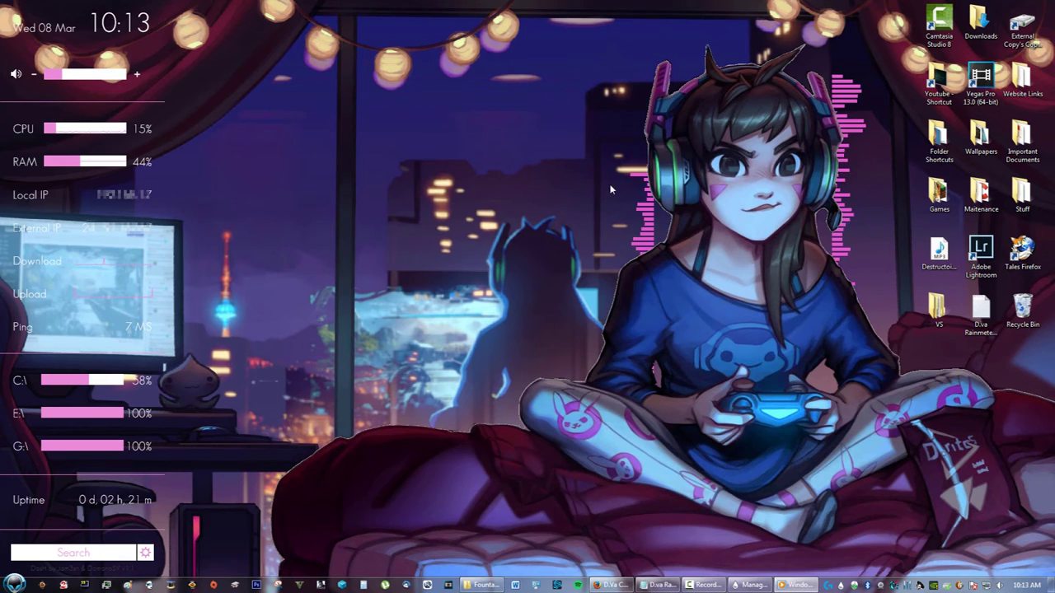
pyautogui.press('XF86AudioLowerVolume')
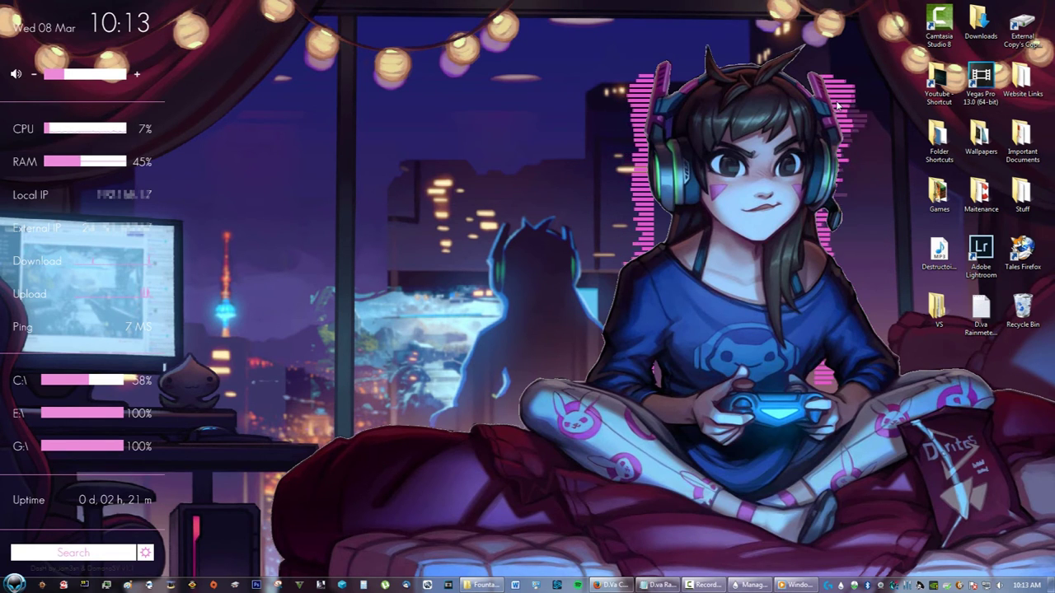
# Open the Fountain of Colors\Clone visualizer settings and review its color, display and audio options, moving the window clear of the visualizer.
pyautogui.click(736, 585)
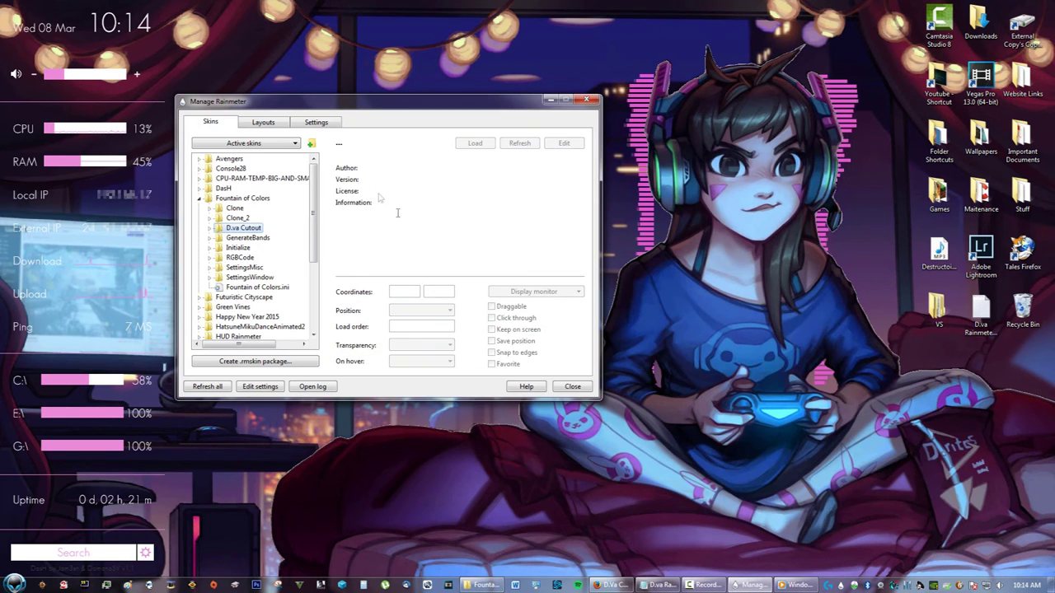
pyautogui.click(560, 129)
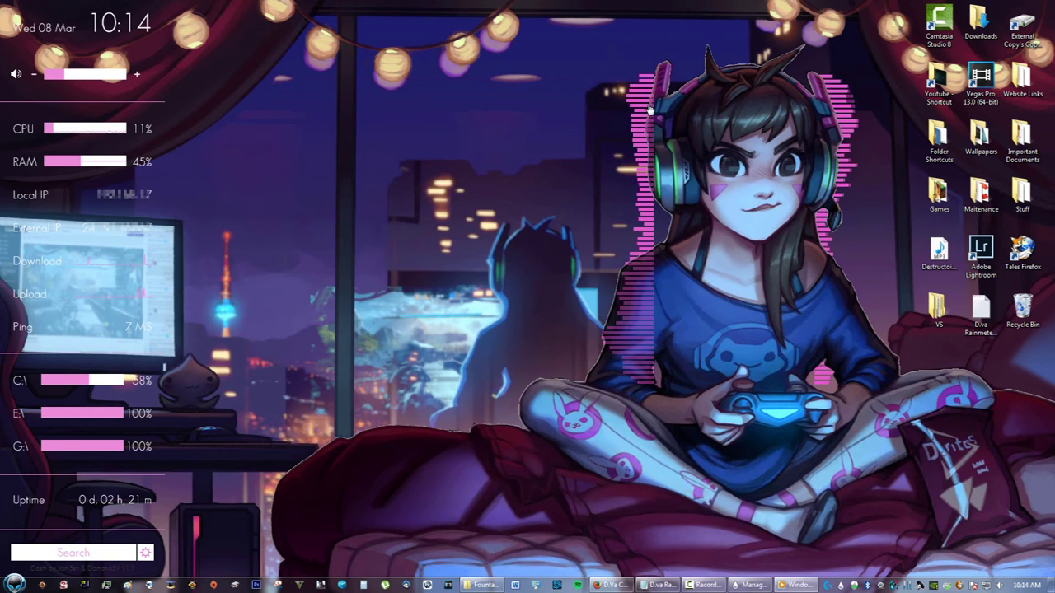
pyautogui.click(795, 584)
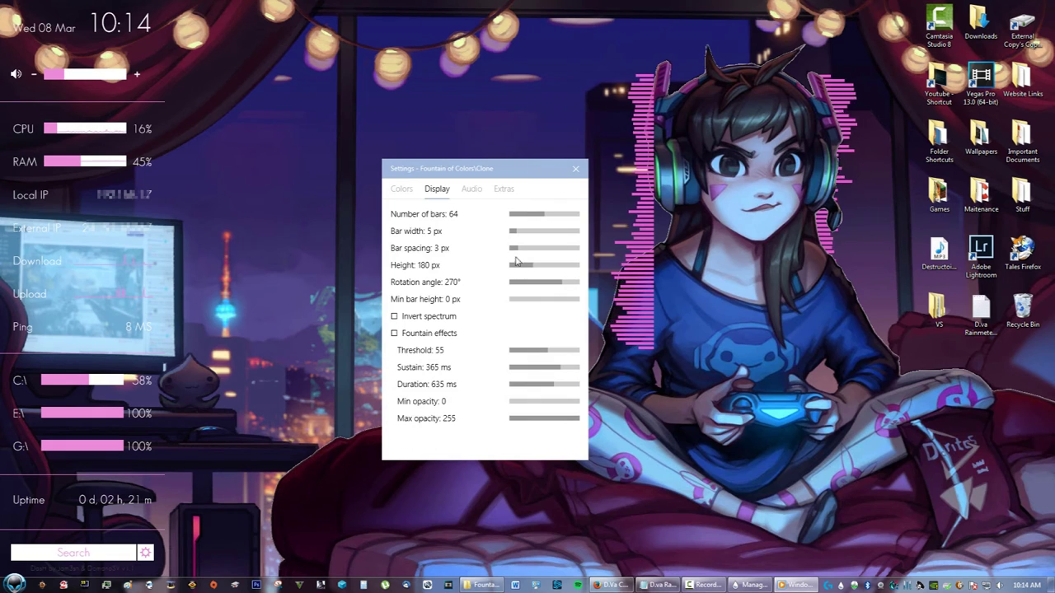
pyautogui.click(412, 191)
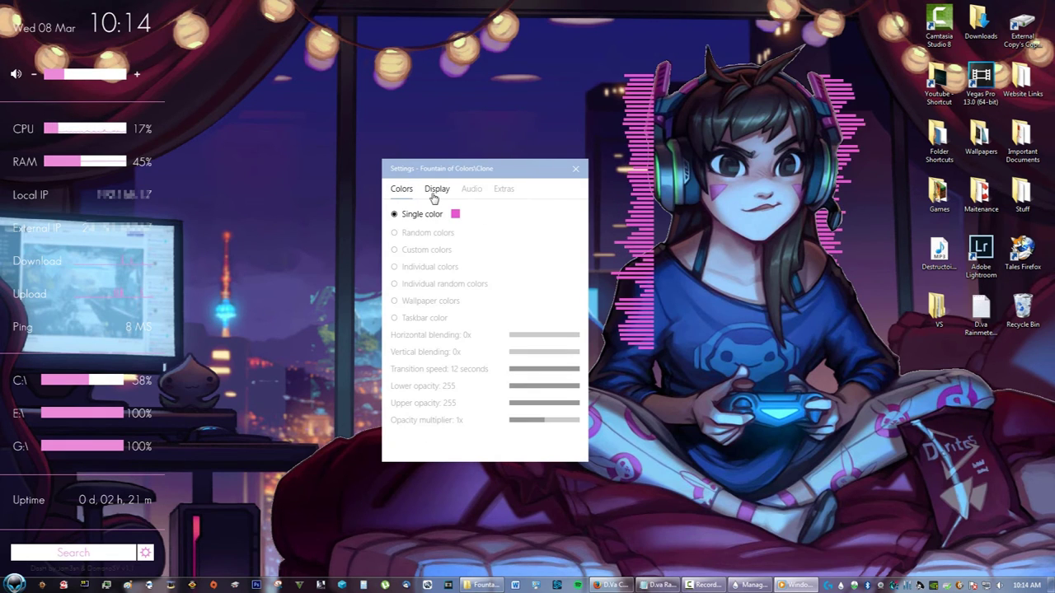
pyautogui.click(434, 196)
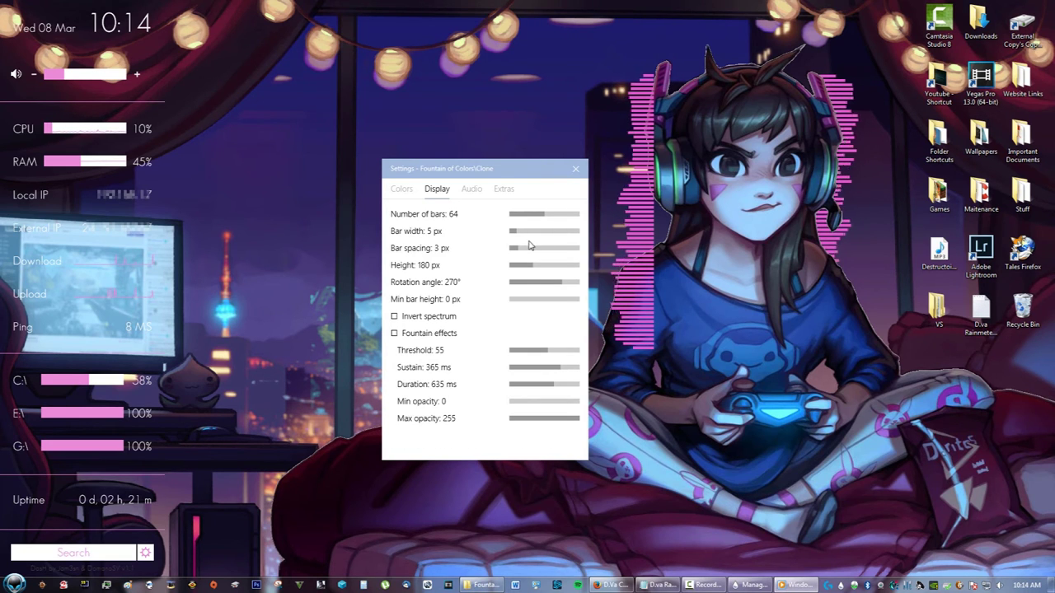
pyautogui.click(474, 193)
pyautogui.moveTo(520, 168); pyautogui.dragTo(360, 156)
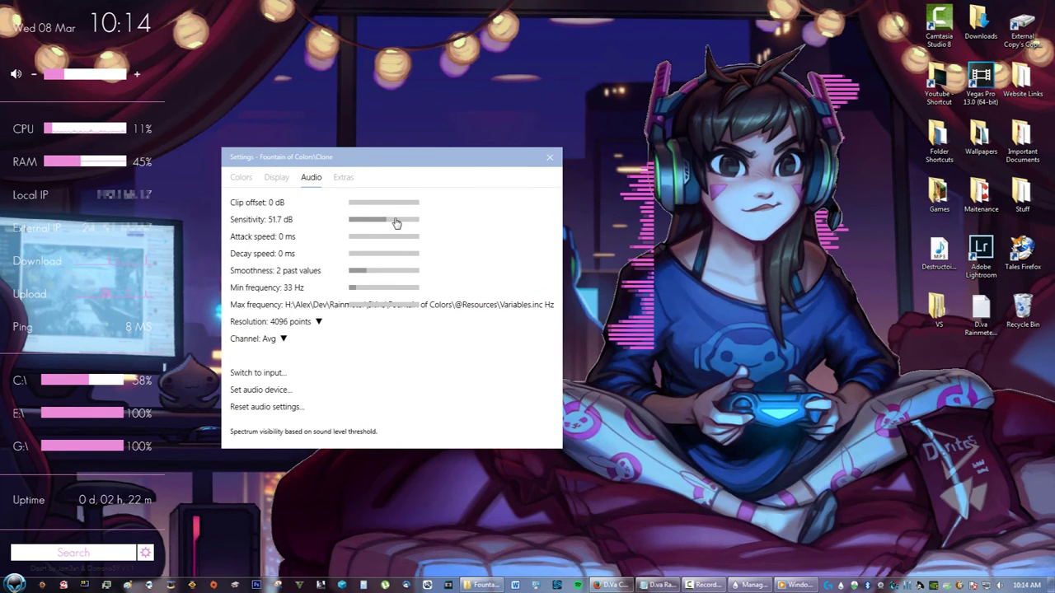
# Set the Clone visualizer's audio sensitivity to 67 dB and close its settings window.
pyautogui.moveTo(396, 222); pyautogui.dragTo(424, 217)
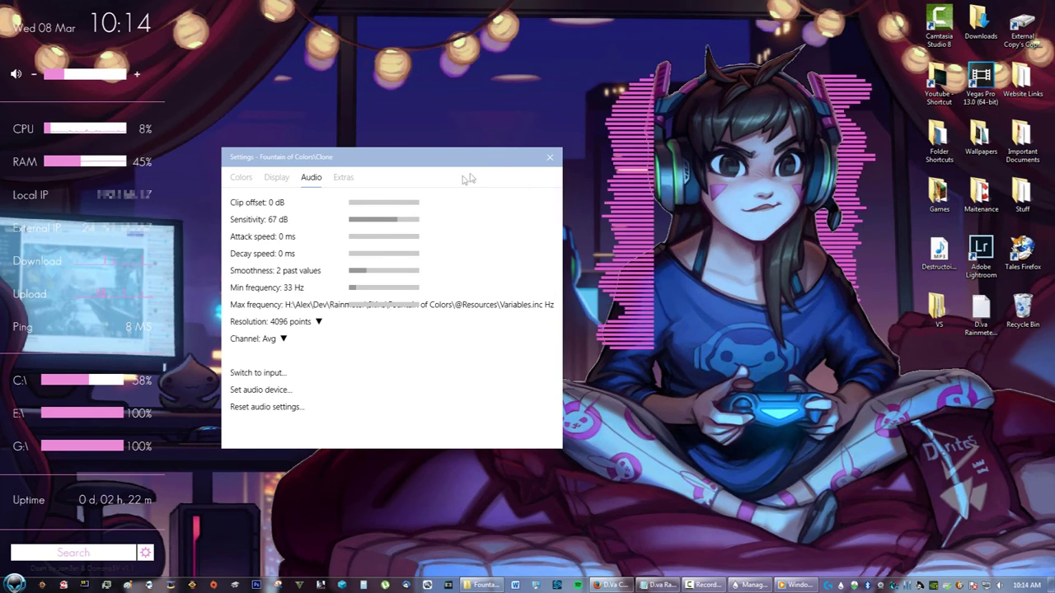
pyautogui.click(549, 160)
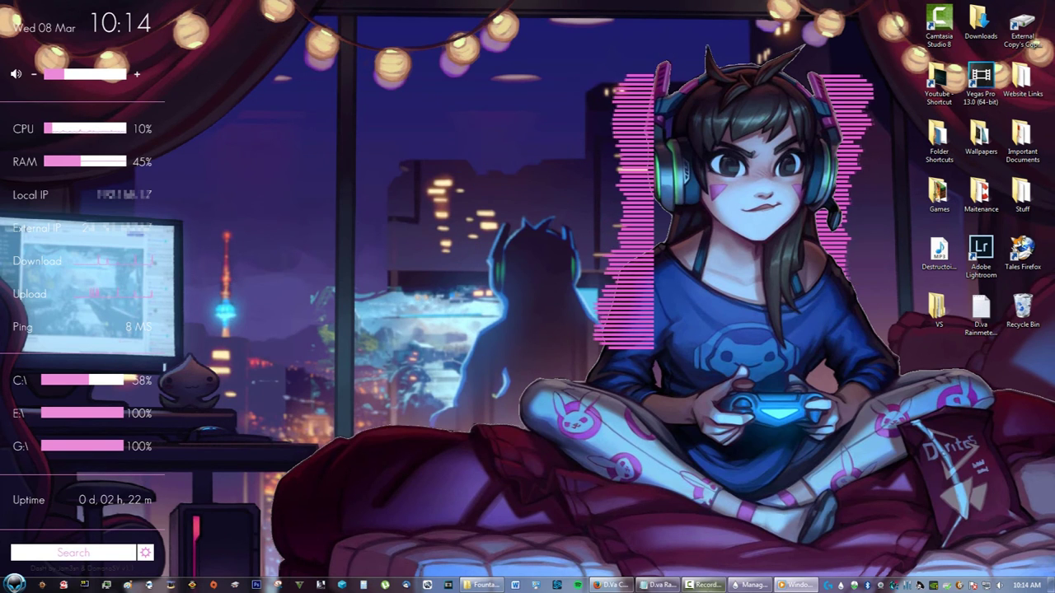
# Bring up the Manage Rainmeter window and set the position of Fountain of Colors.ini to Bottom.
pyautogui.click(748, 585)
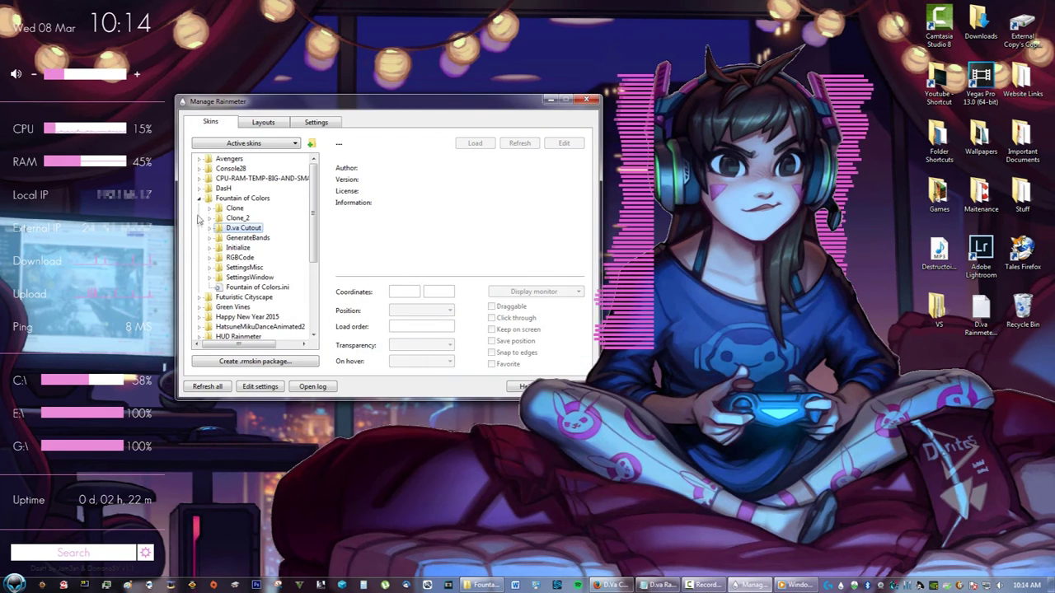
pyautogui.click(199, 199)
pyautogui.click(199, 199)
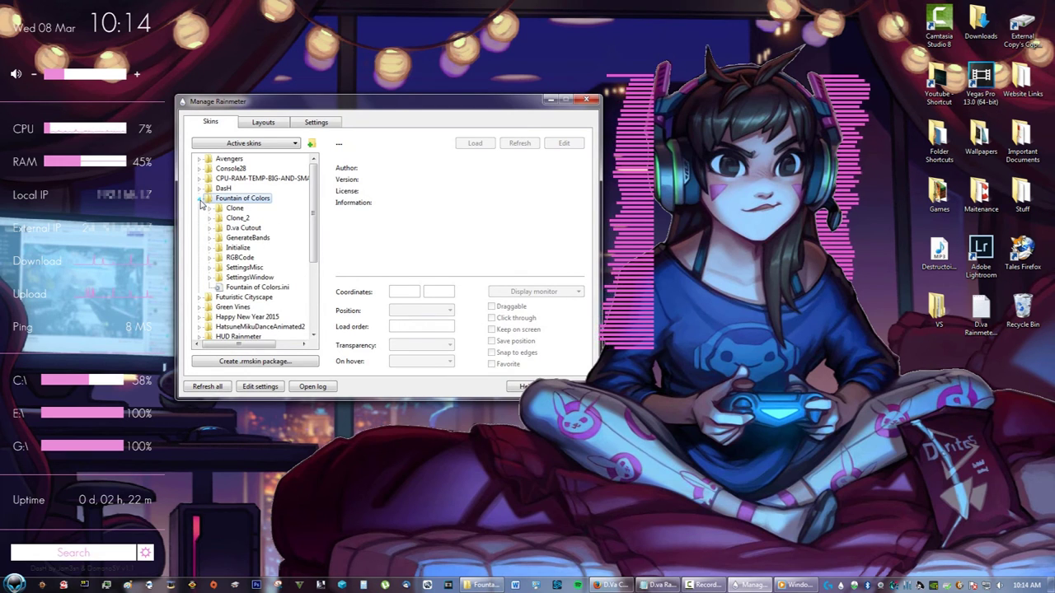
pyautogui.click(232, 286)
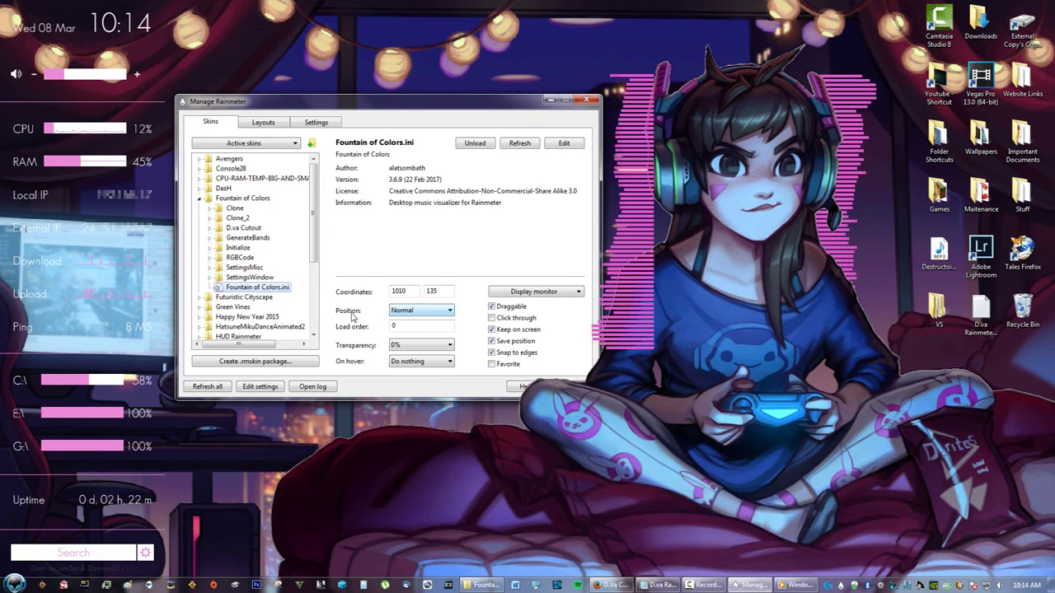
pyautogui.click(400, 311)
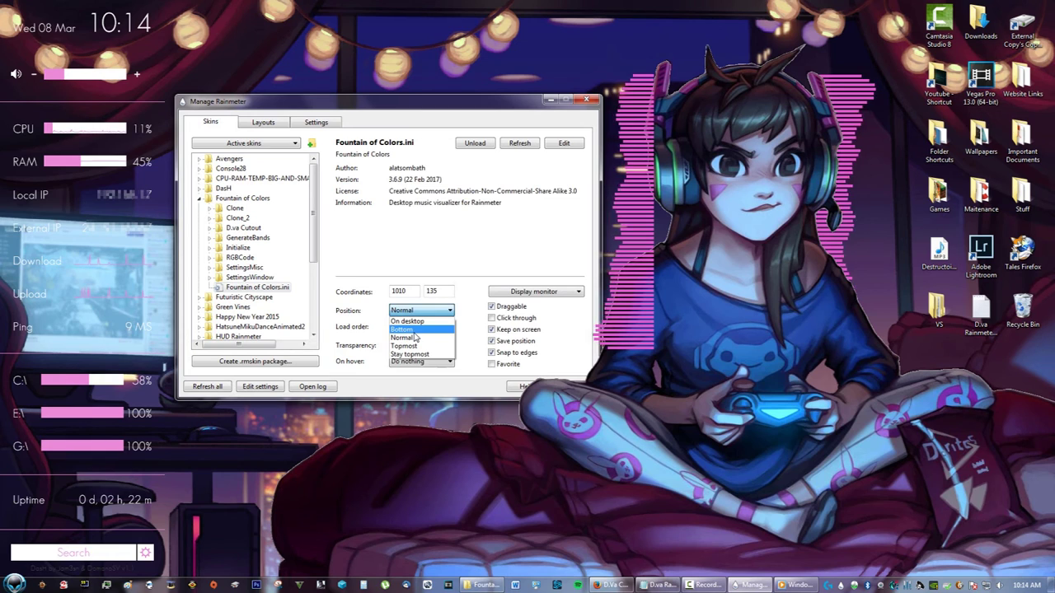
pyautogui.click(402, 329)
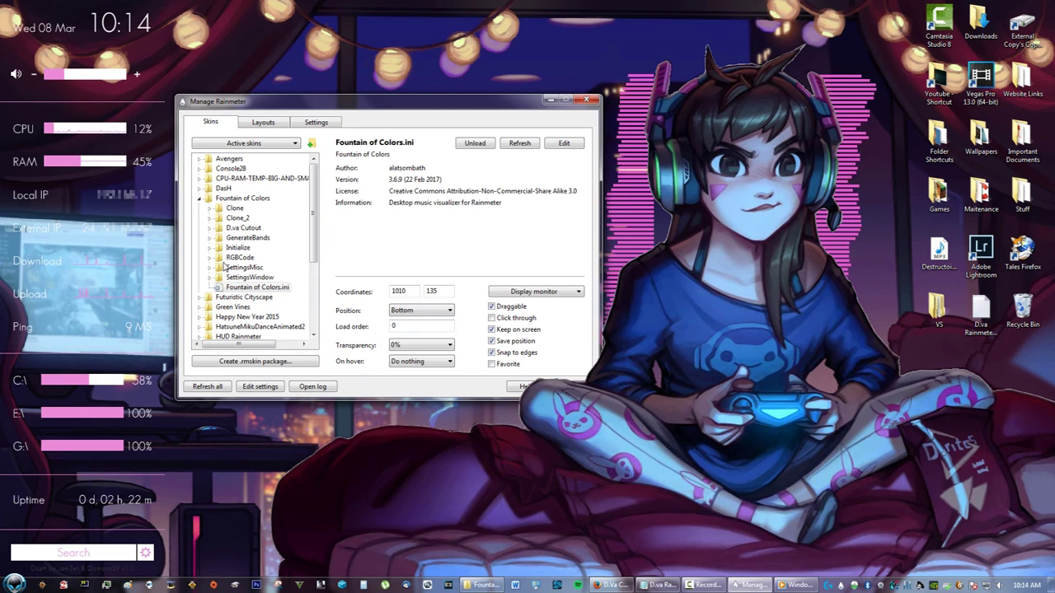
# Set the position of Clone.ini in the Clone folder to Bottom and minimize the Manage Rainmeter window.
pyautogui.click(209, 208)
pyautogui.click(249, 217)
pyautogui.click(394, 311)
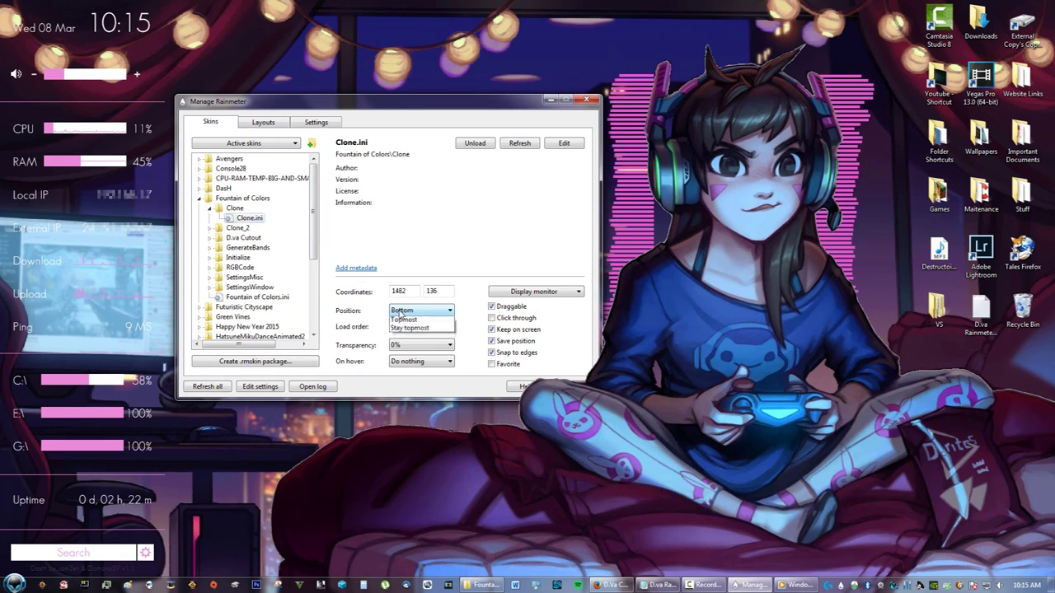
pyautogui.click(420, 311)
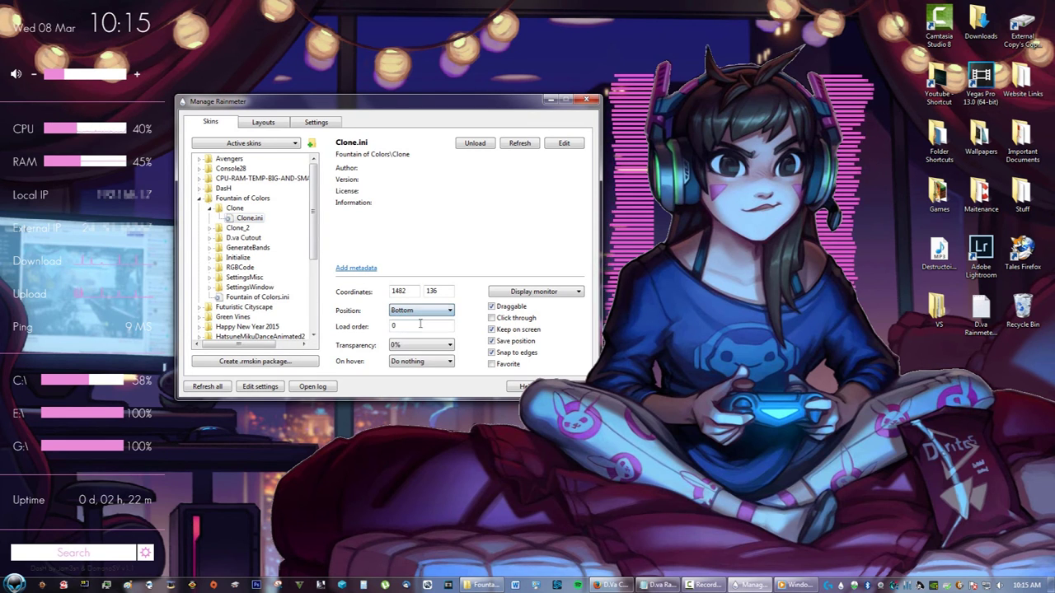
pyautogui.click(549, 100)
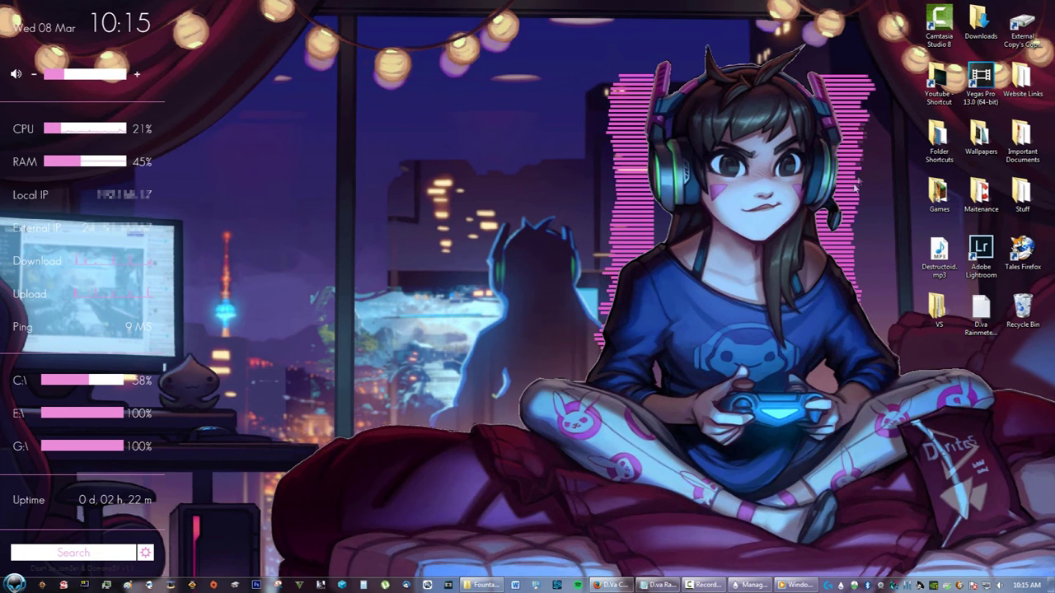
# Enable Invert spectrum in the display settings of the Fountain of Colors\Clone visualizer, then close the settings window.
pyautogui.click(749, 585)
pyautogui.click(551, 102)
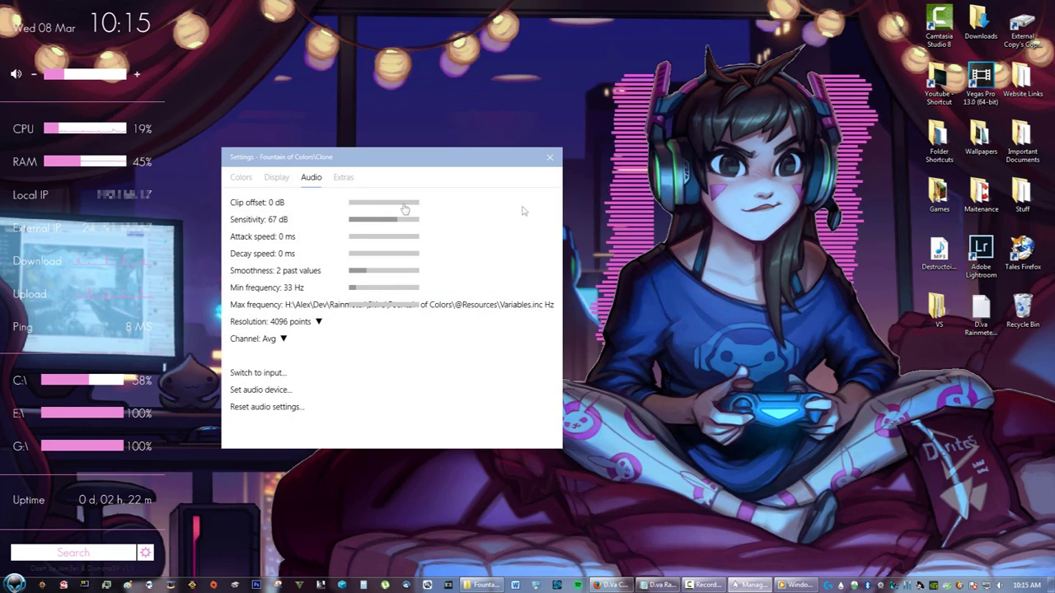
pyautogui.click(244, 181)
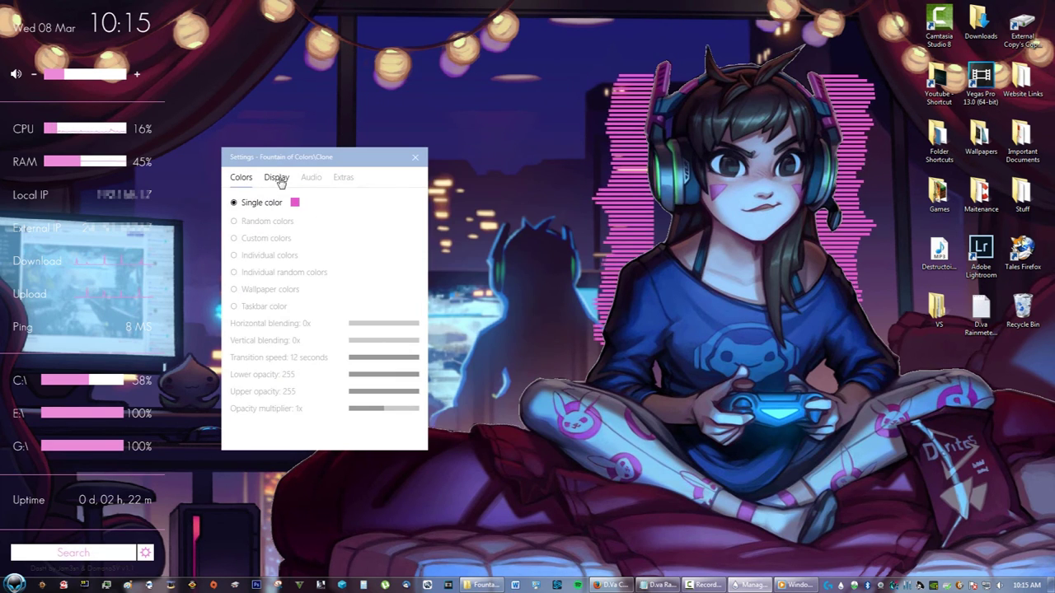
pyautogui.click(277, 178)
pyautogui.click(264, 305)
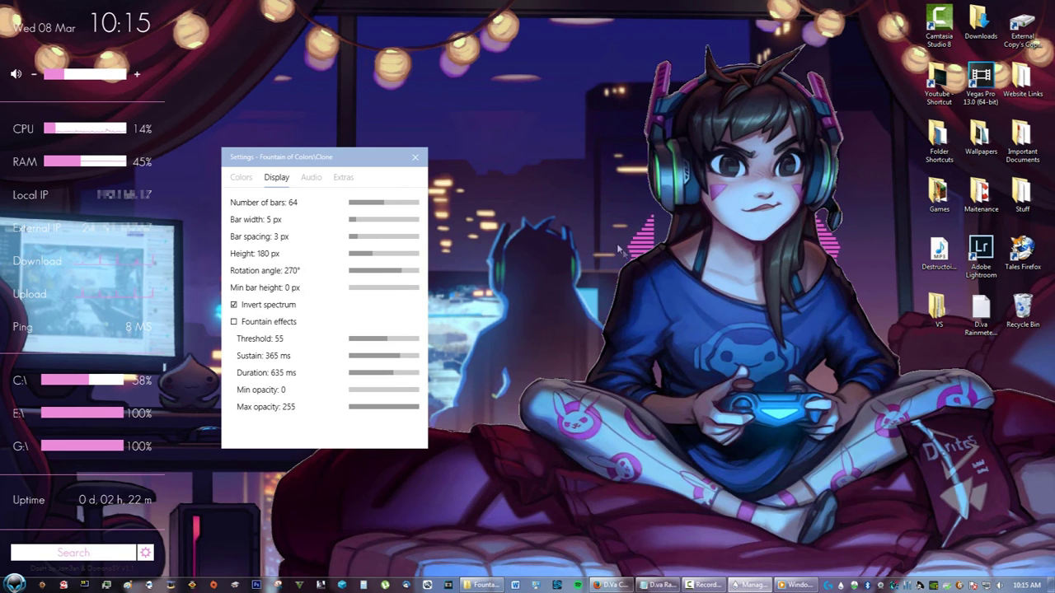
pyautogui.click(417, 162)
# Play the song again in the media player to drive the visualizers.
pyautogui.click(795, 585)
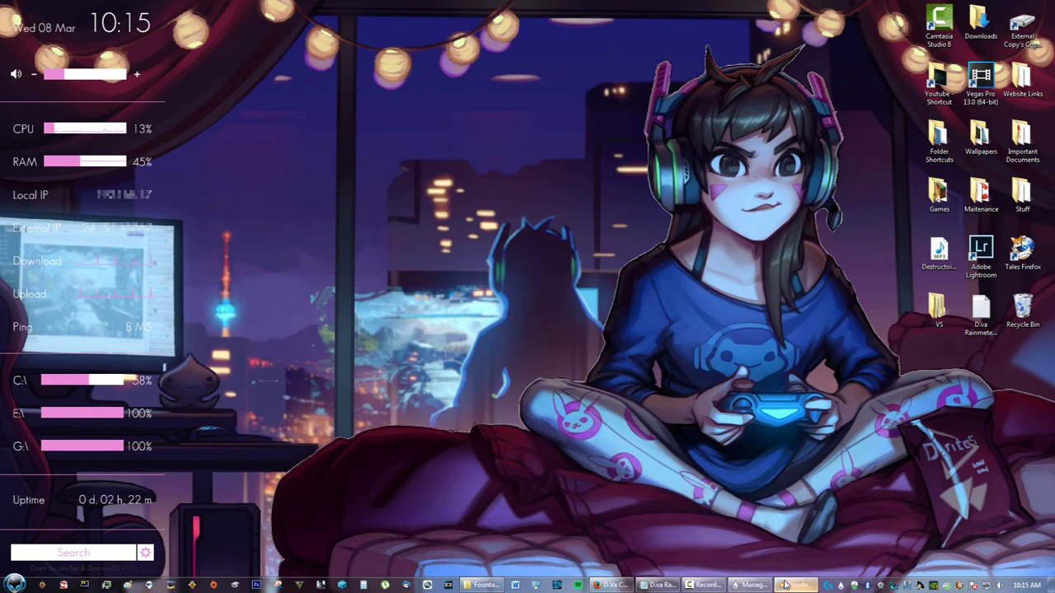
pyautogui.moveTo(385, 420)
pyautogui.click(347, 402)
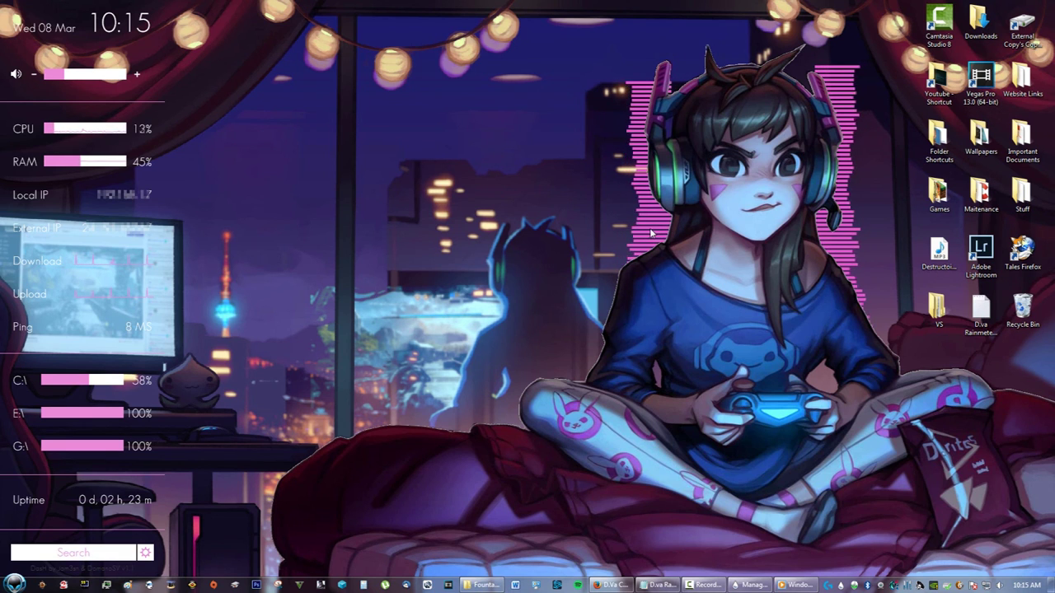
# Switch to Firefox, review the DeviantArt pages for the D.Va cutout, Fountain of Colors and DasH v1.1.0, and return to the desktop.
pyautogui.click(618, 585)
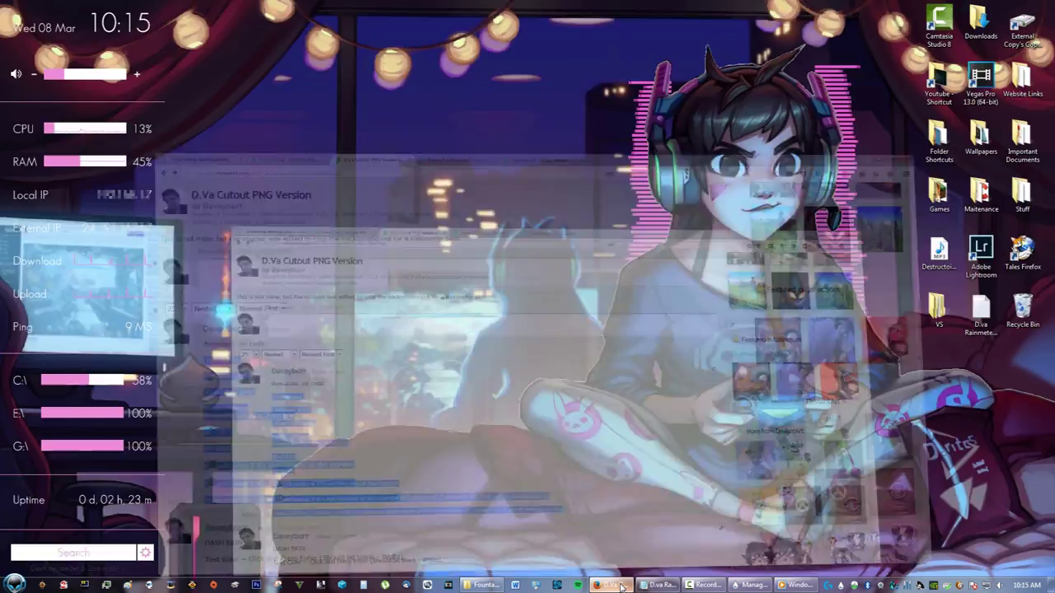
pyautogui.scroll(5, 325, 306)
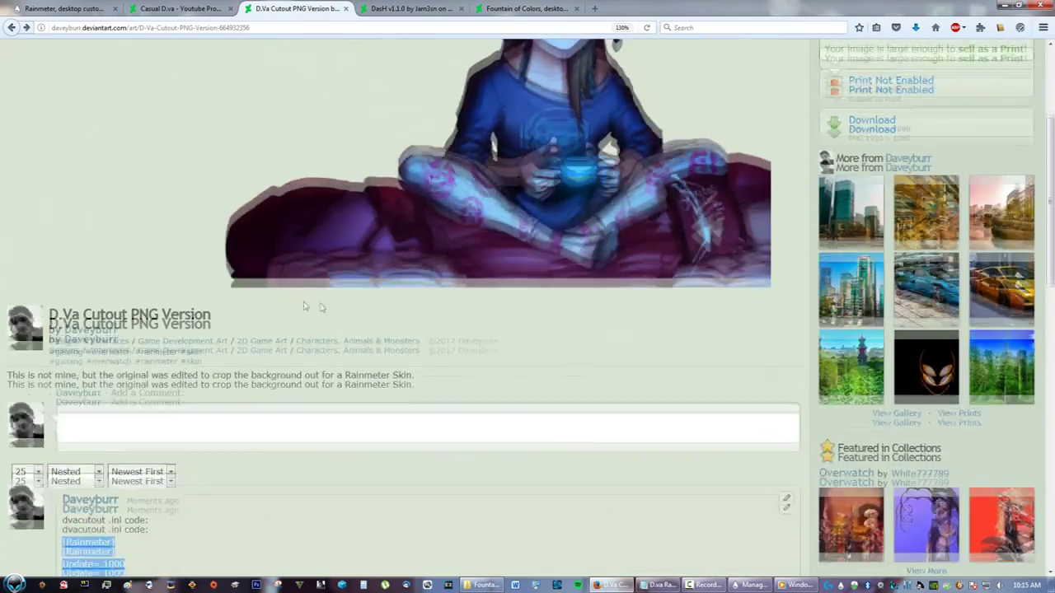
pyautogui.scroll(2, 258, 291)
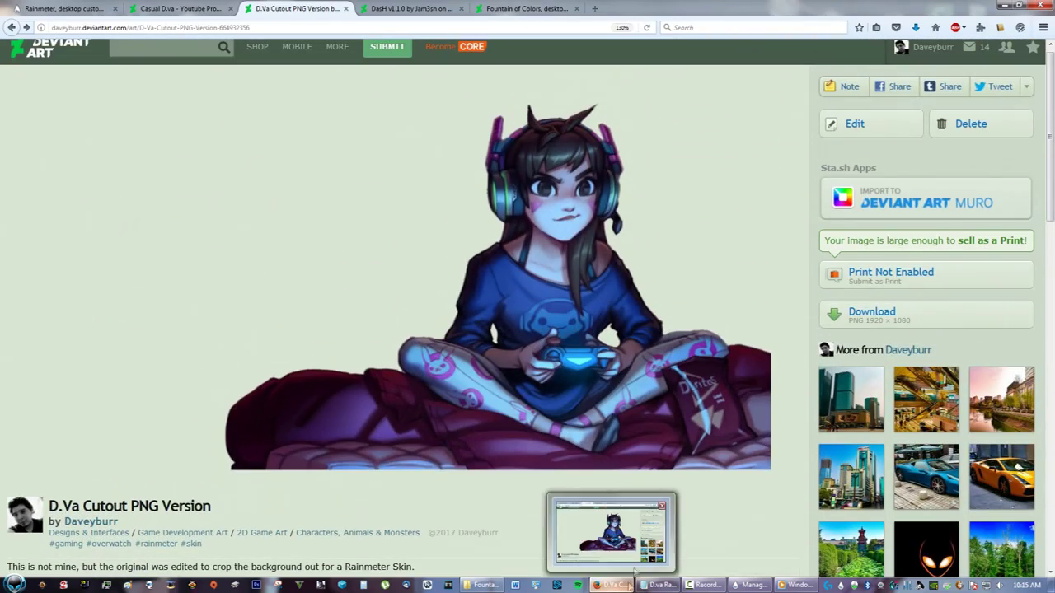
pyautogui.click(527, 8)
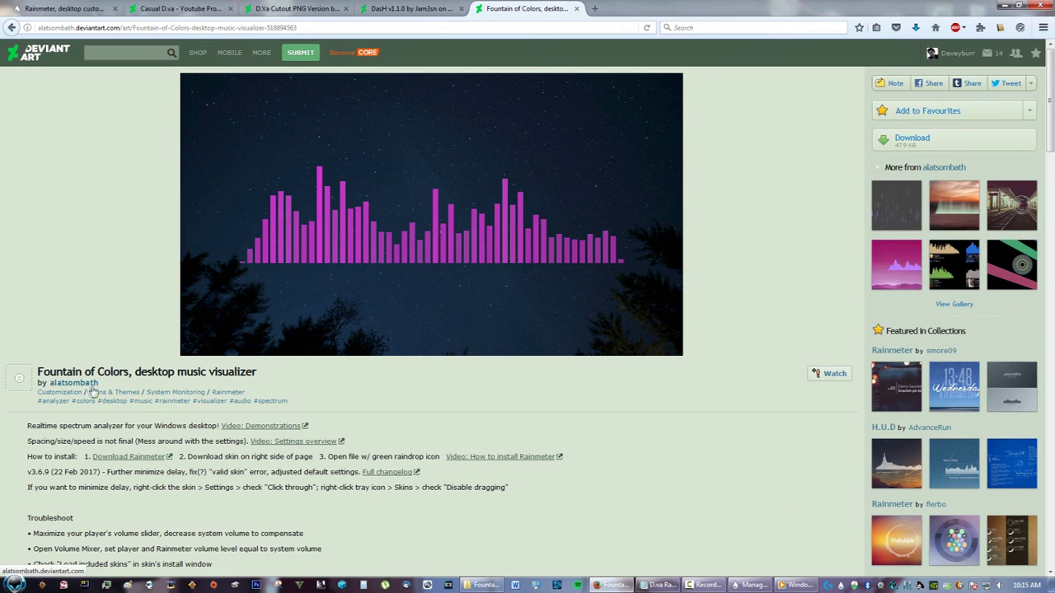
pyautogui.click(408, 8)
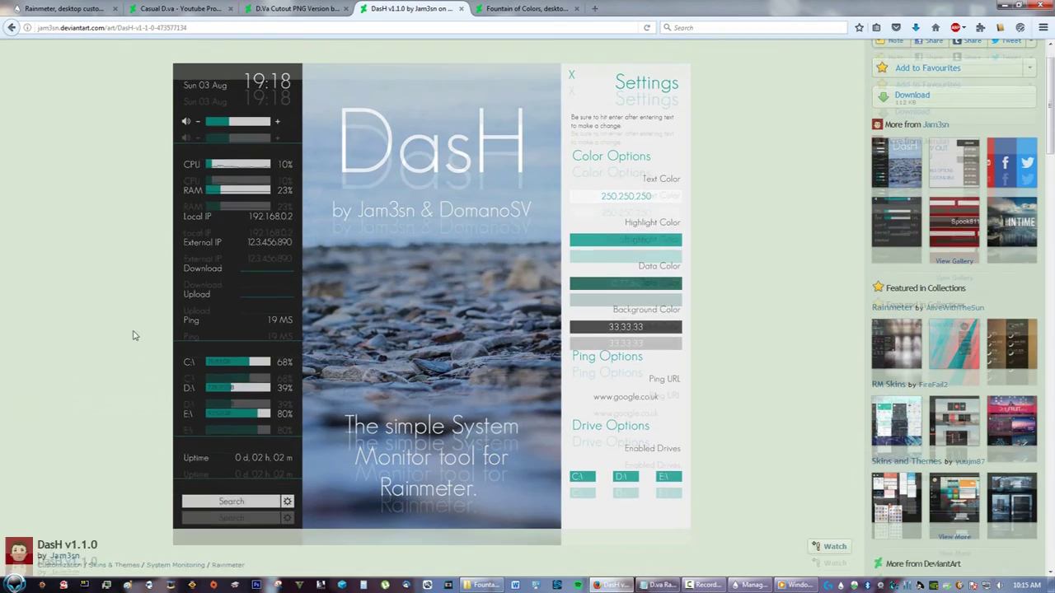
pyautogui.scroll(-1, 80, 486)
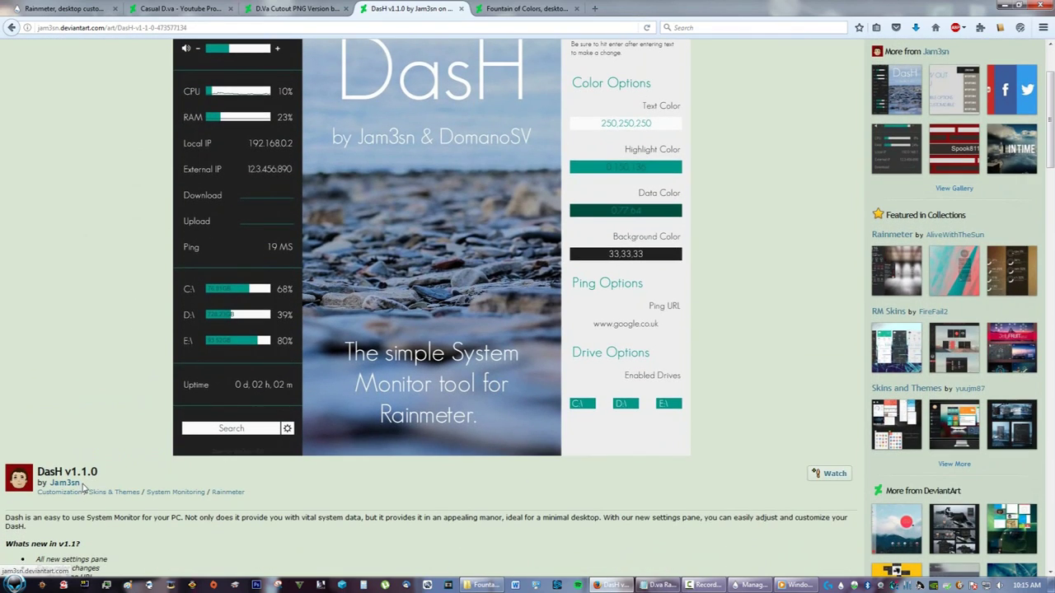
pyautogui.scroll(-5, 129, 308)
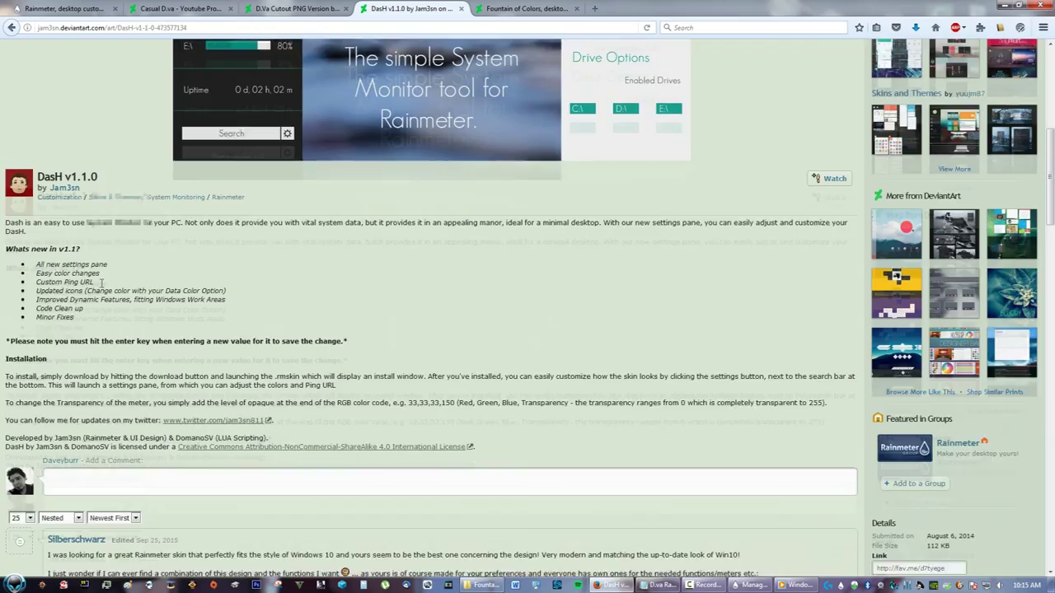
pyautogui.scroll(4, 89, 65)
pyautogui.scroll(1, 89, 64)
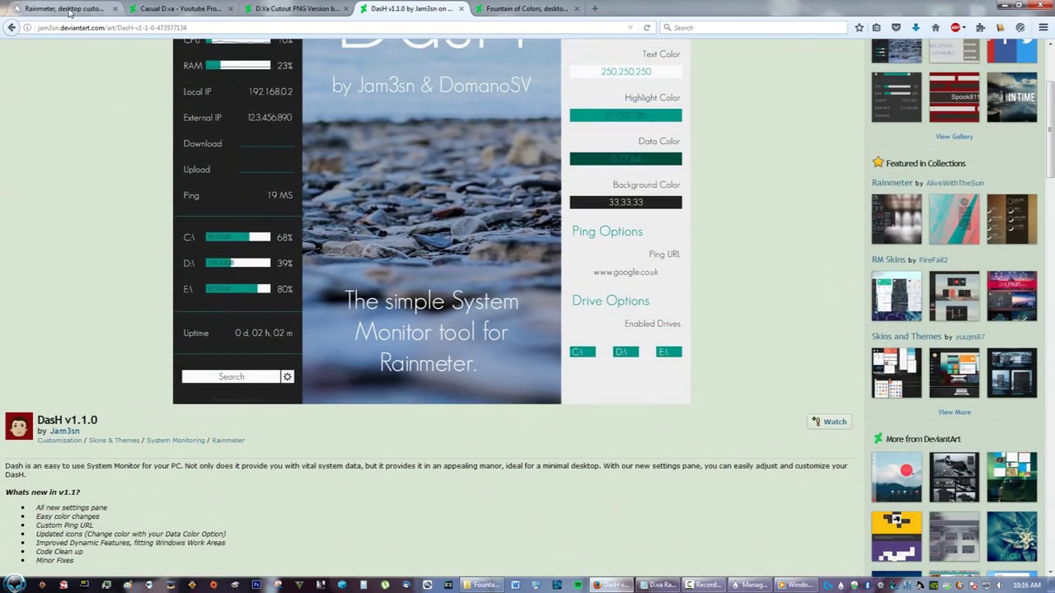
pyautogui.click(614, 585)
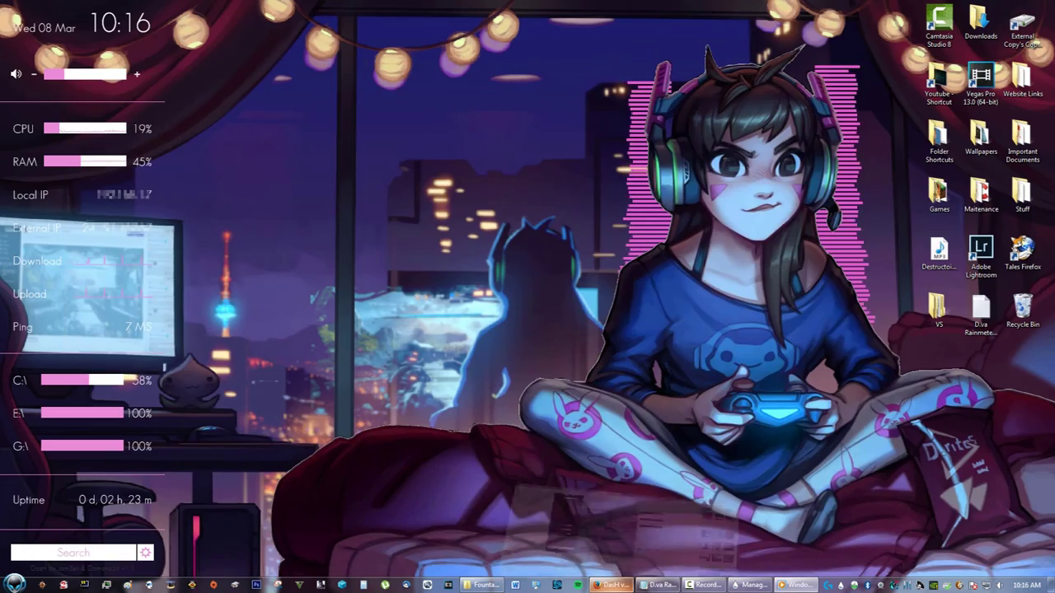